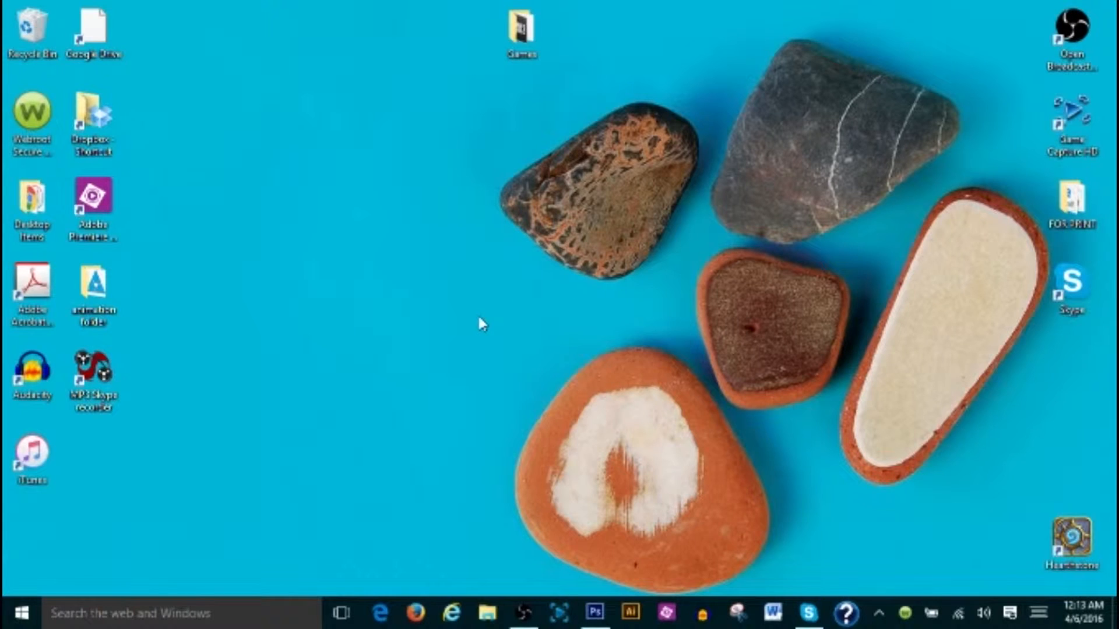
Switch to Photoshop and create a new RGB document from the 8 in x 4.5 in preset at 72 pixels/inch
{"action": "mouse_move", "coordinate": [523, 621]}
{"action": "left_click", "coordinate": [605, 622]}
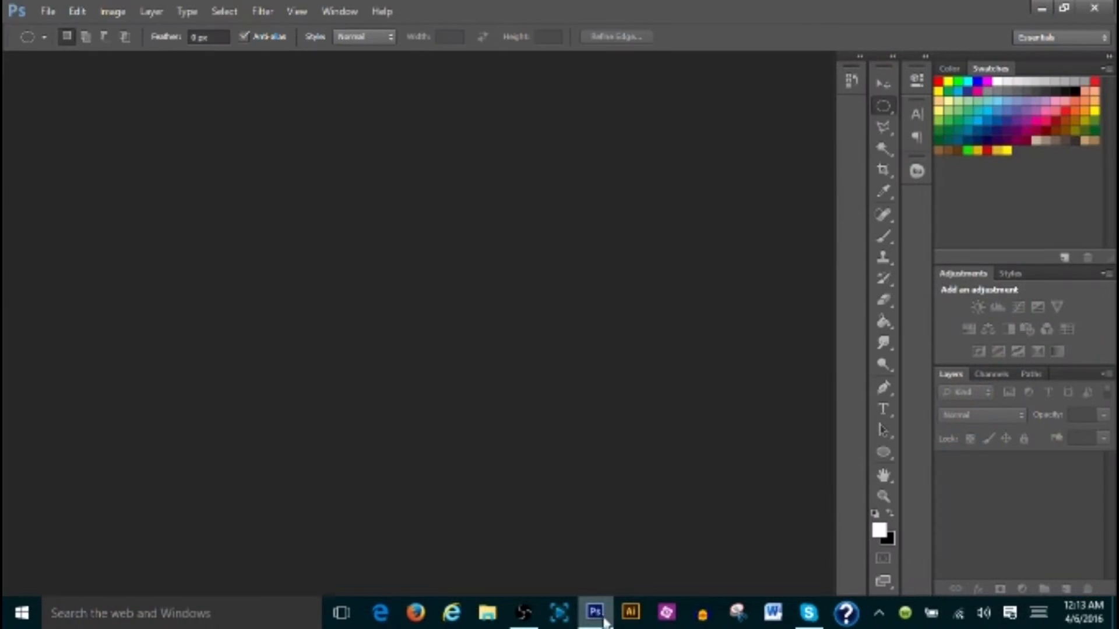
{"action": "left_click", "coordinate": [52, 13]}
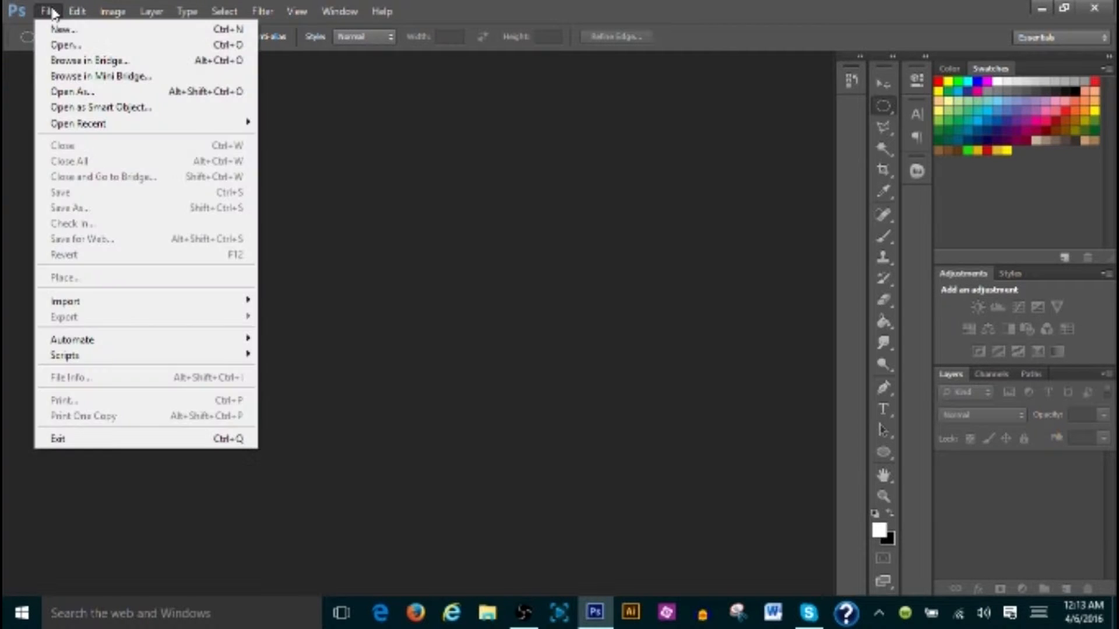
{"action": "left_click", "coordinate": [68, 36]}
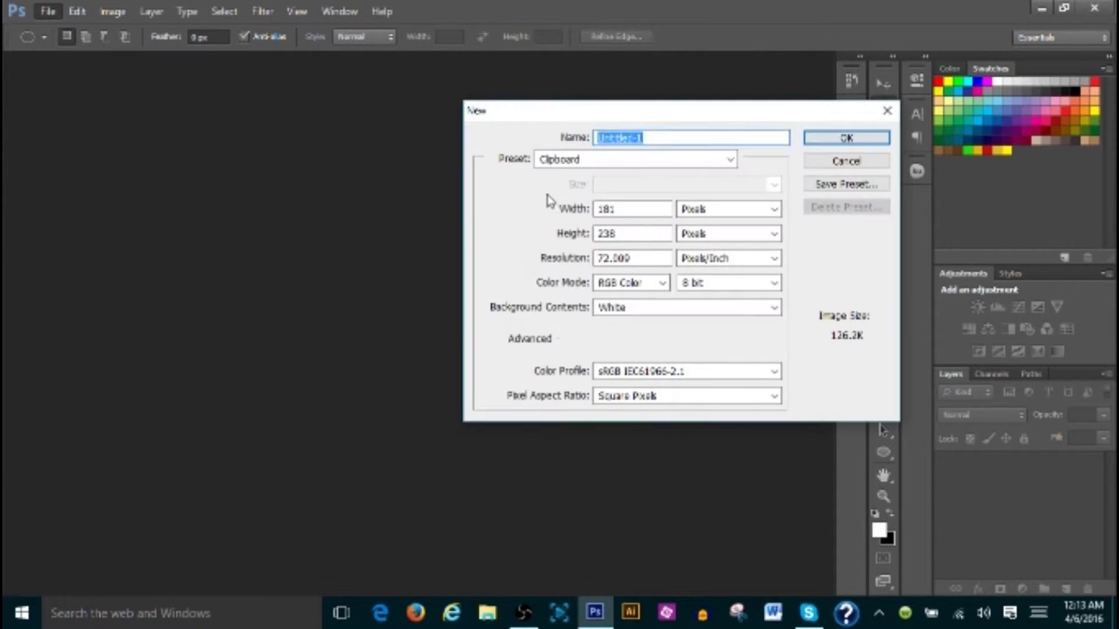
{"action": "left_click", "coordinate": [730, 159]}
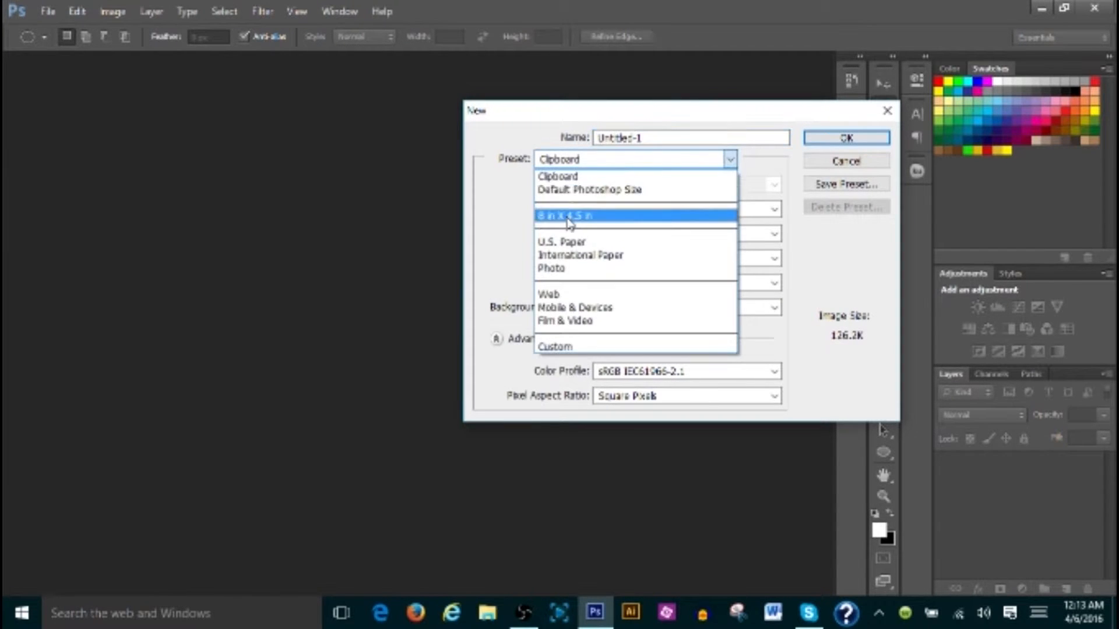
{"action": "left_click", "coordinate": [570, 216]}
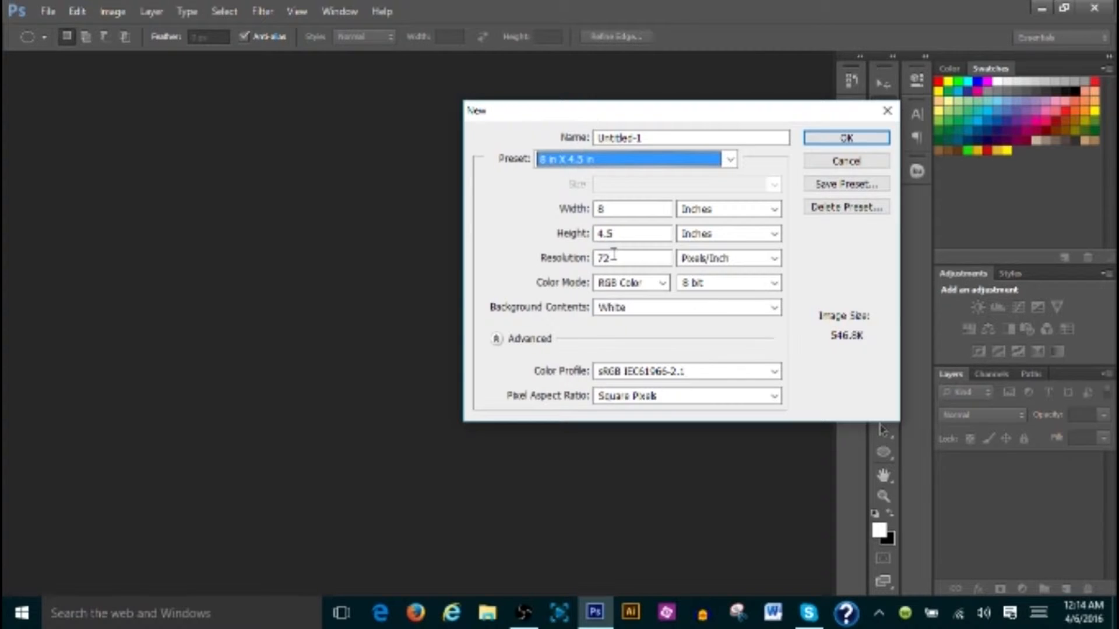
{"action": "left_click", "coordinate": [663, 286]}
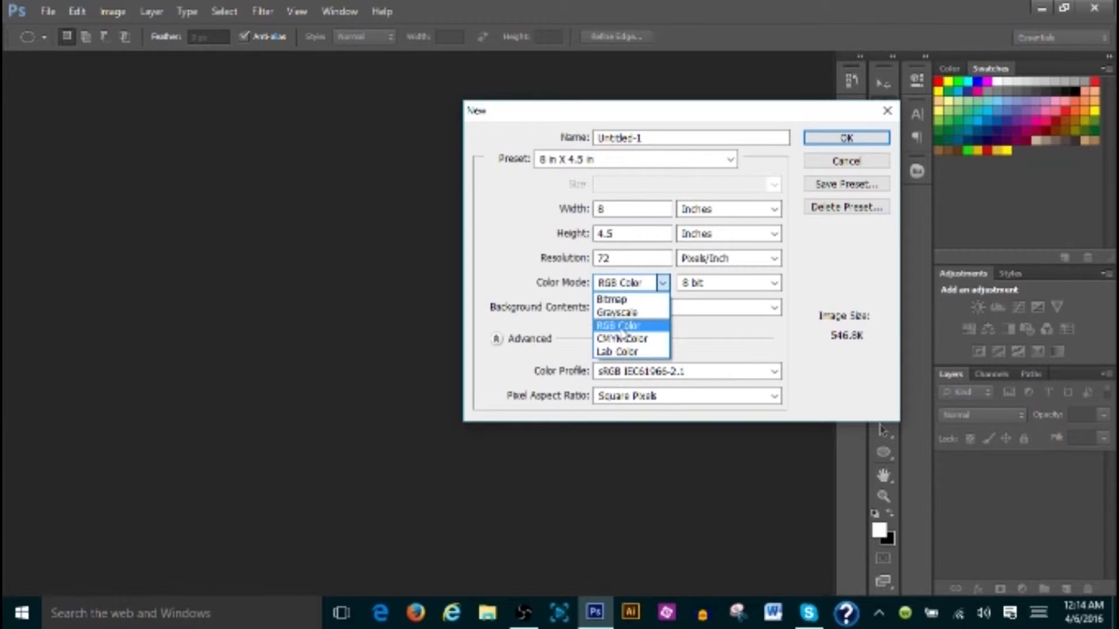
{"action": "left_click", "coordinate": [842, 282]}
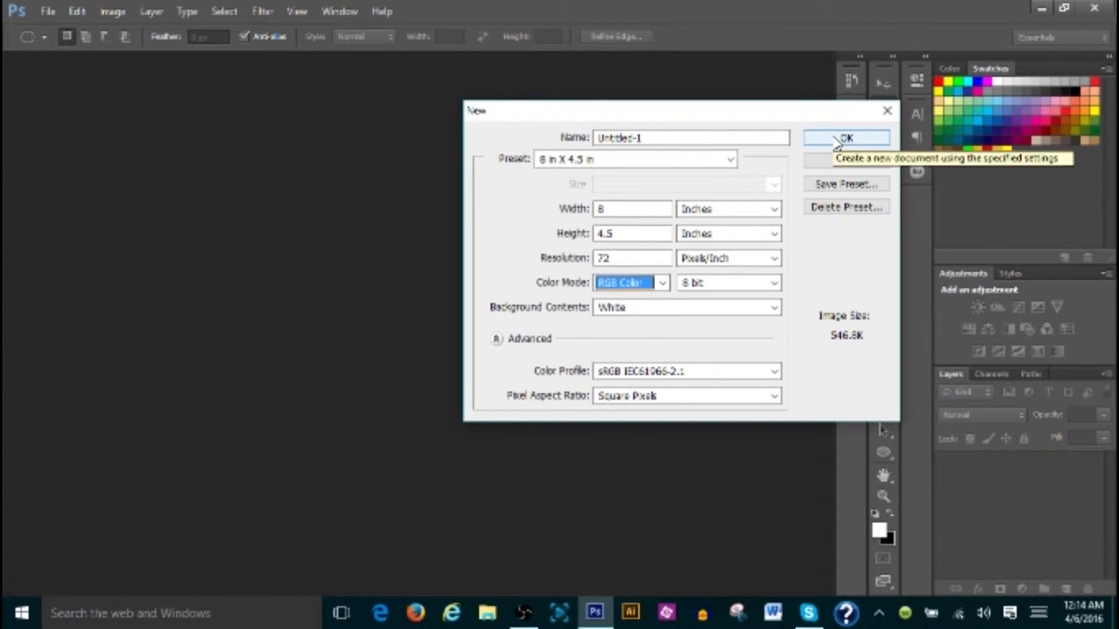
{"action": "left_click", "coordinate": [839, 139]}
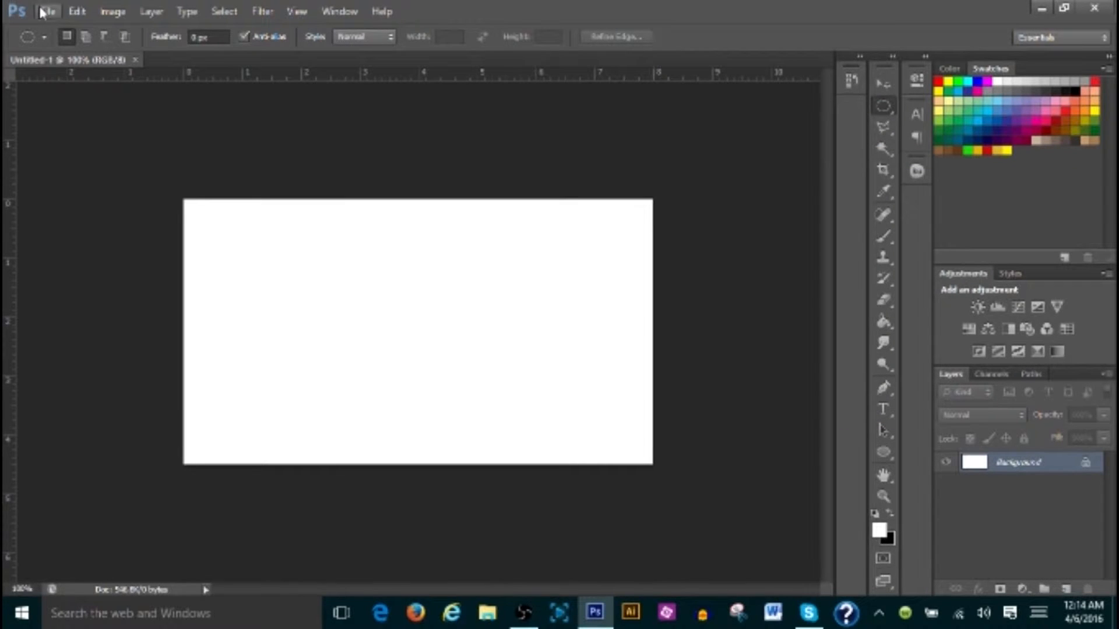
Open the "id for channel" image from the Pictures folder
{"action": "left_click", "coordinate": [48, 11]}
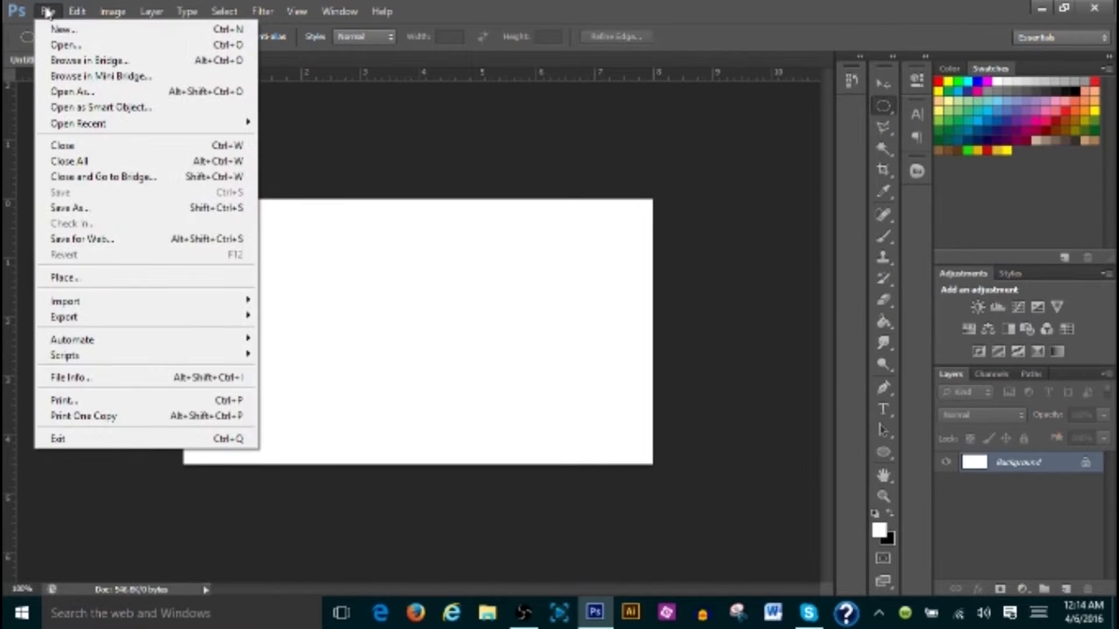
{"action": "left_click", "coordinate": [85, 45]}
{"action": "scroll", "coordinate": [350, 291], "scroll_direction": "down", "scroll_amount": 5}
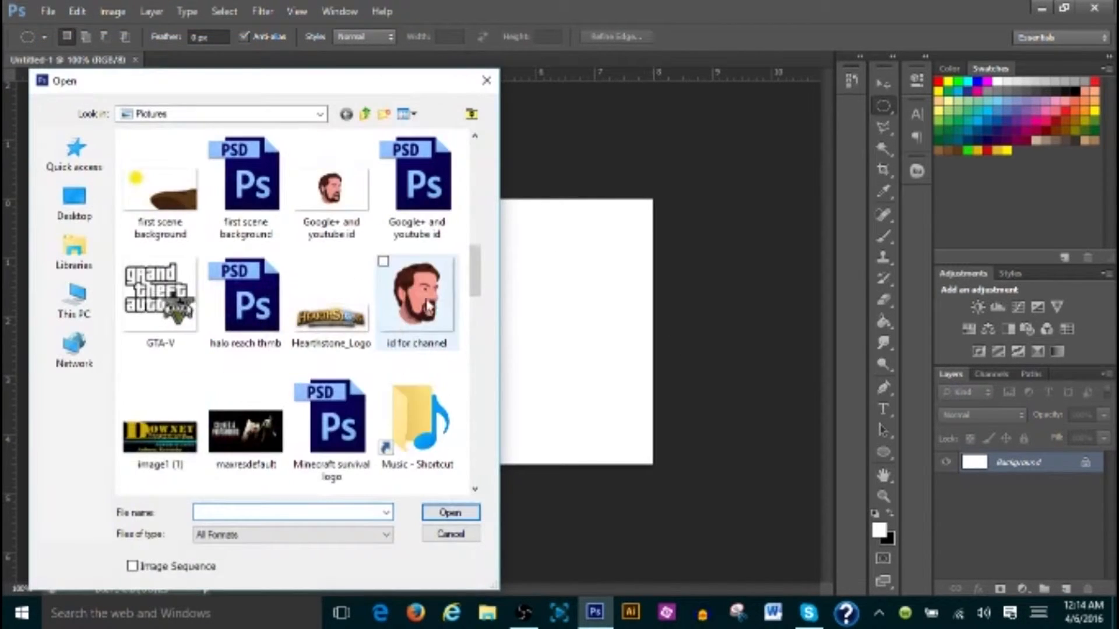
{"action": "left_click", "coordinate": [417, 303]}
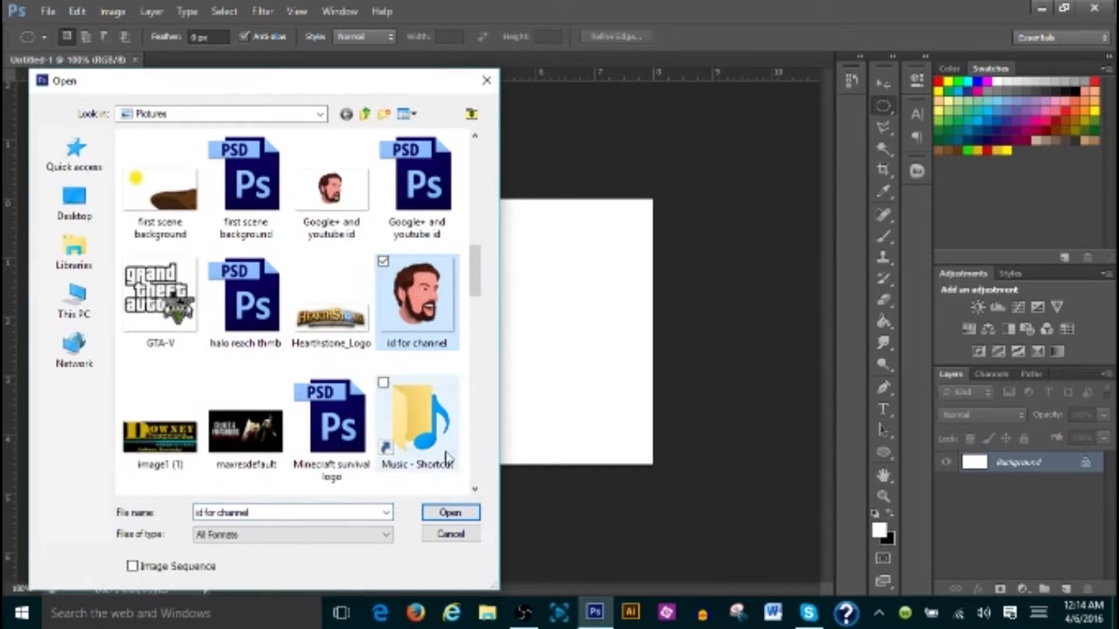
{"action": "left_click", "coordinate": [451, 512]}
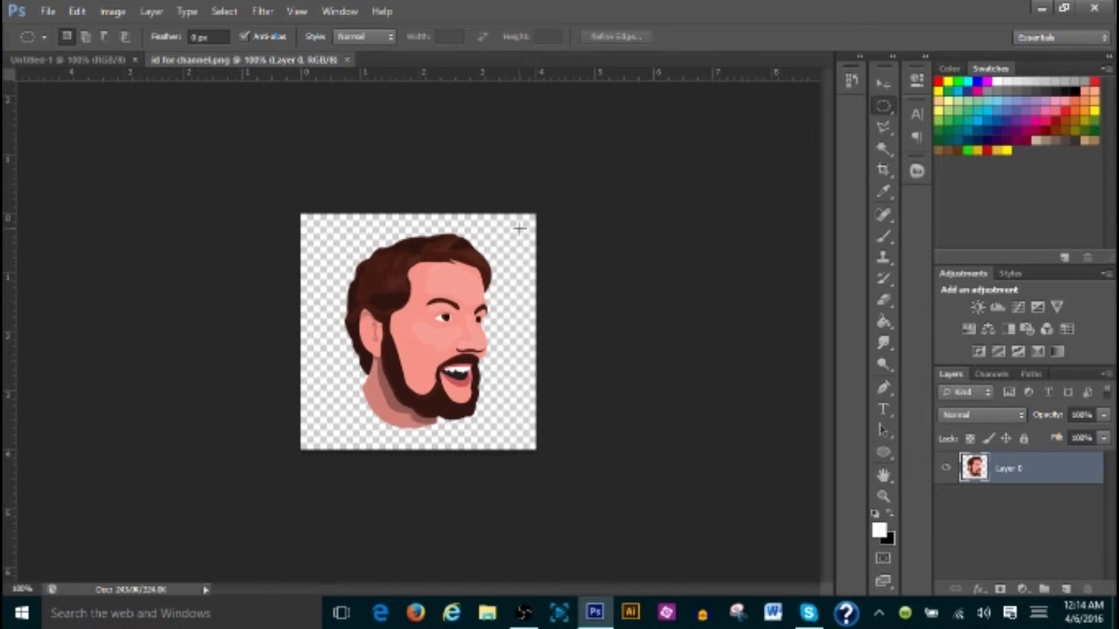
Select the cartoon head by picking the transparent area around it with the Magic Wand and inverting the selection
{"action": "left_click", "coordinate": [883, 149]}
{"action": "left_click", "coordinate": [533, 240]}
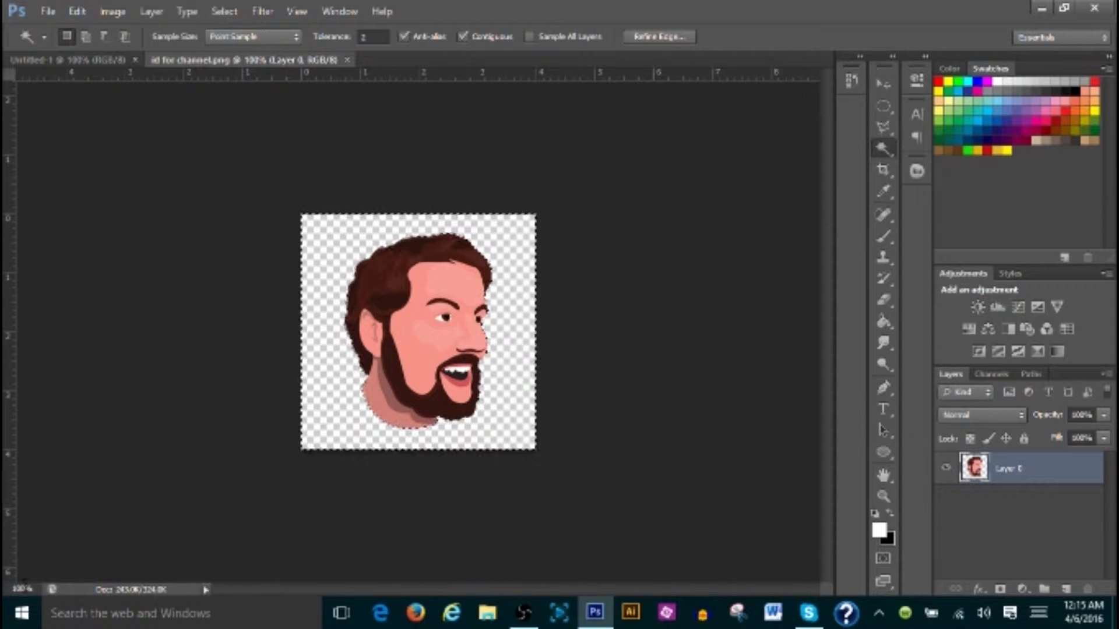
{"action": "left_click_drag", "start_coordinate": [24, 589], "coordinate": [6, 572]}
{"action": "type", "text": "200"}
{"action": "key", "text": "Return"}
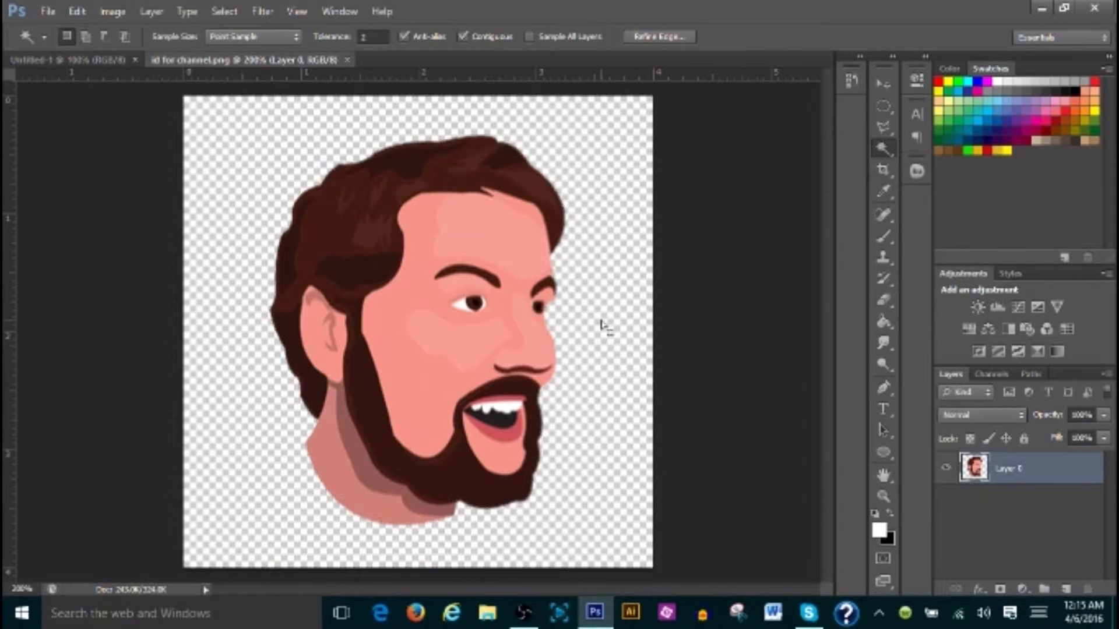
{"action": "key", "text": "ctrl+d"}
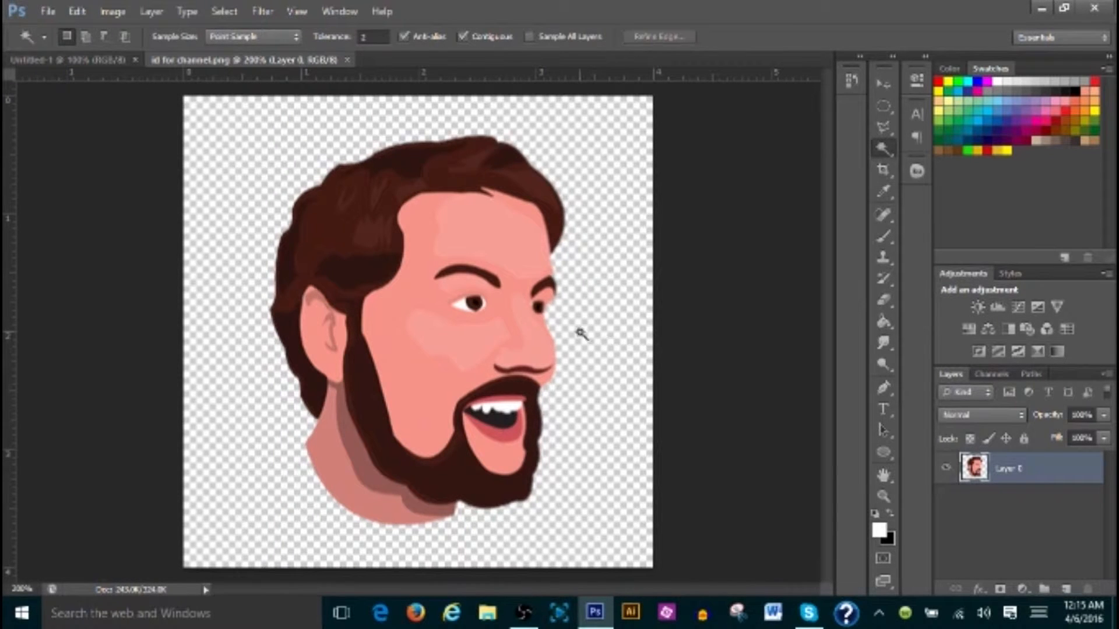
{"action": "left_click", "coordinate": [264, 142]}
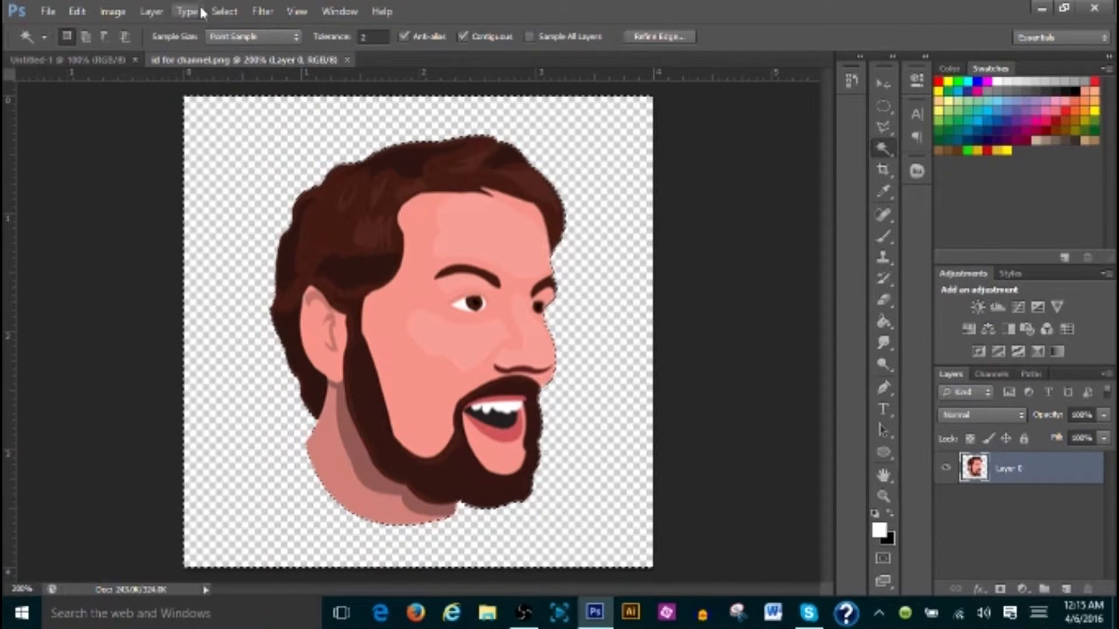
{"action": "left_click", "coordinate": [224, 12]}
{"action": "left_click", "coordinate": [259, 75]}
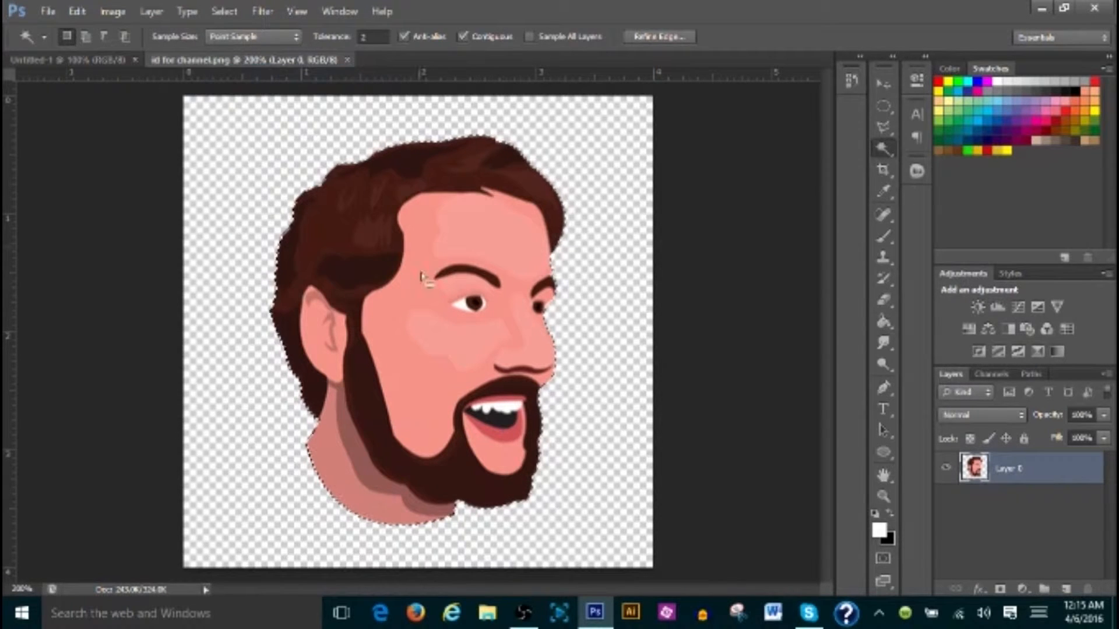
Paste the copied head into the Untitled-1 document and move it slightly right of the canvas centre
{"action": "left_click", "coordinate": [109, 60]}
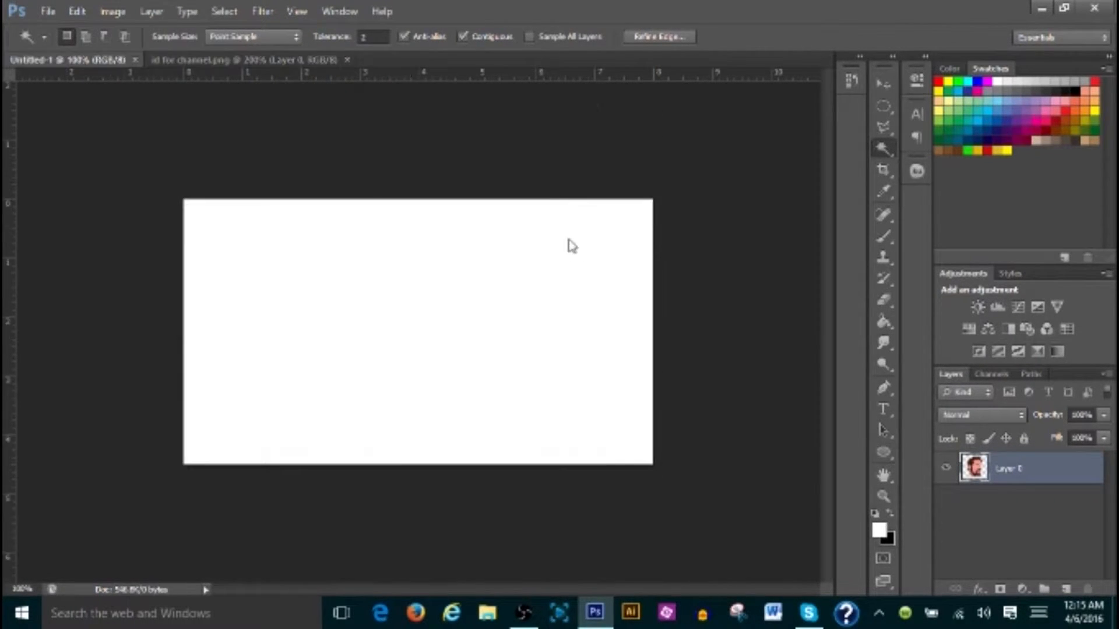
{"action": "key", "text": "ctrl+v"}
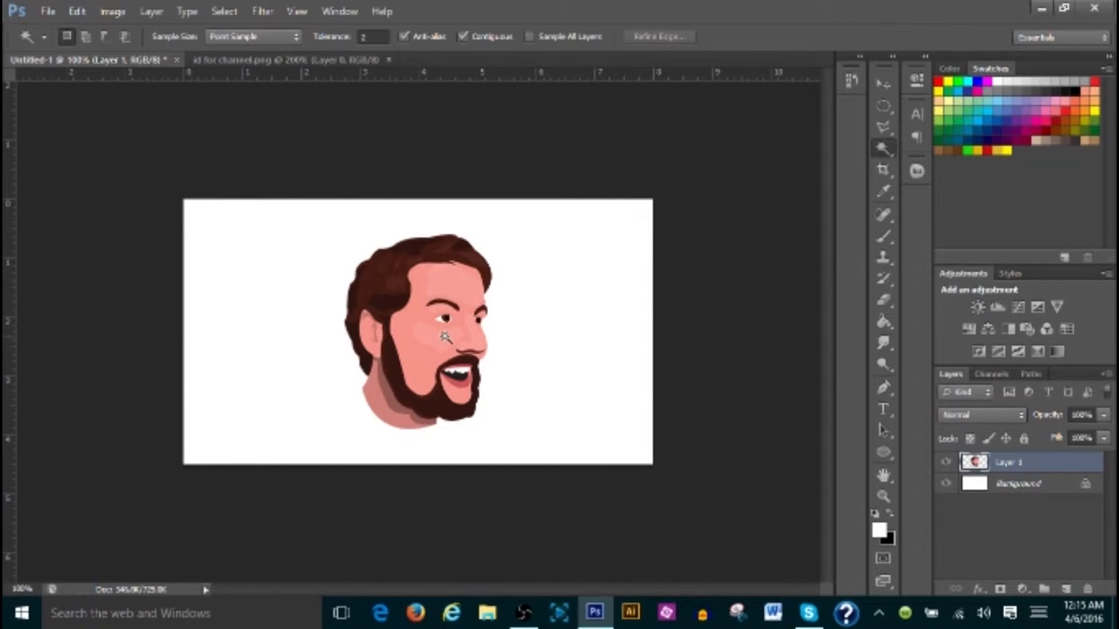
{"action": "left_click", "coordinate": [875, 82]}
{"action": "left_click_drag", "start_coordinate": [440, 355], "coordinate": [502, 281]}
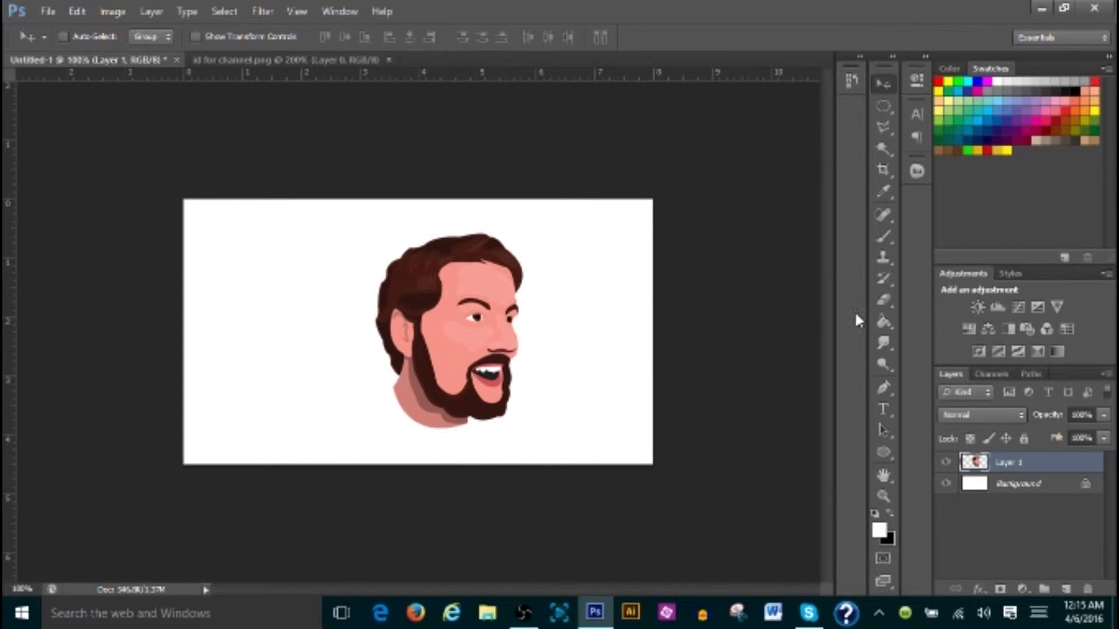
Convert the Background layer to a smart object and rasterize it into an unlocked normal layer
{"action": "left_click", "coordinate": [883, 153]}
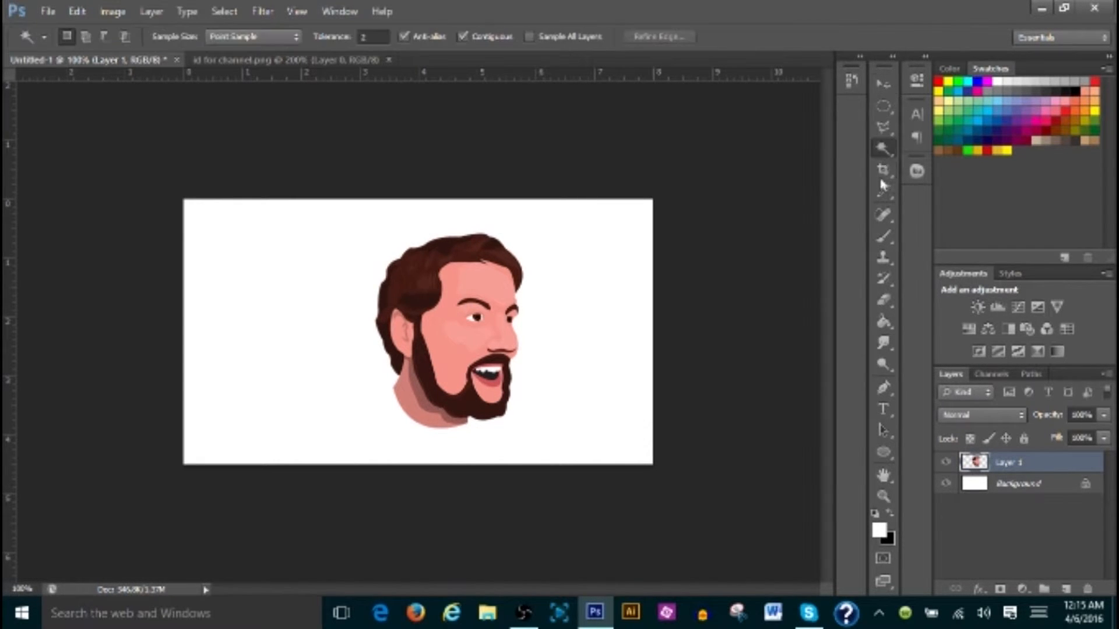
{"action": "left_click", "coordinate": [1031, 489]}
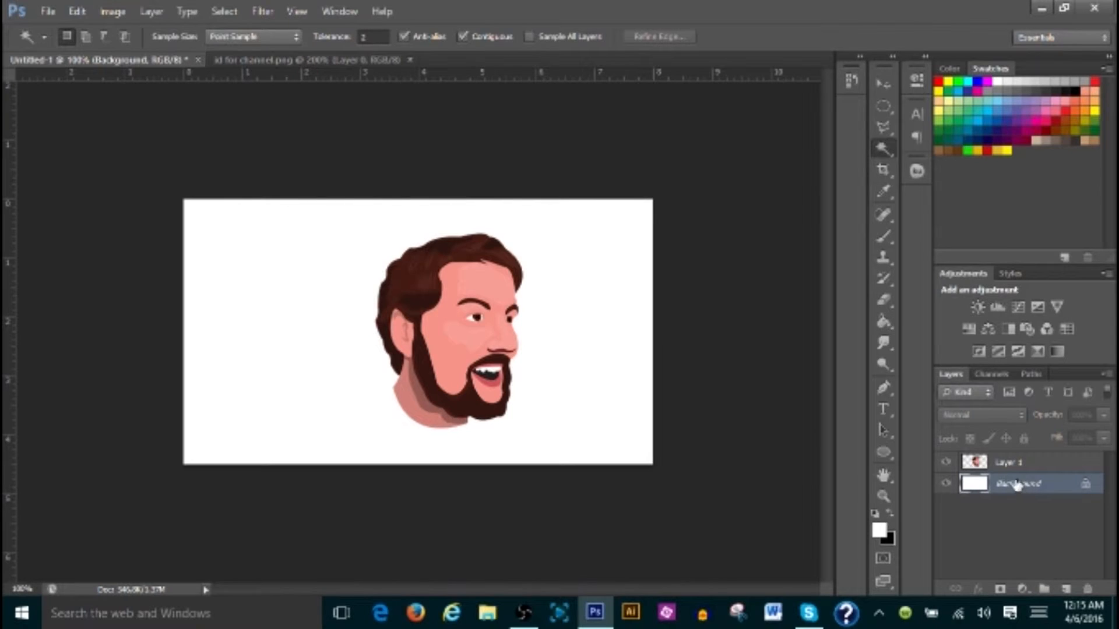
{"action": "right_click", "coordinate": [1018, 485]}
{"action": "left_click", "coordinate": [979, 404]}
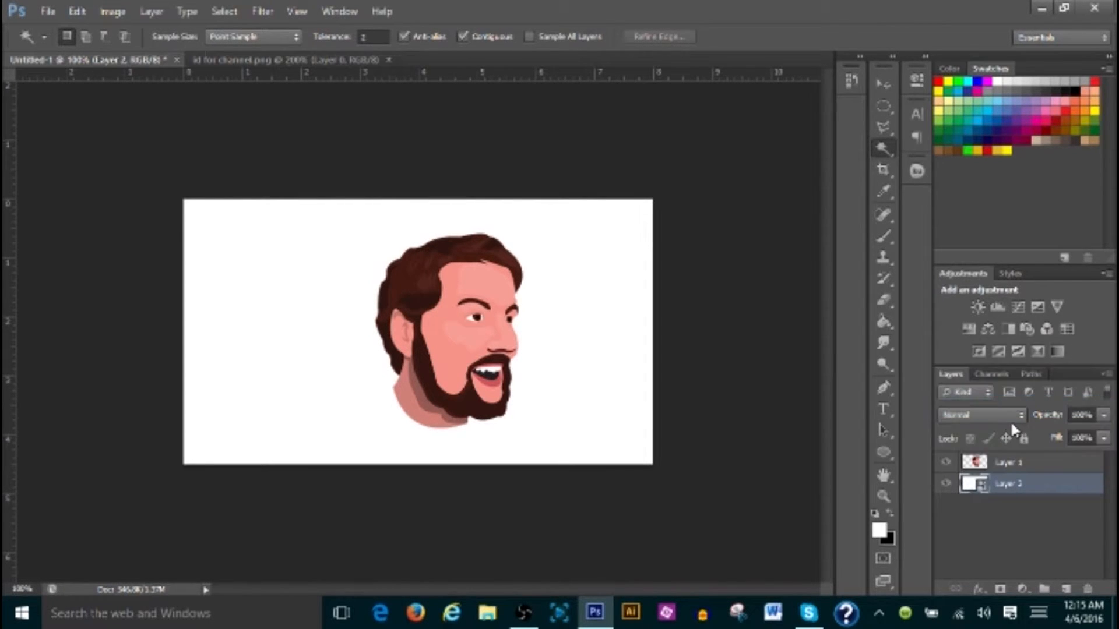
{"action": "right_click", "coordinate": [1014, 495]}
{"action": "left_click", "coordinate": [886, 194]}
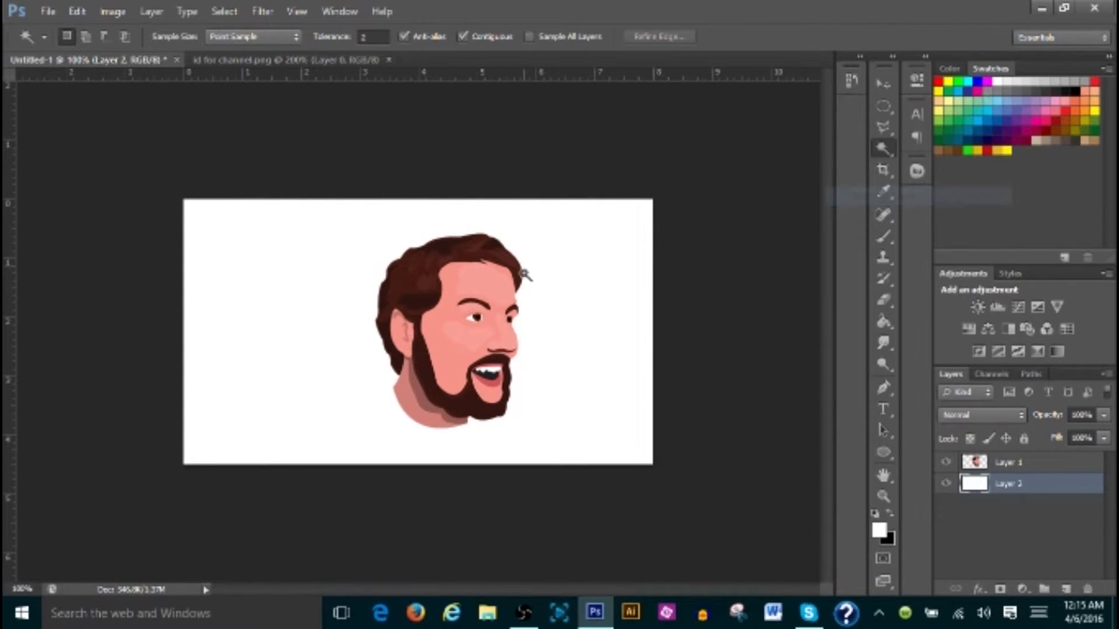
Select the white area of the rasterized background layer with the Magic Wand, delete it and deselect
{"action": "left_click", "coordinate": [604, 326]}
{"action": "key", "text": "Delete"}
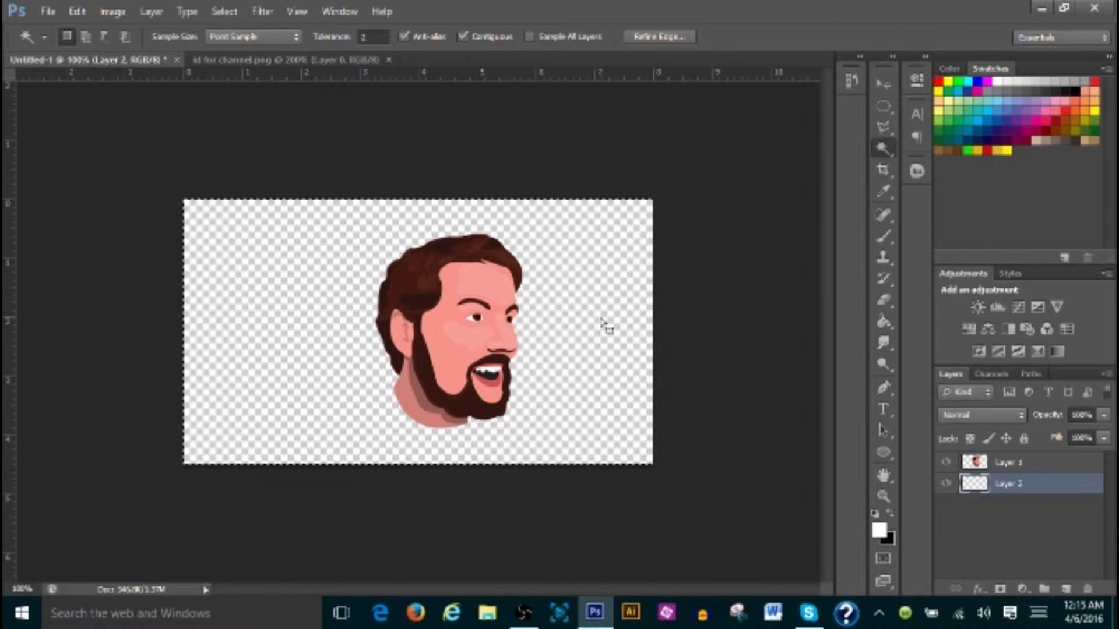
{"action": "key", "text": "ctrl+d"}
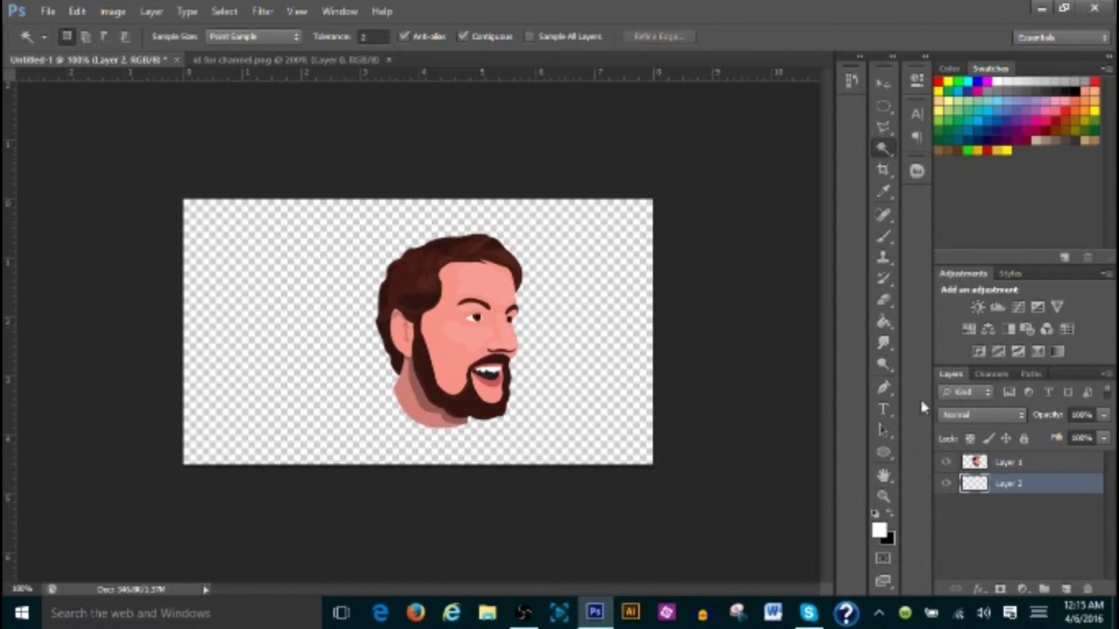
Revert the history to the Magic Wand state before the white fill was cleared, and remove the remaining selection
{"action": "left_click", "coordinate": [851, 80]}
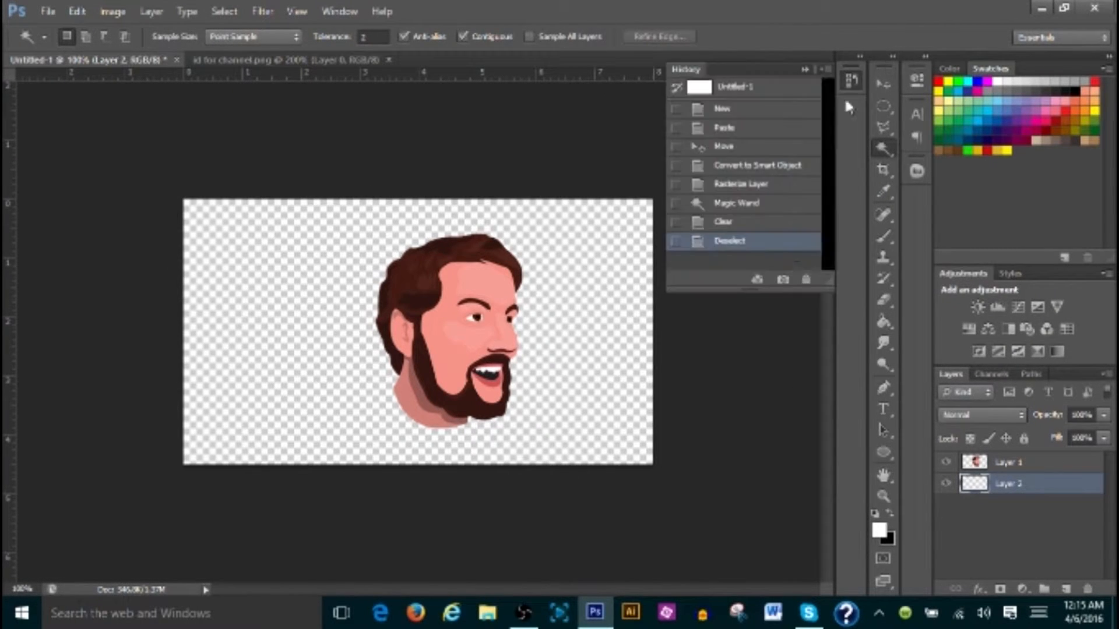
{"action": "left_click", "coordinate": [728, 222]}
{"action": "left_click", "coordinate": [735, 204]}
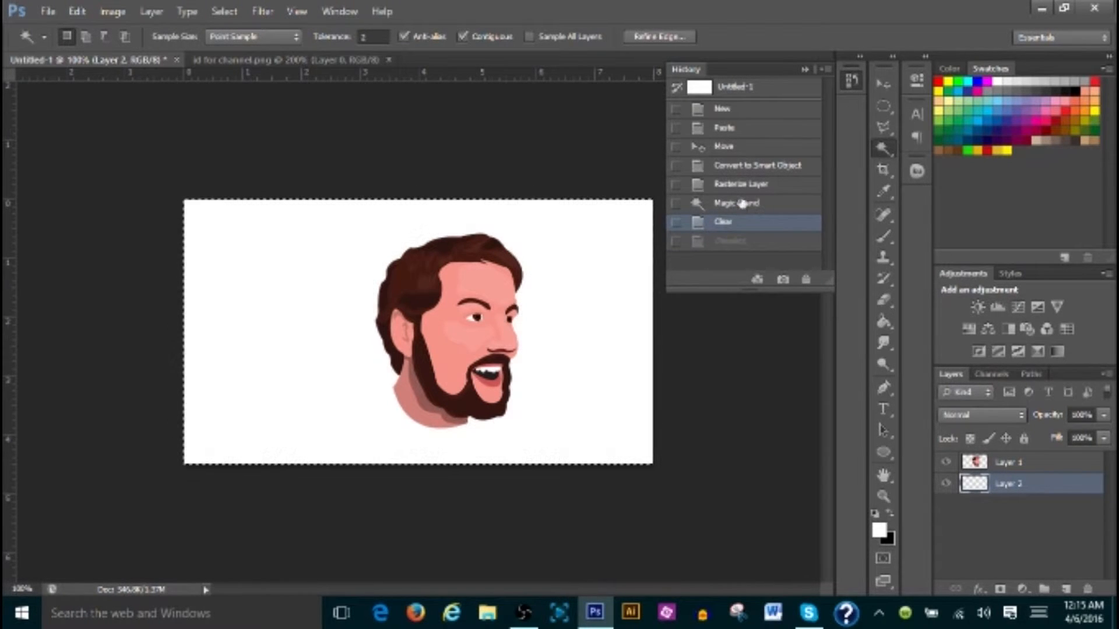
{"action": "left_click", "coordinate": [852, 80]}
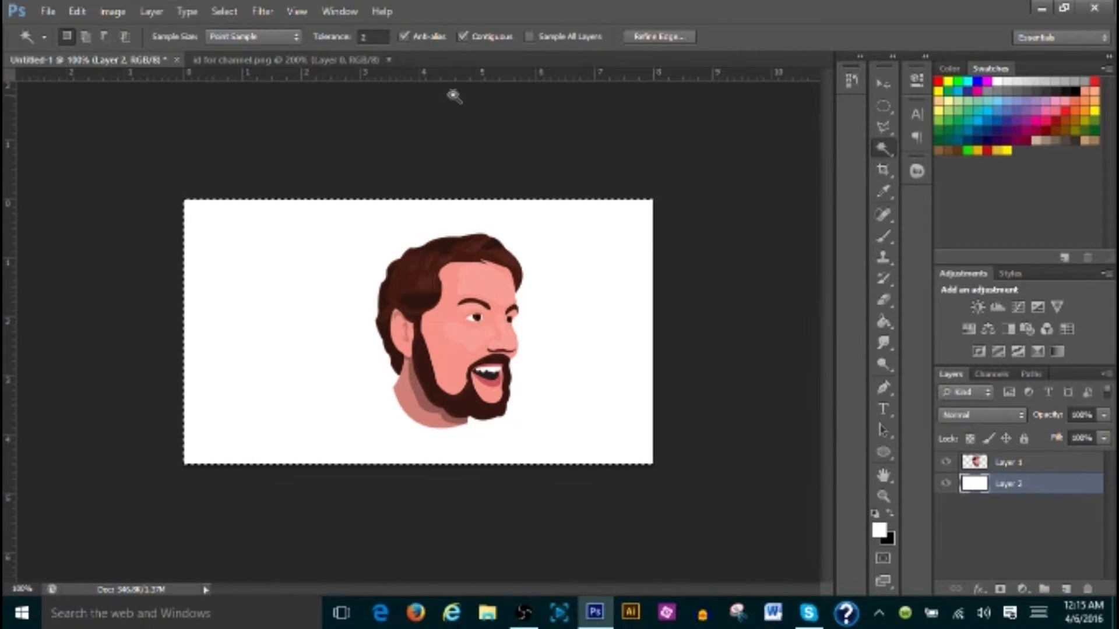
{"action": "left_click", "coordinate": [883, 85]}
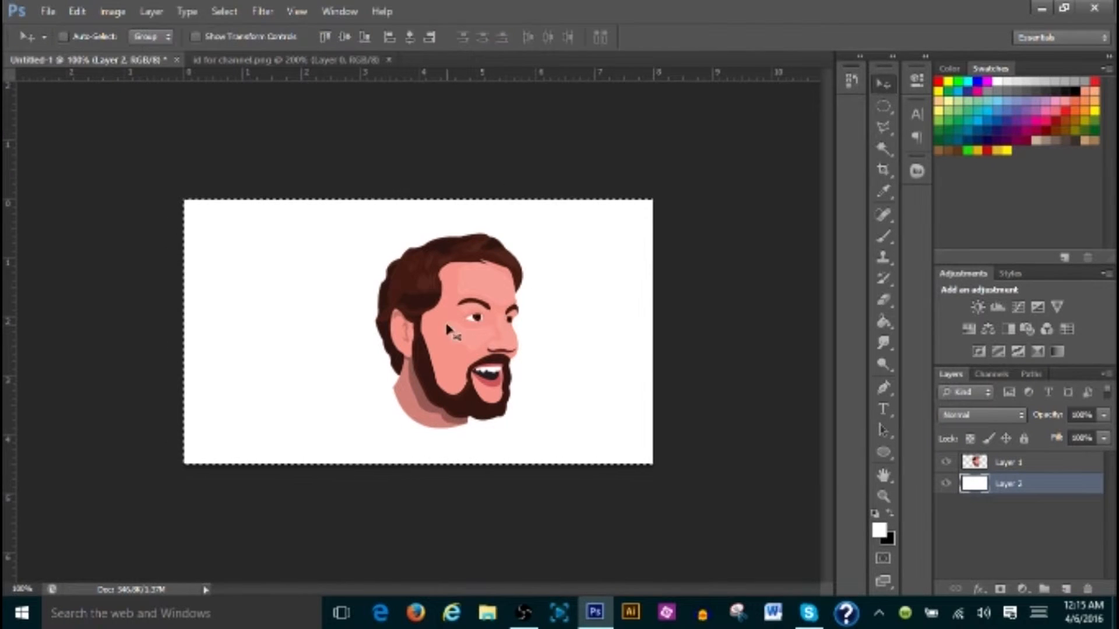
{"action": "key", "text": "ctrl+d"}
{"action": "left_click", "coordinate": [883, 148]}
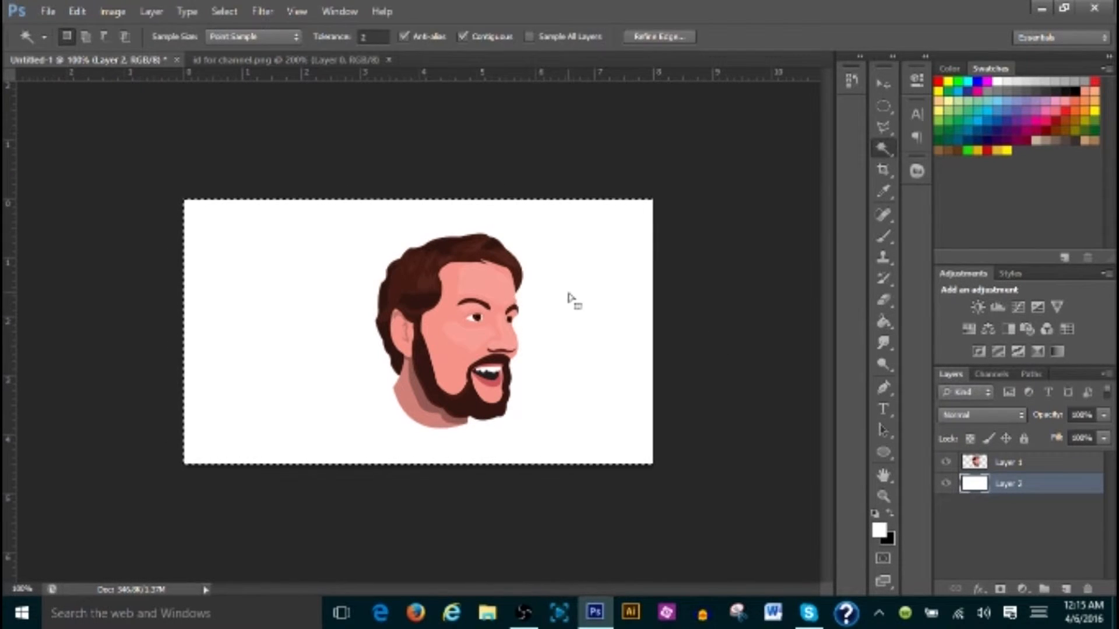
{"action": "left_click", "coordinate": [883, 84]}
{"action": "mouse_move", "coordinate": [491, 297]}
{"action": "left_mouse_down"}
{"action": "mouse_move", "coordinate": [427, 283]}
{"action": "mouse_move", "coordinate": [484, 291]}
{"action": "mouse_move", "coordinate": [478, 311]}
{"action": "left_mouse_up"}
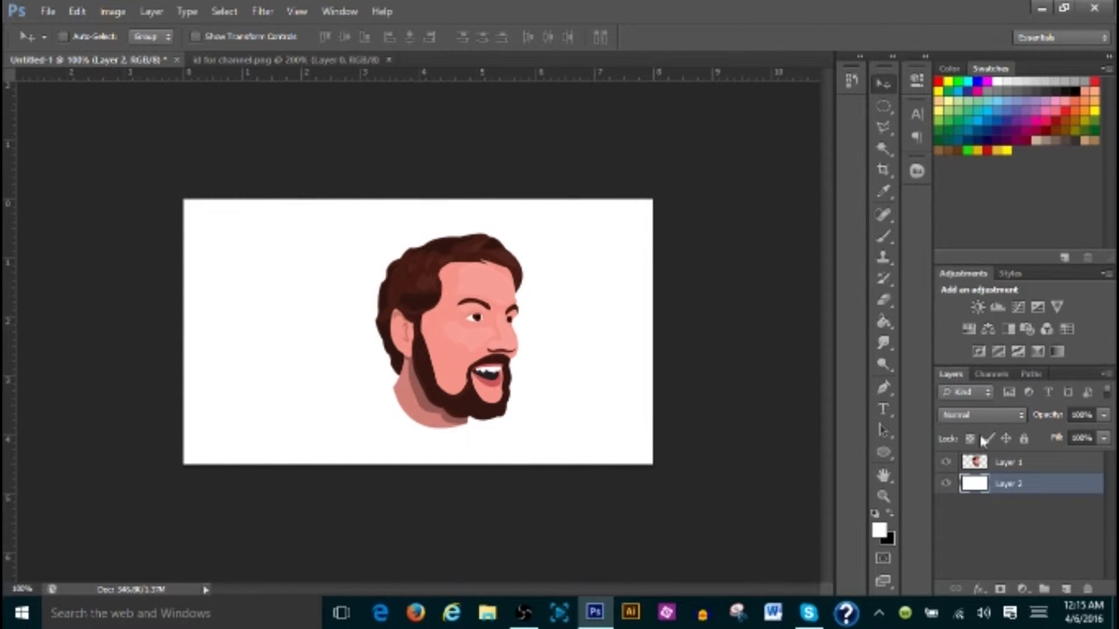
Free Transform the head on Layer 1, enlarging it to nearly the full canvas height and placing it near the centre
{"action": "left_click", "coordinate": [999, 463]}
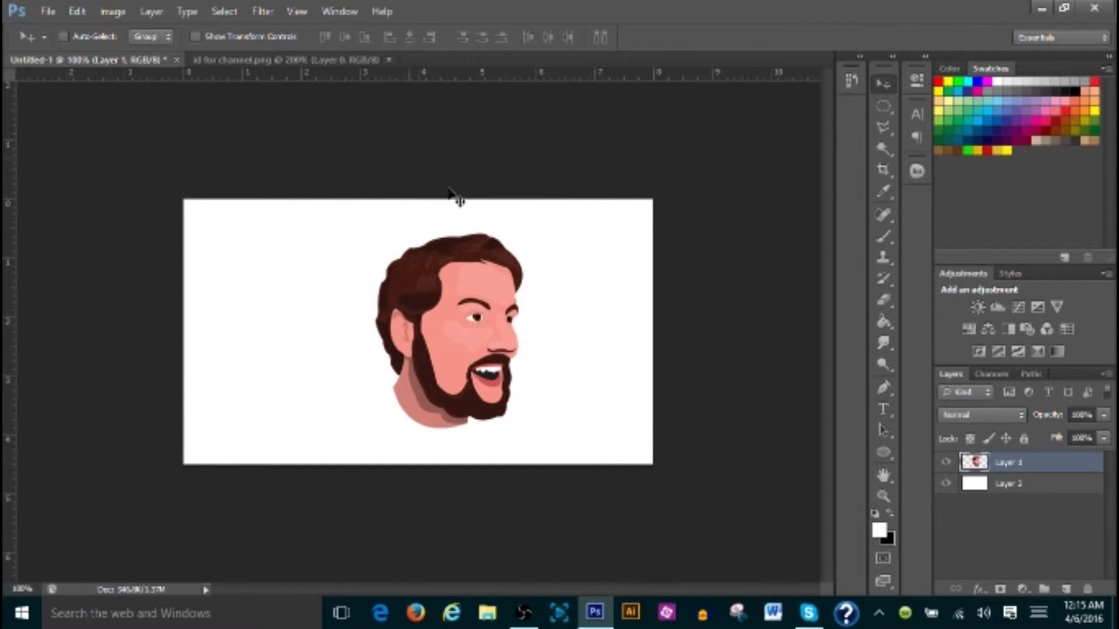
{"action": "key", "text": "ctrl+t"}
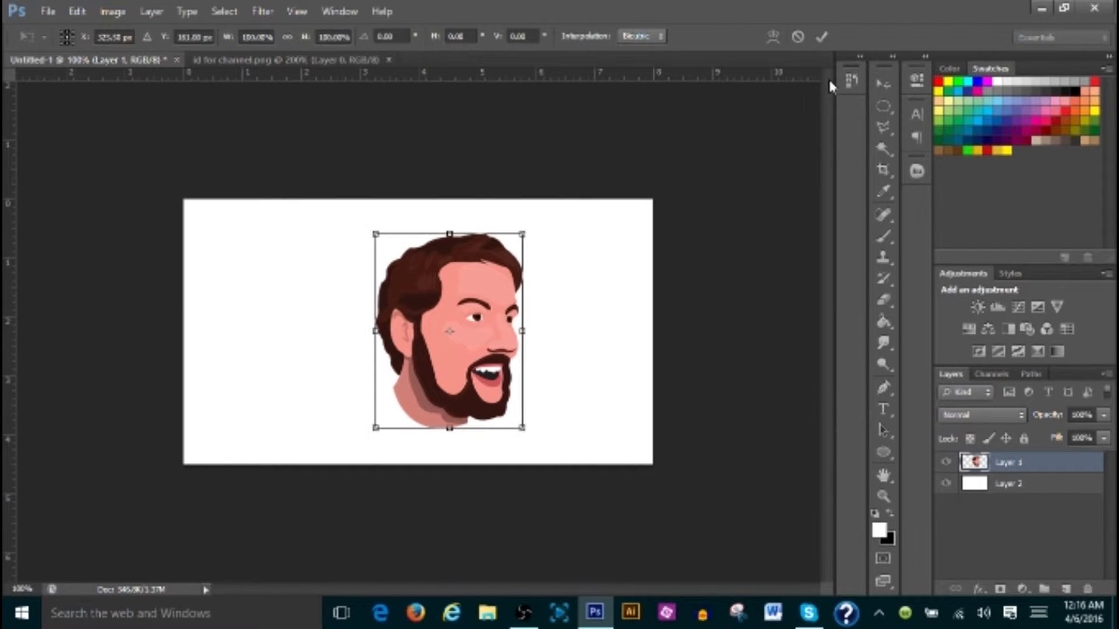
{"action": "left_click_drag", "start_coordinate": [466, 315], "coordinate": [383, 293]}
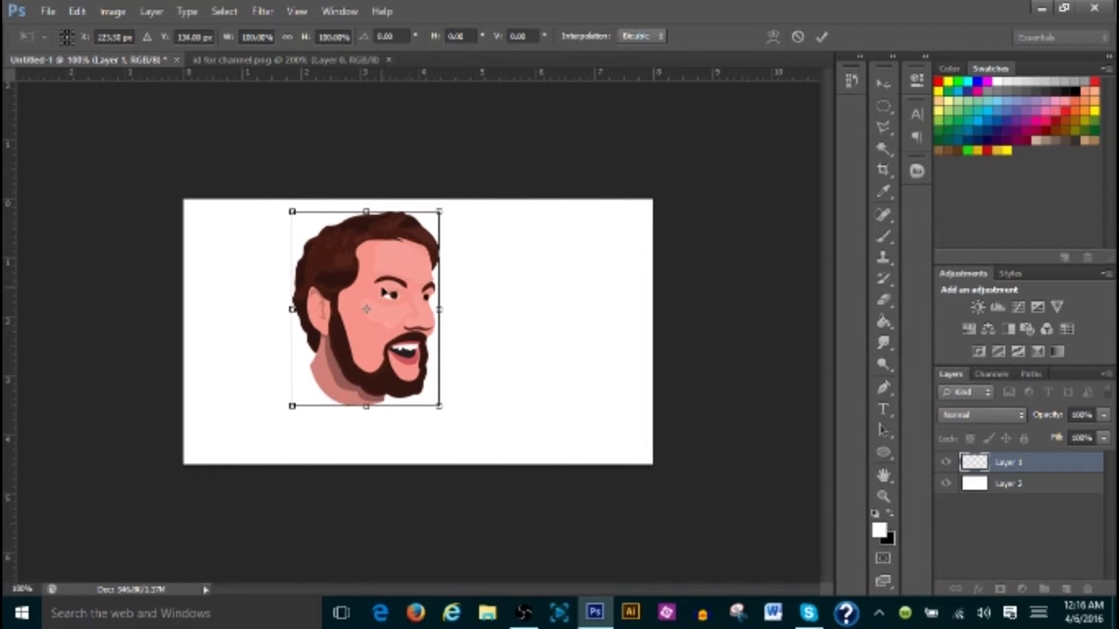
{"action": "left_click_drag", "start_coordinate": [446, 411], "coordinate": [491, 469]}
{"action": "left_click_drag", "start_coordinate": [430, 395], "coordinate": [455, 383]}
{"action": "key", "text": "Return"}
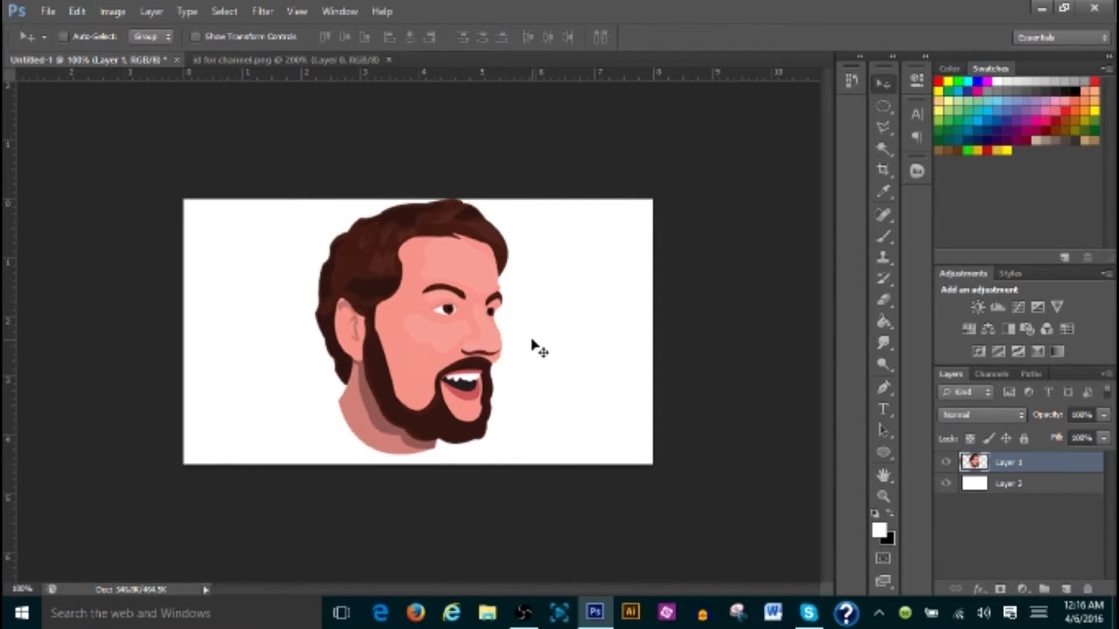
Nudge the enlarged head a few pixels to the right and down on the canvas
{"action": "key", "text": "Down"}
{"action": "key", "text": "Down"}
{"action": "key", "text": "Right"}
{"action": "key", "text": "Right"}
{"action": "key", "text": "Right"}
{"action": "key", "text": "Right"}
{"action": "key", "text": "Right"}
{"action": "key", "text": "Right"}
{"action": "key", "text": "Down"}
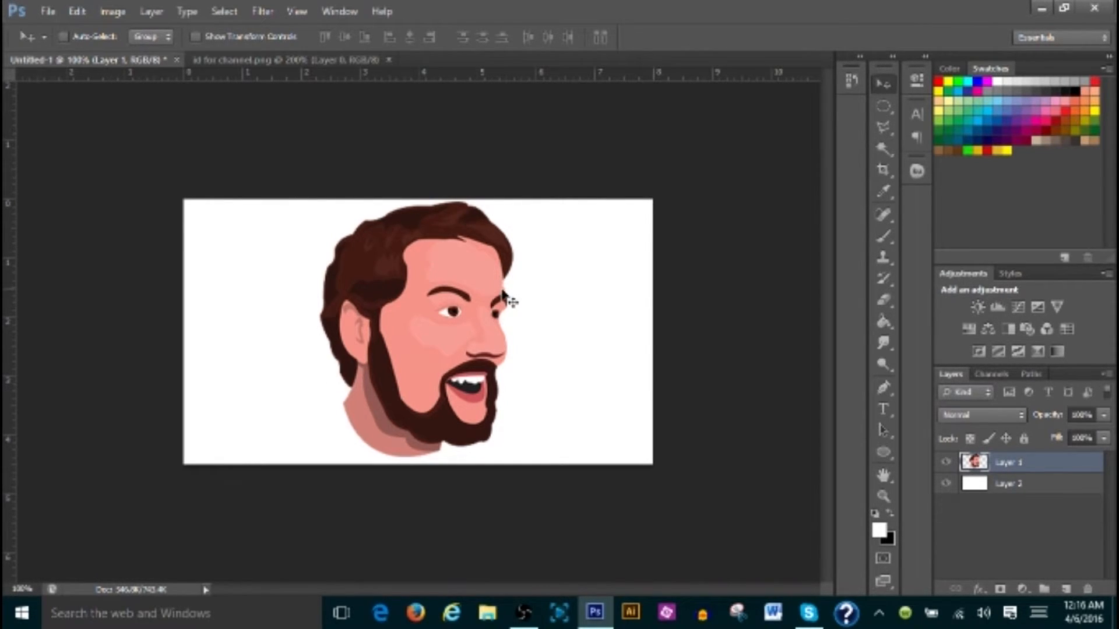
Select the face with an elliptical marquee and pixelate it with the Mosaic filter at a cell size of 5
{"action": "left_click", "coordinate": [884, 104]}
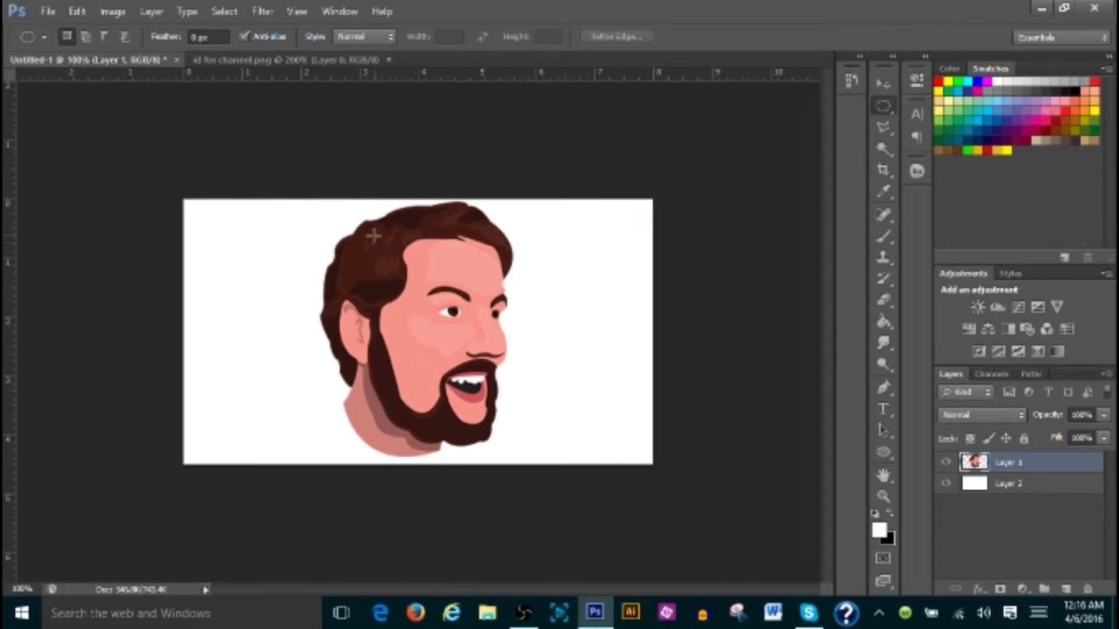
{"action": "left_click_drag", "start_coordinate": [336, 212], "coordinate": [505, 448]}
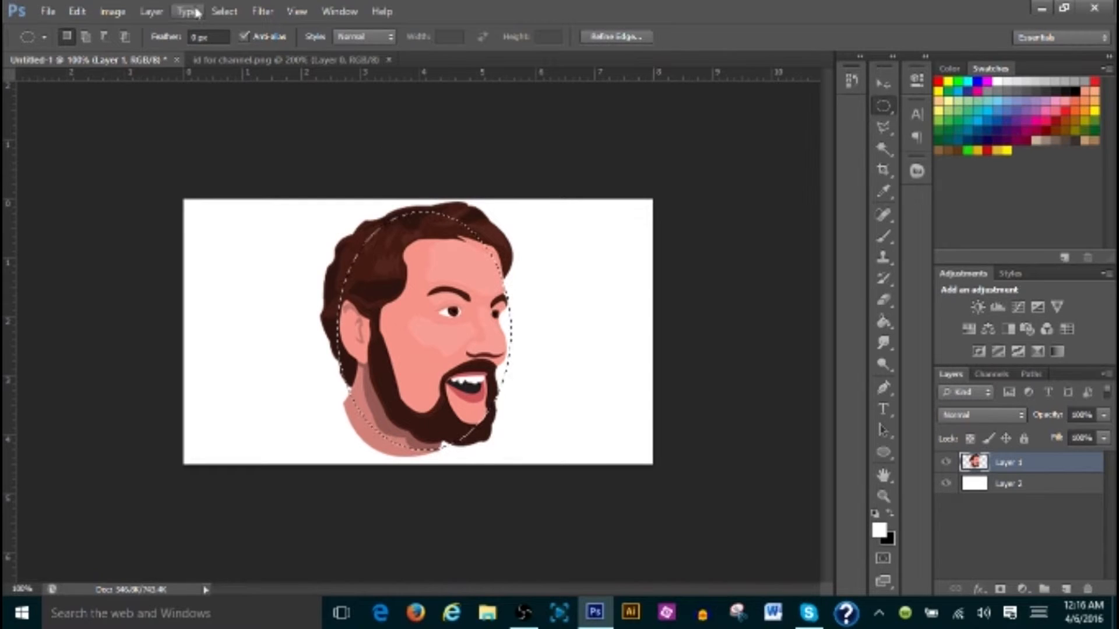
{"action": "left_click", "coordinate": [262, 12]}
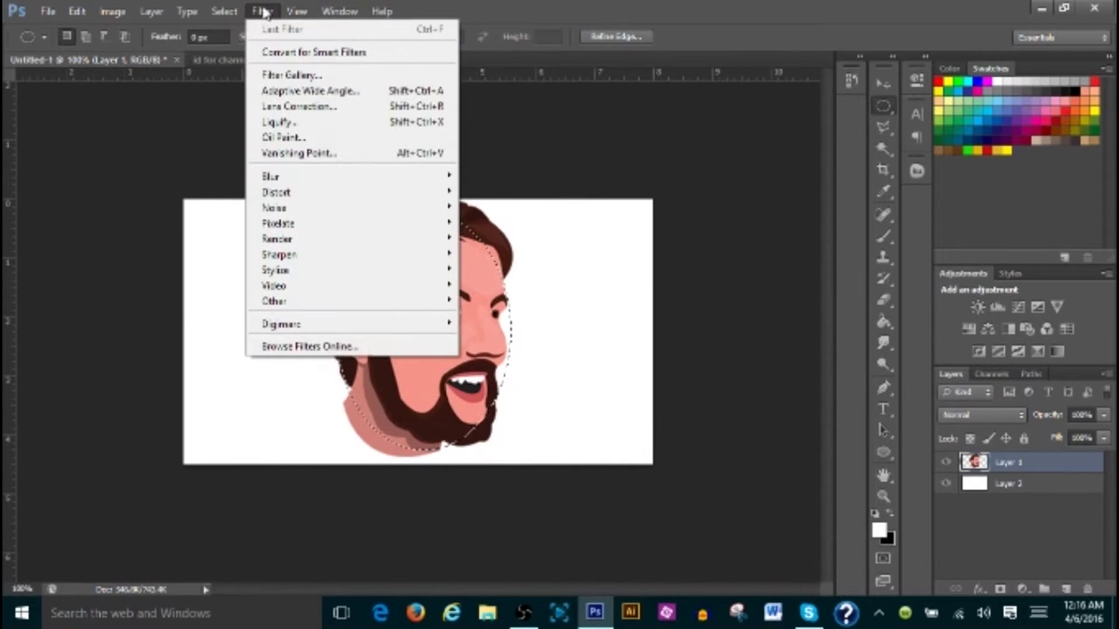
{"action": "mouse_move", "coordinate": [284, 227]}
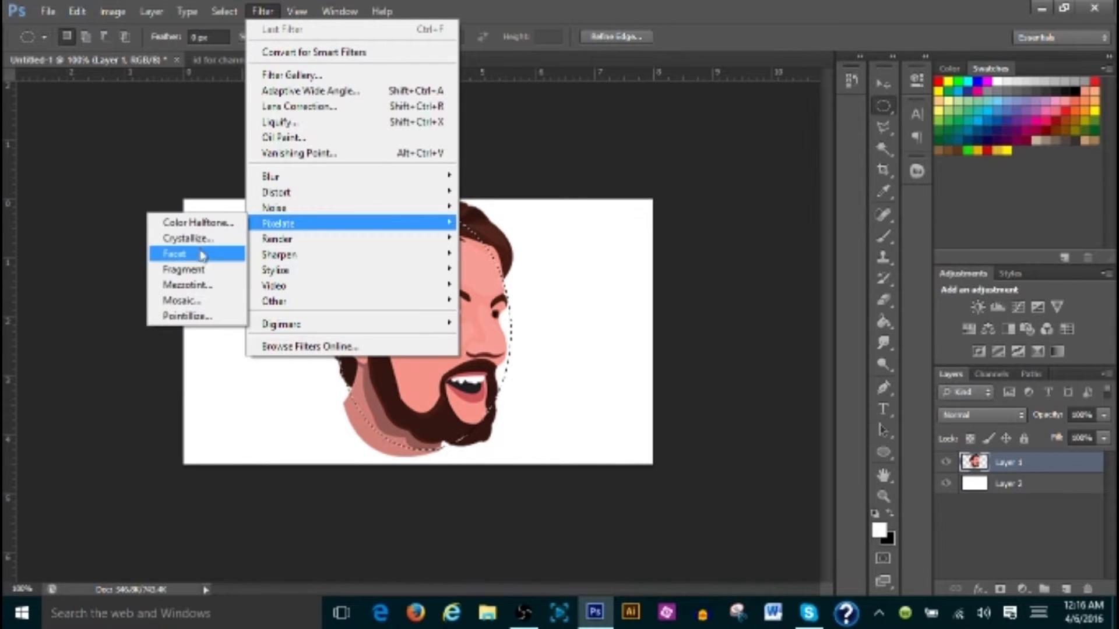
{"action": "left_click", "coordinate": [182, 300]}
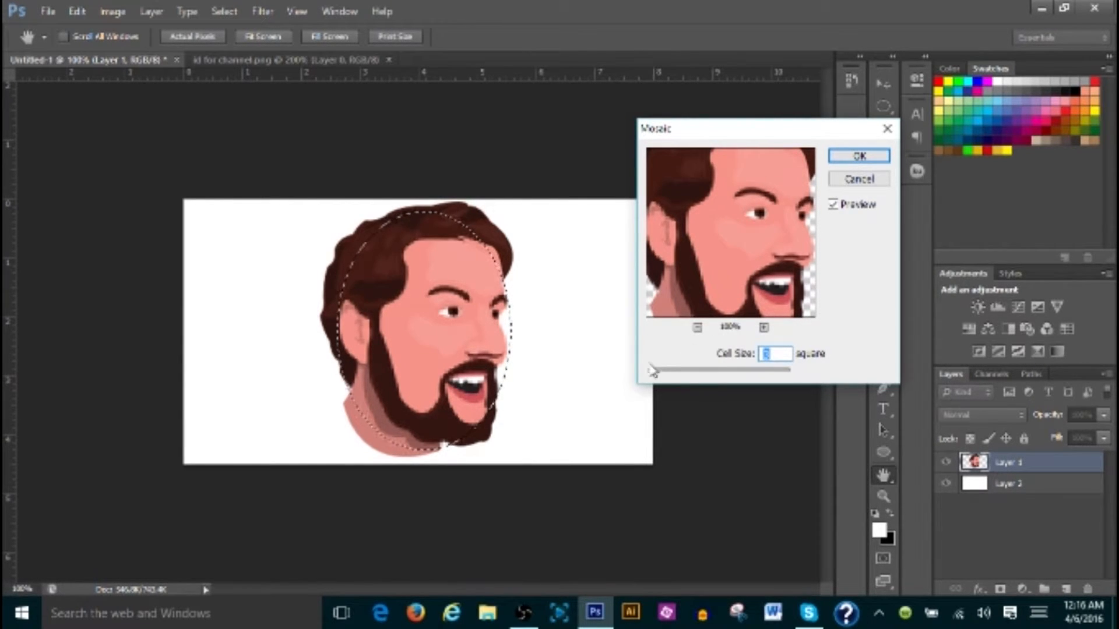
{"action": "left_click_drag", "start_coordinate": [655, 373], "coordinate": [658, 372]}
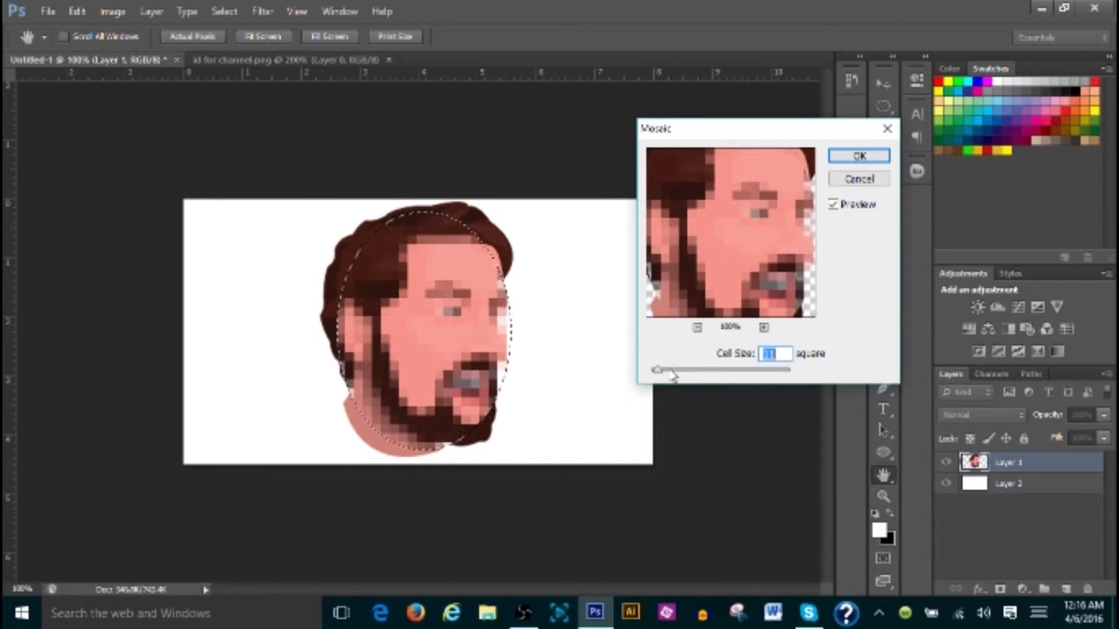
{"action": "left_click_drag", "start_coordinate": [661, 377], "coordinate": [696, 372]}
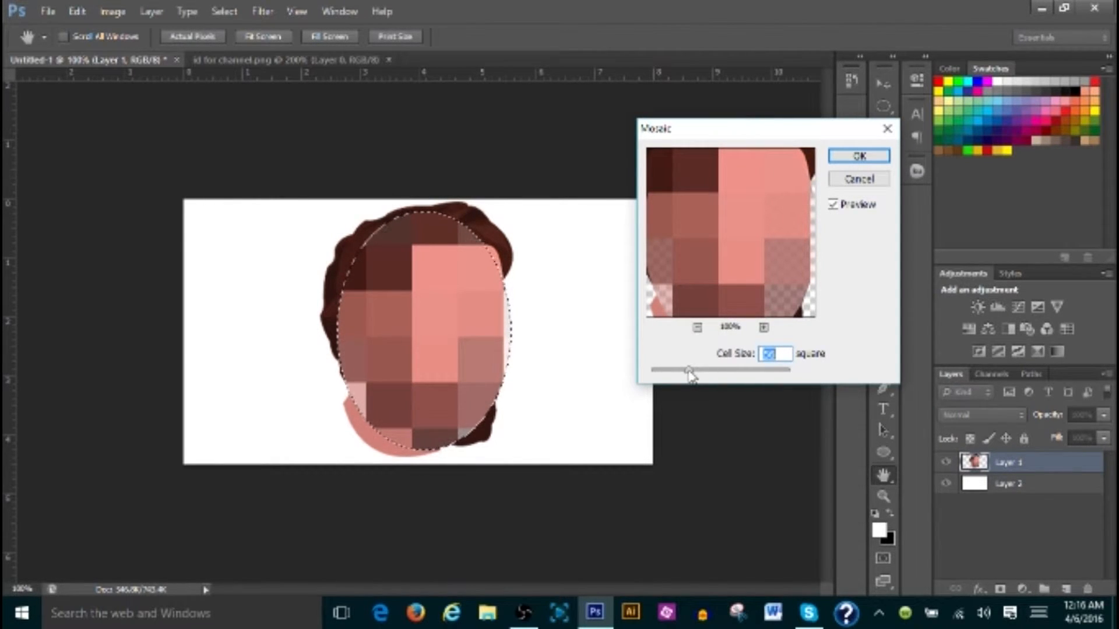
{"action": "left_click_drag", "start_coordinate": [690, 374], "coordinate": [660, 374]}
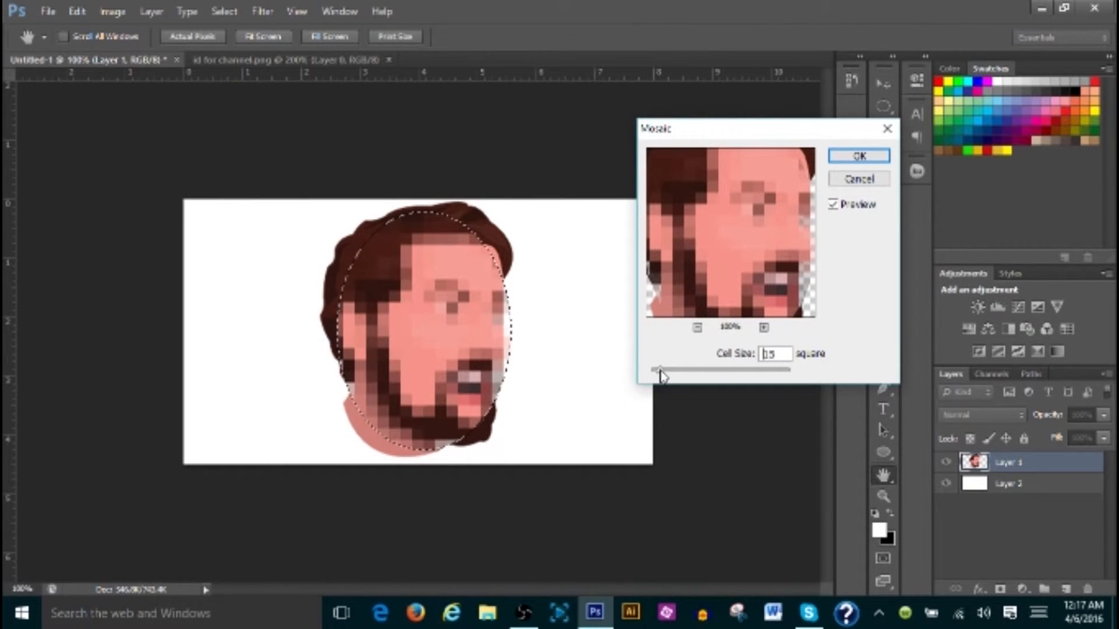
{"action": "left_click_drag", "start_coordinate": [658, 372], "coordinate": [658, 374]}
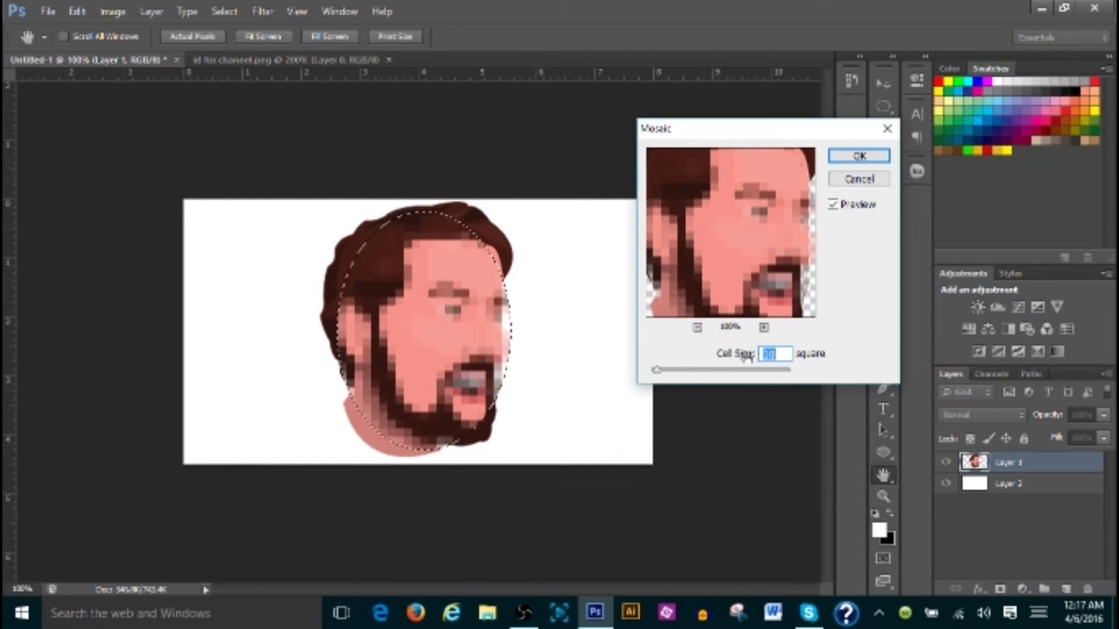
{"action": "type", "text": "5"}
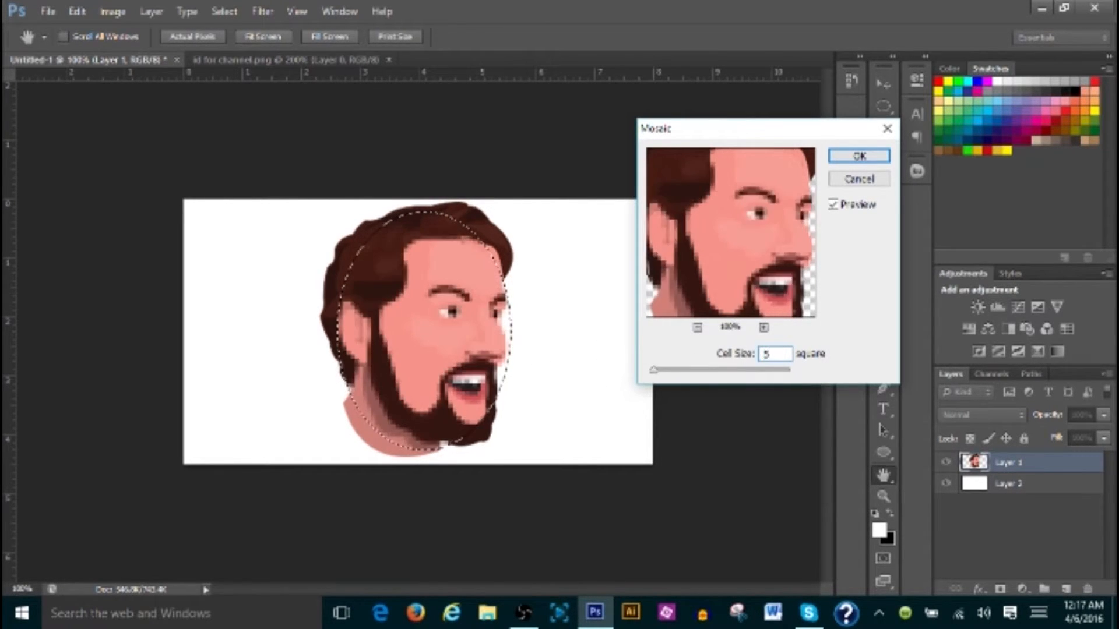
{"action": "key", "text": "Return"}
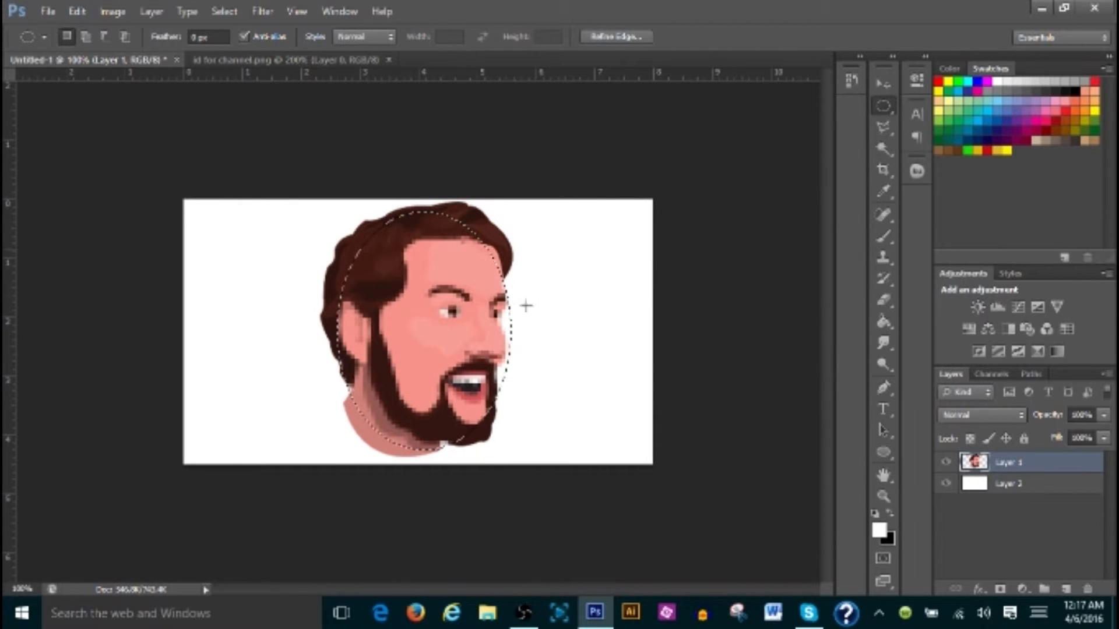
Deselect the face and move the pixelated head slightly down on the canvas
{"action": "key", "text": "ctrl+d"}
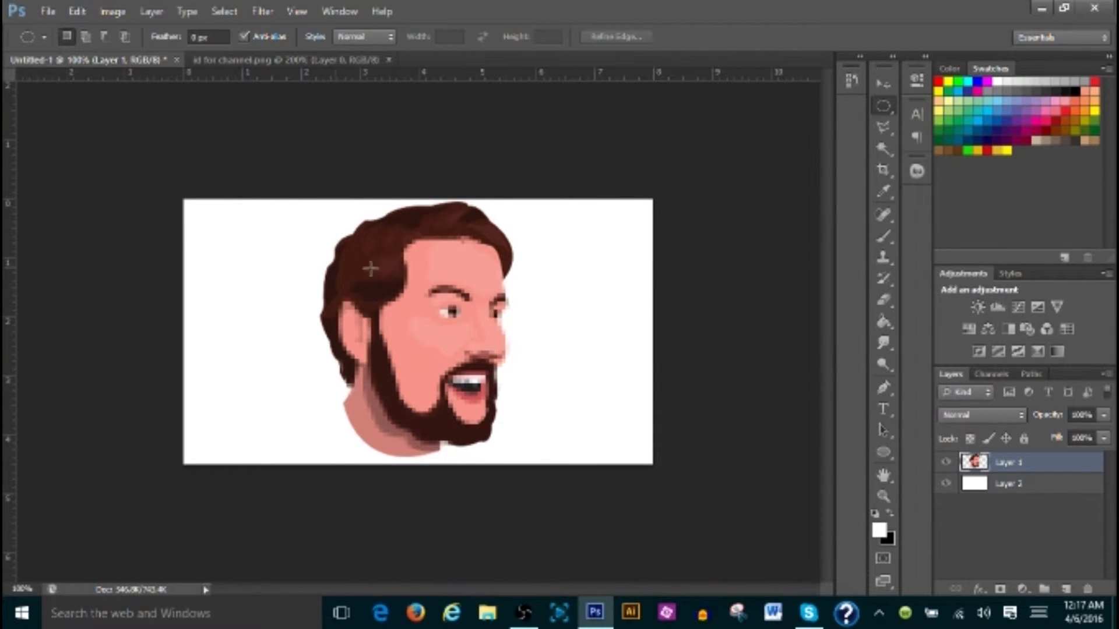
{"action": "key", "text": "v"}
{"action": "mouse_move", "coordinate": [447, 339]}
{"action": "left_mouse_down"}
{"action": "mouse_move", "coordinate": [335, 317]}
{"action": "mouse_move", "coordinate": [438, 347]}
{"action": "left_mouse_up"}
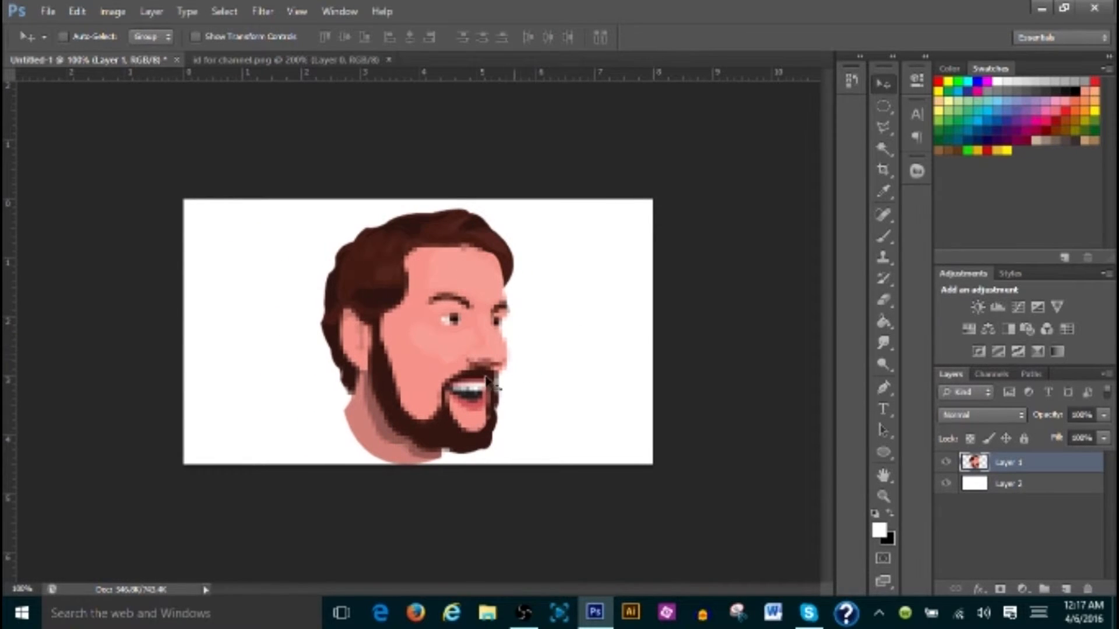
Revert the history to the Elliptical Marquee state before the Mosaic filter, and remove the elliptical selection
{"action": "left_click", "coordinate": [852, 81]}
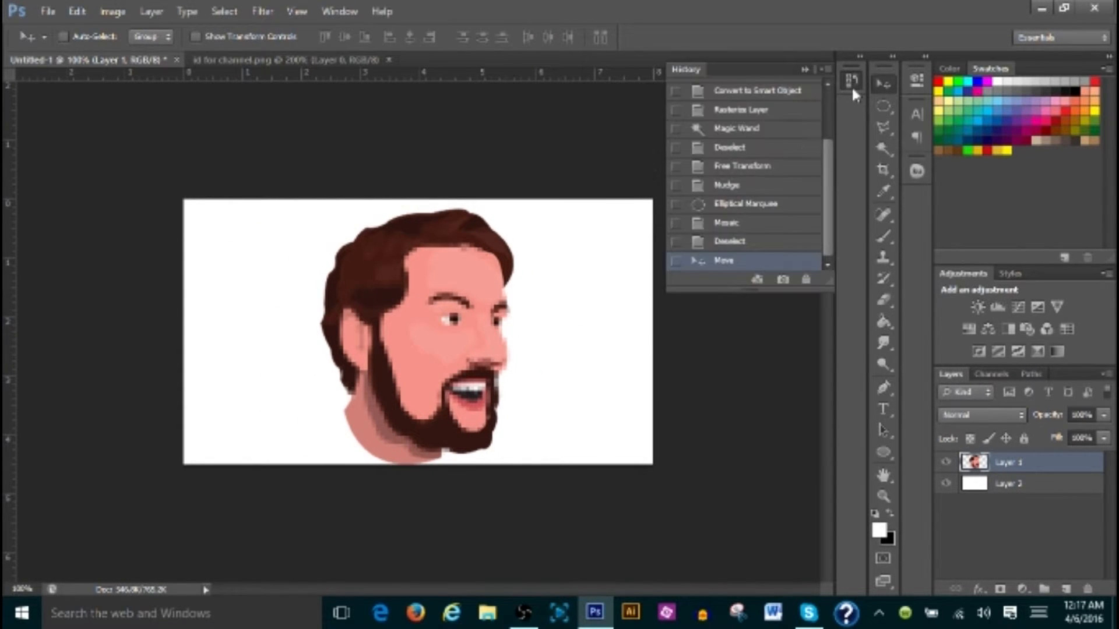
{"action": "left_click", "coordinate": [746, 205]}
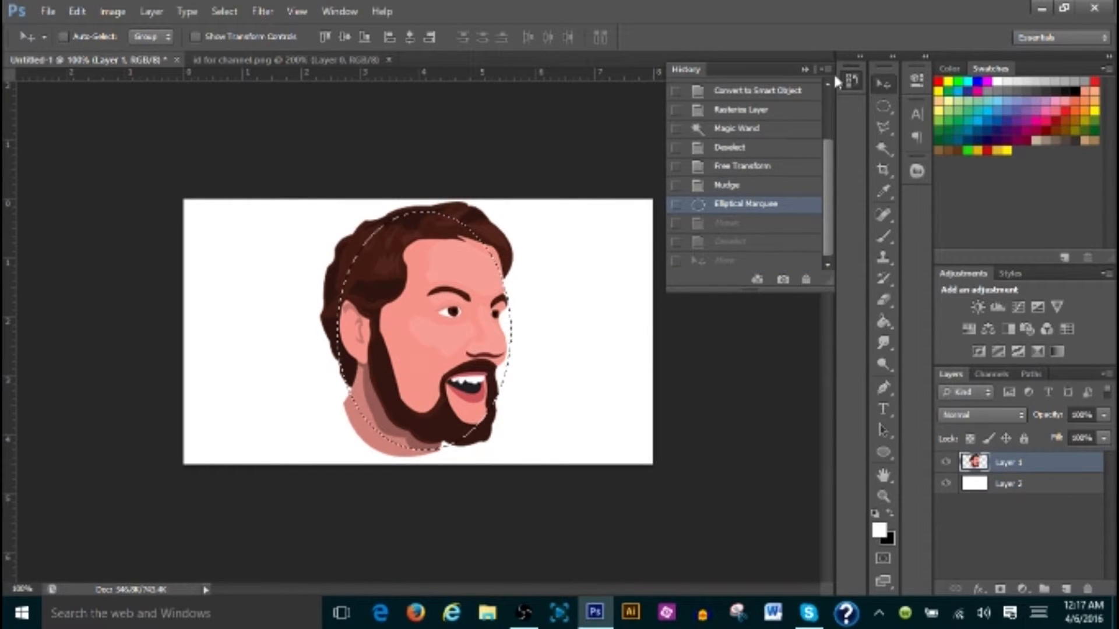
{"action": "left_click", "coordinate": [880, 105]}
{"action": "left_click", "coordinate": [805, 70]}
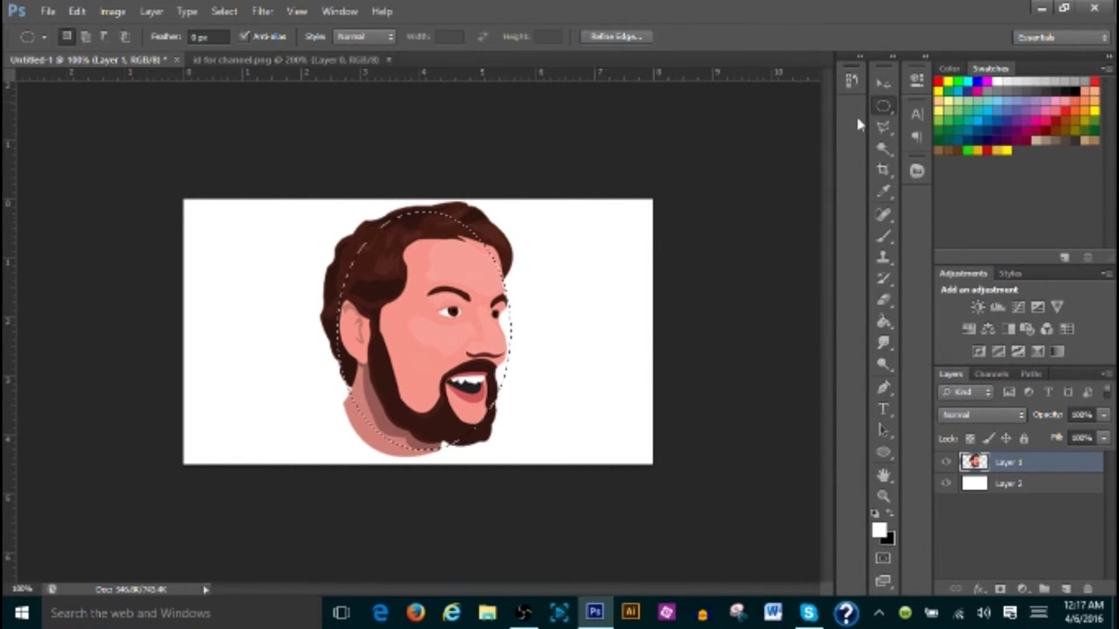
{"action": "left_click", "coordinate": [471, 284]}
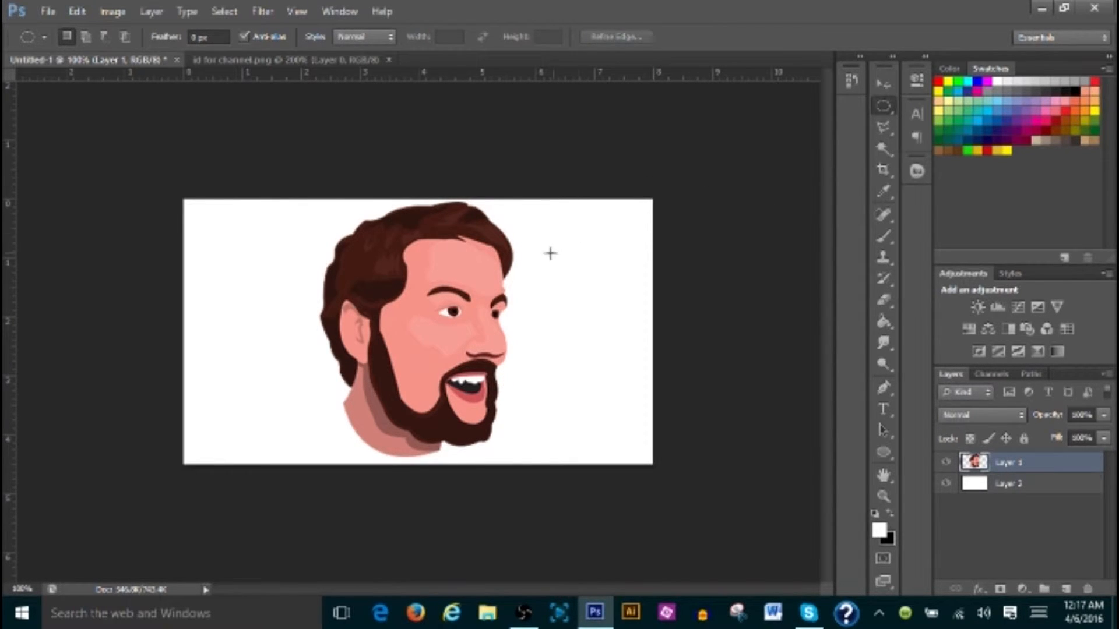
Turn off Contiguous for the Magic Wand and select the brown hair colour across the whole head layer
{"action": "left_click", "coordinate": [884, 148]}
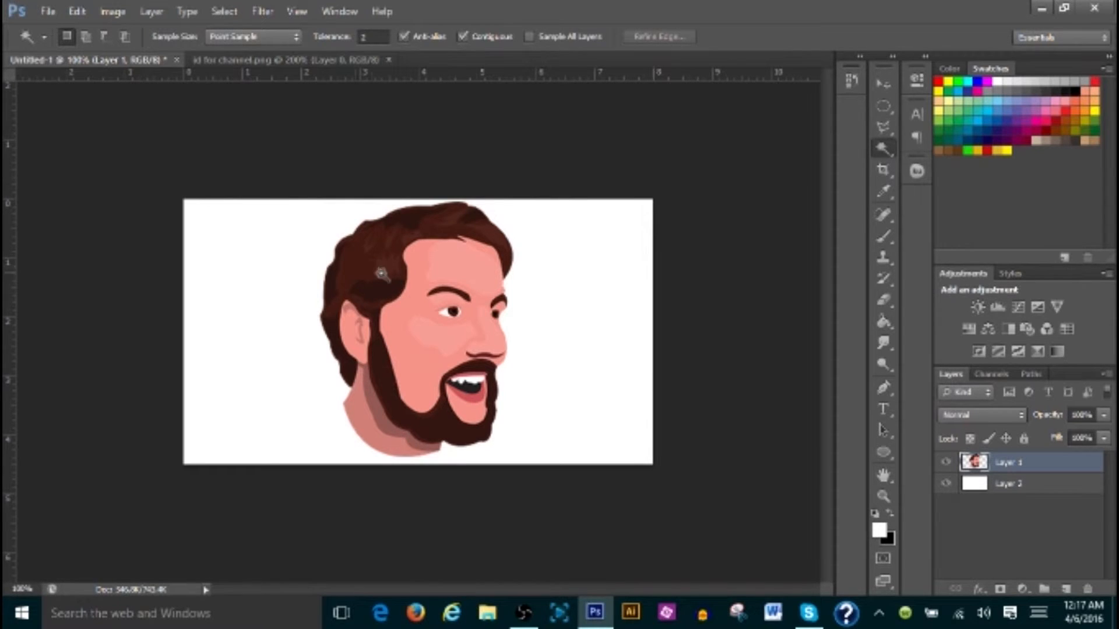
{"action": "left_click", "coordinate": [357, 273]}
{"action": "key", "text": "ctrl+d"}
{"action": "left_click", "coordinate": [464, 37]}
{"action": "left_click", "coordinate": [359, 269]}
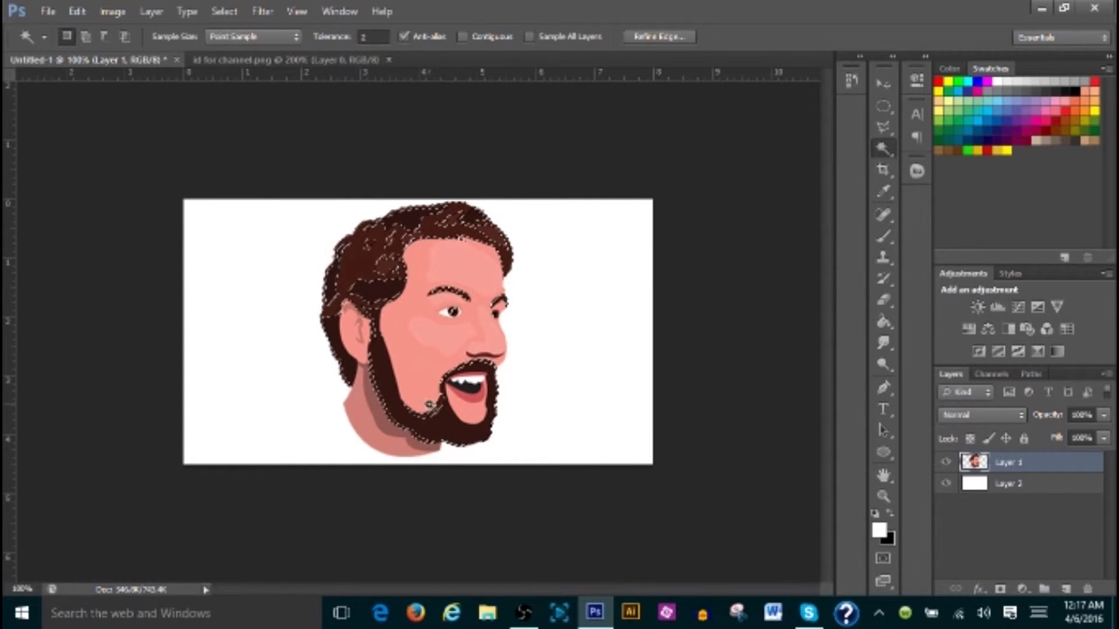
Set the Magic Wand tolerance to 100 and select the dark hair and beard areas of the head
{"action": "left_click", "coordinate": [369, 37]}
{"action": "type", "text": "100"}
{"action": "key", "text": "Return"}
{"action": "left_click", "coordinate": [369, 299]}
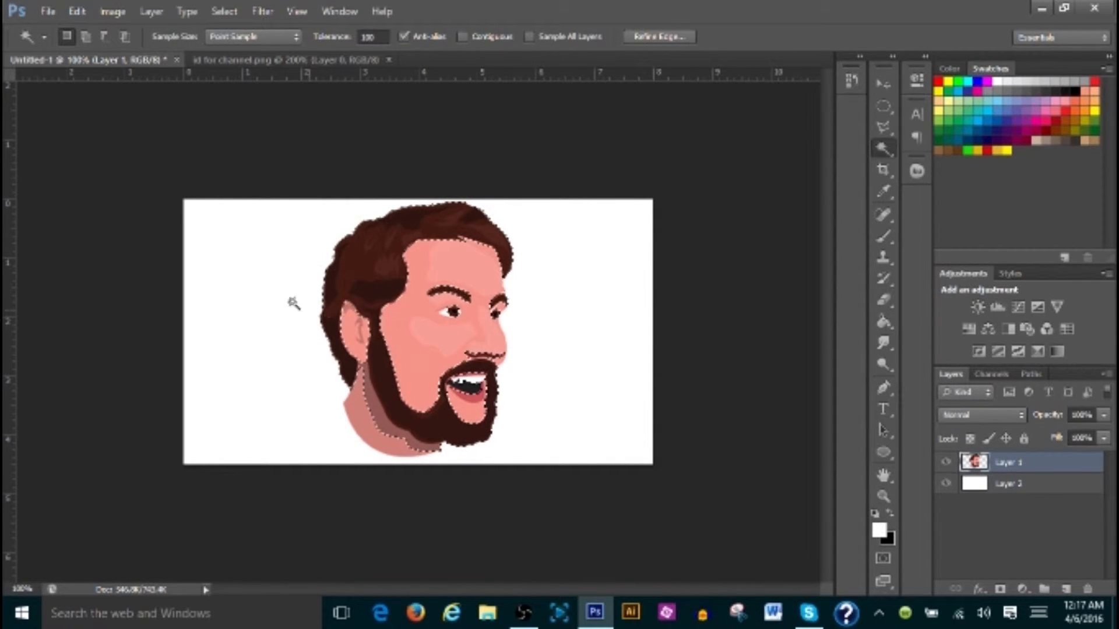
Set the Magic Wand tolerance to 5 and remove the hair and beard selection
{"action": "left_click", "coordinate": [385, 38]}
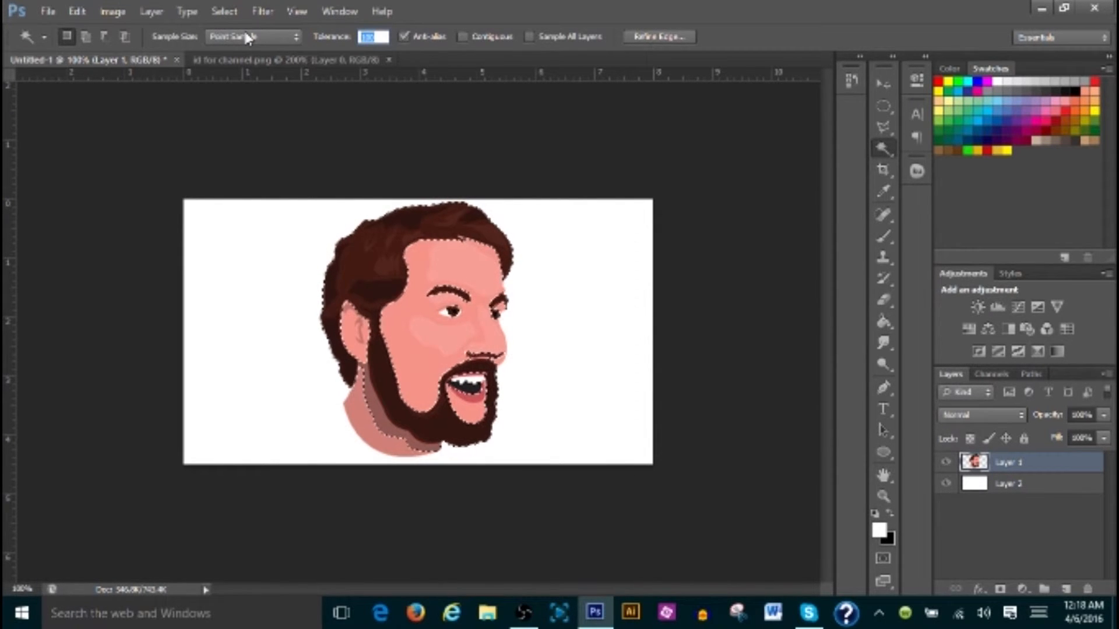
{"action": "type", "text": "5"}
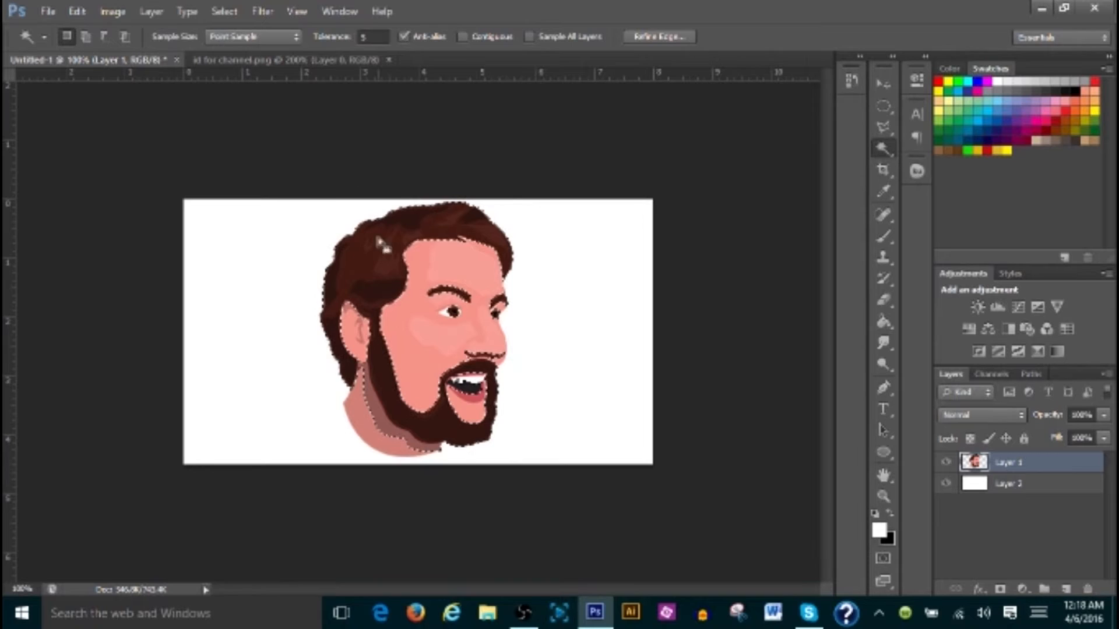
{"action": "key", "text": "ctrl+d"}
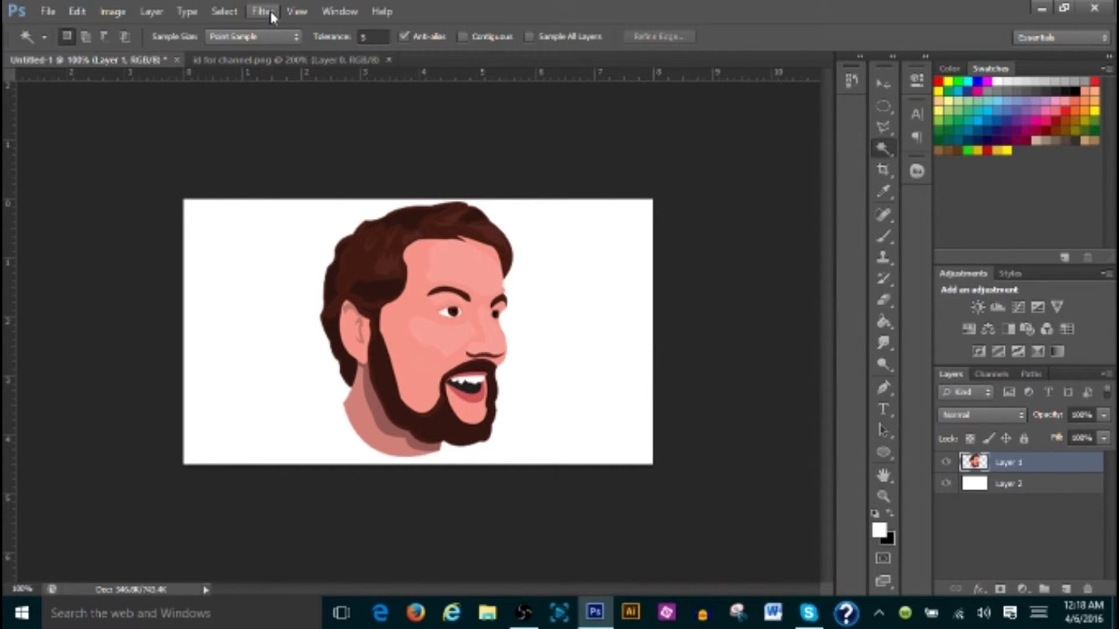
Add a drop shadow to the head layer and raise its opacity to 100%
{"action": "left_click", "coordinate": [884, 87]}
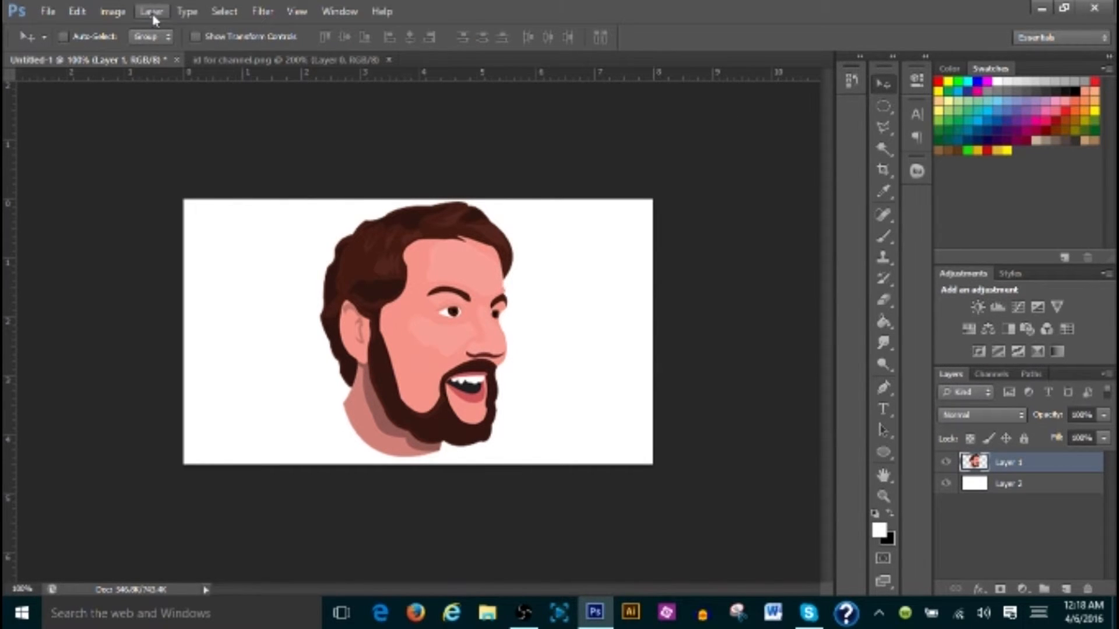
{"action": "left_click", "coordinate": [189, 12]}
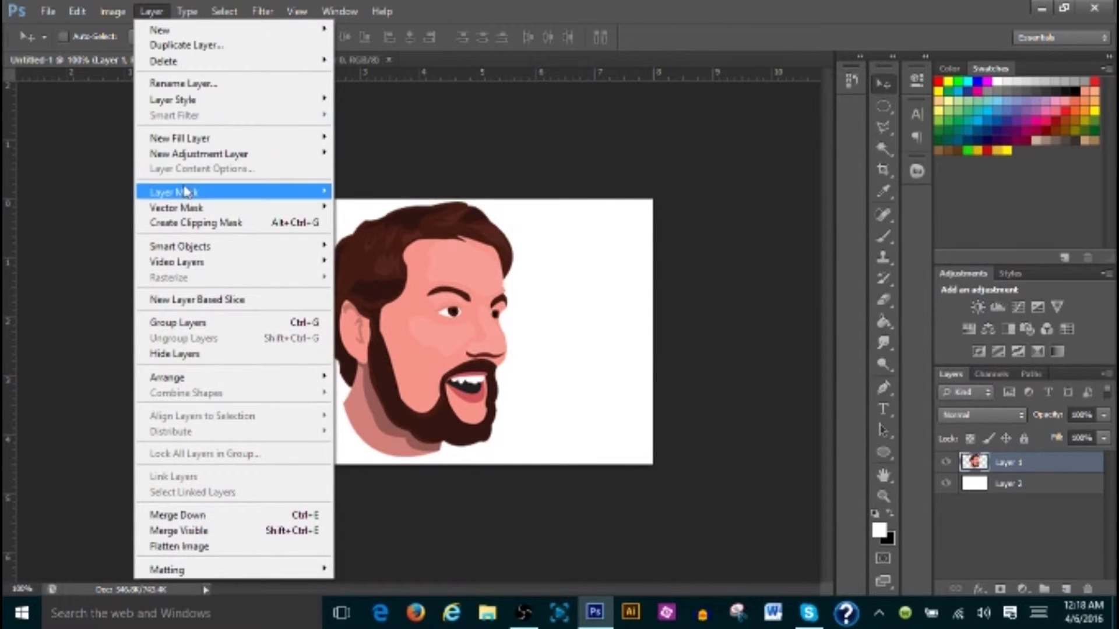
{"action": "mouse_move", "coordinate": [186, 101]}
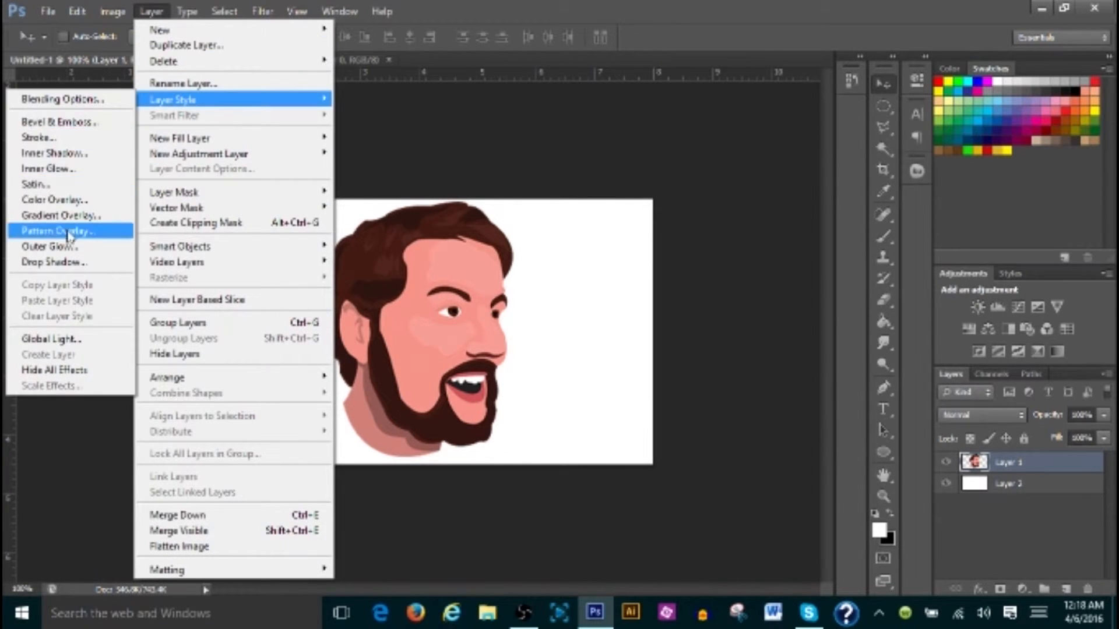
{"action": "left_click", "coordinate": [109, 262]}
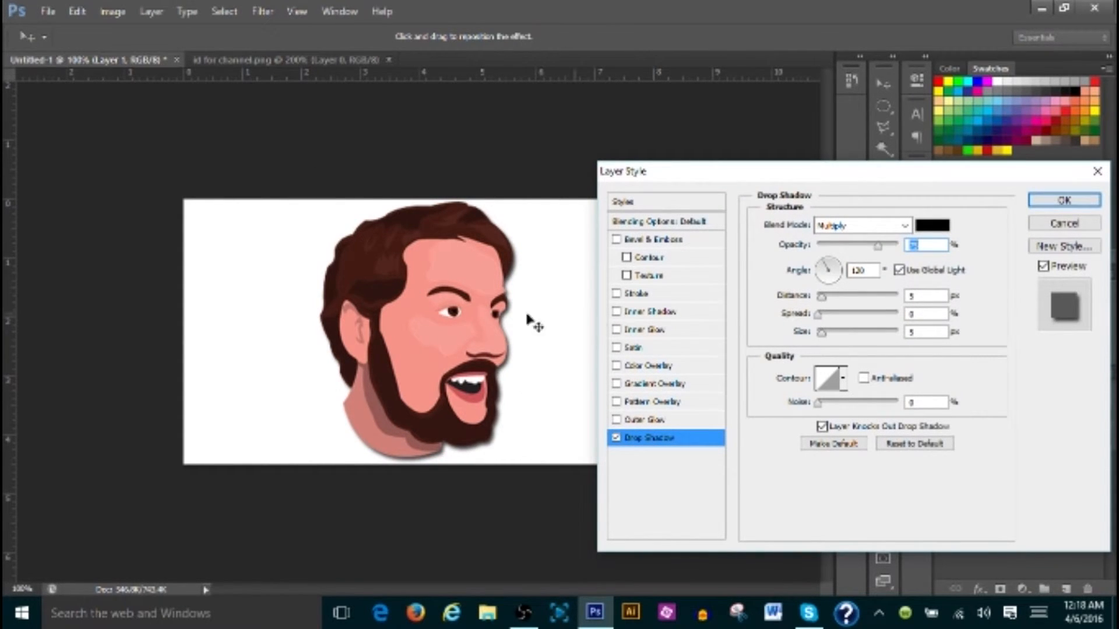
{"action": "left_click_drag", "start_coordinate": [856, 177], "coordinate": [866, 136]}
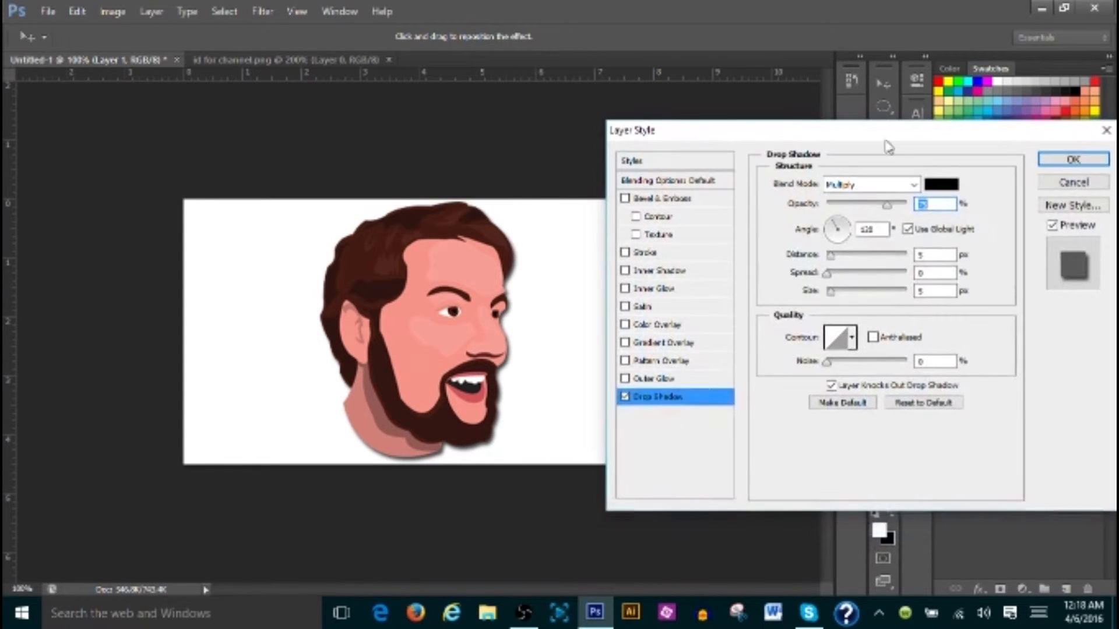
{"action": "left_click_drag", "start_coordinate": [886, 206], "coordinate": [959, 210]}
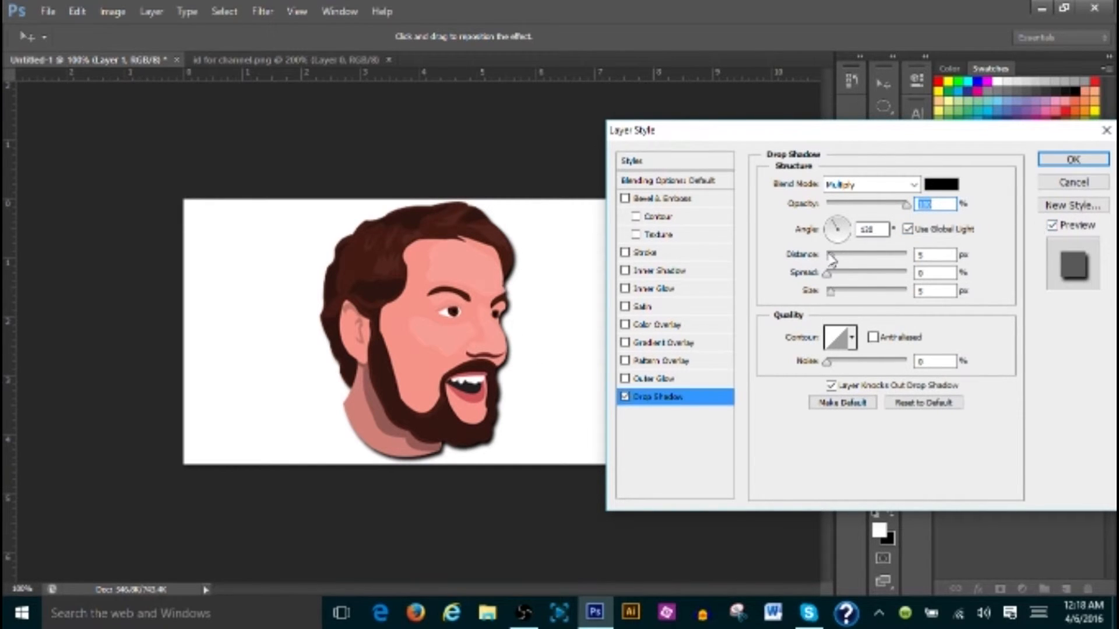
Set the drop shadow's distance to 0 px, spread to 100% and size to 5 px
{"action": "left_click_drag", "start_coordinate": [830, 261], "coordinate": [764, 257]}
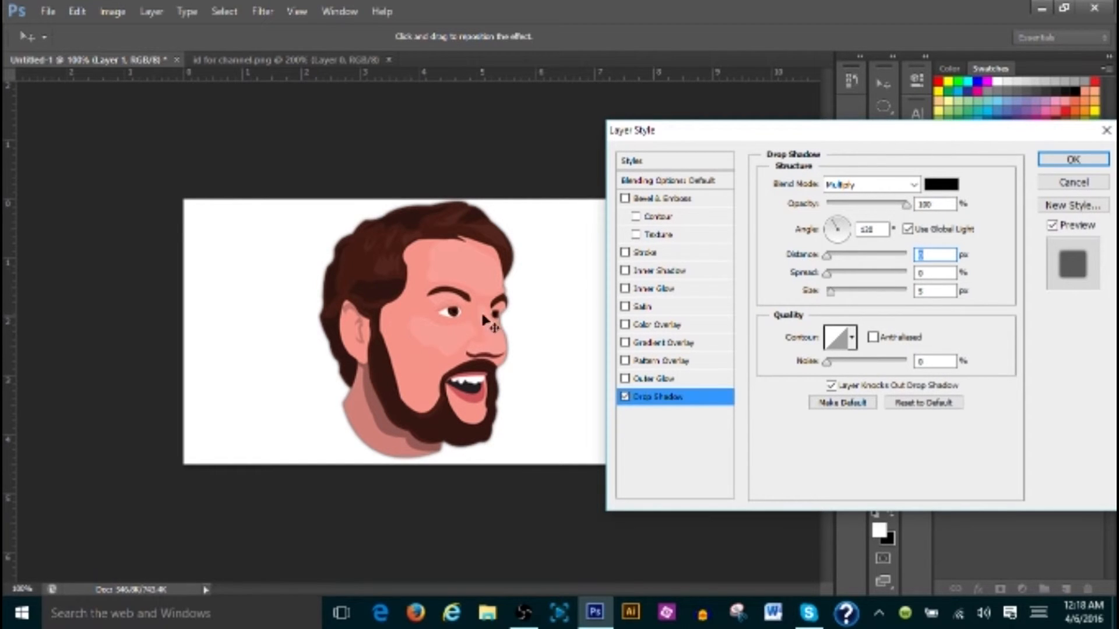
{"action": "left_click_drag", "start_coordinate": [827, 274], "coordinate": [908, 273]}
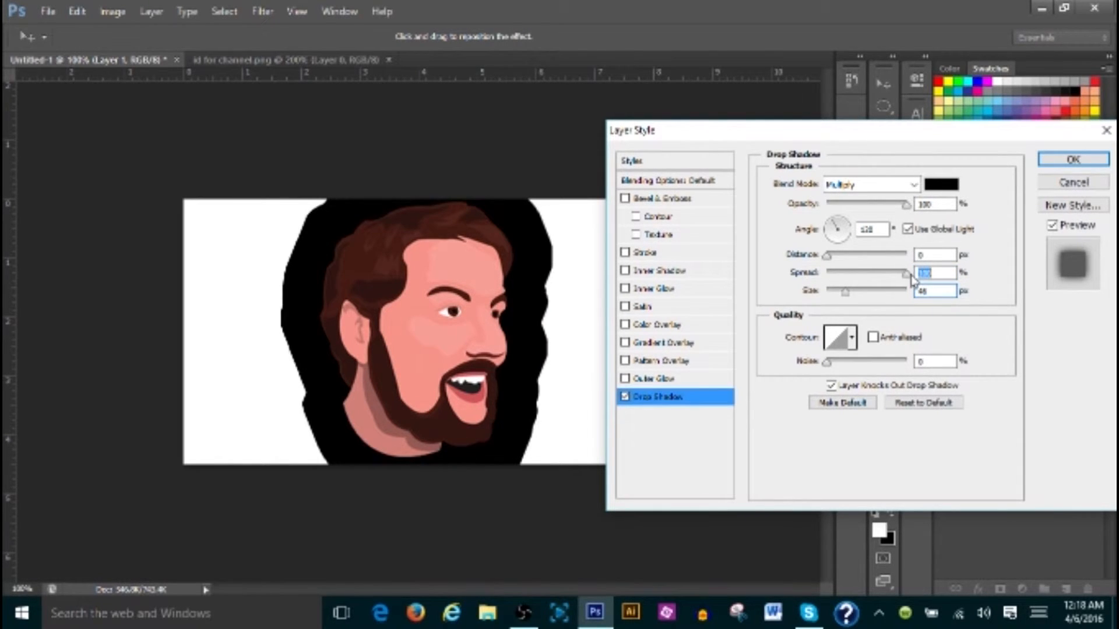
{"action": "left_click_drag", "start_coordinate": [840, 298], "coordinate": [832, 298]}
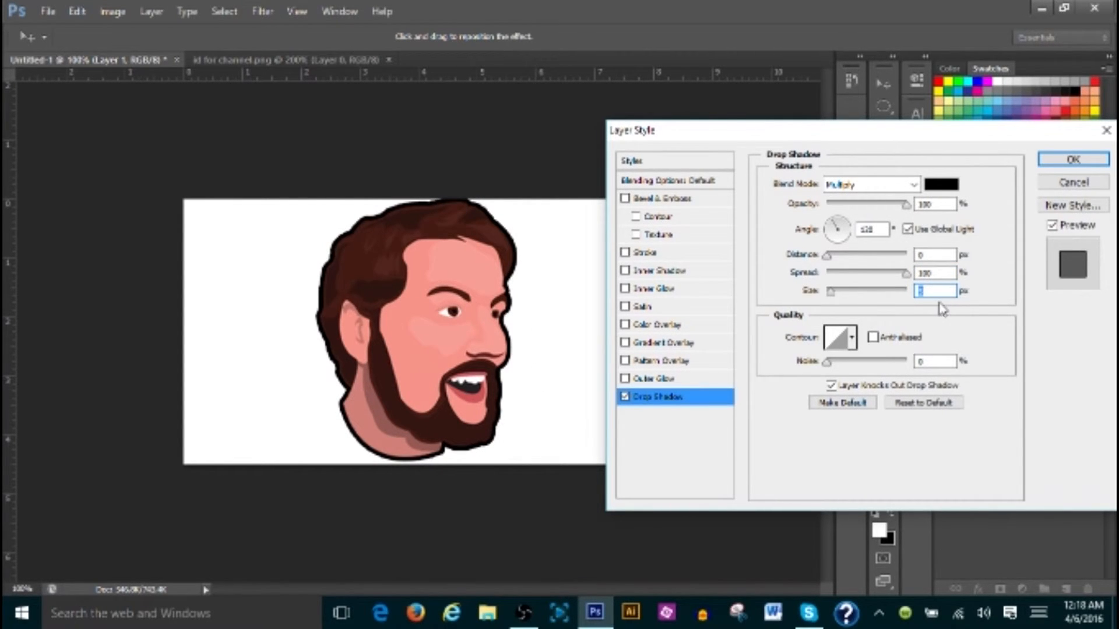
Change the drop shadow's angle to 168° and its distance to 7 px
{"action": "left_click_drag", "start_coordinate": [837, 229], "coordinate": [833, 255]}
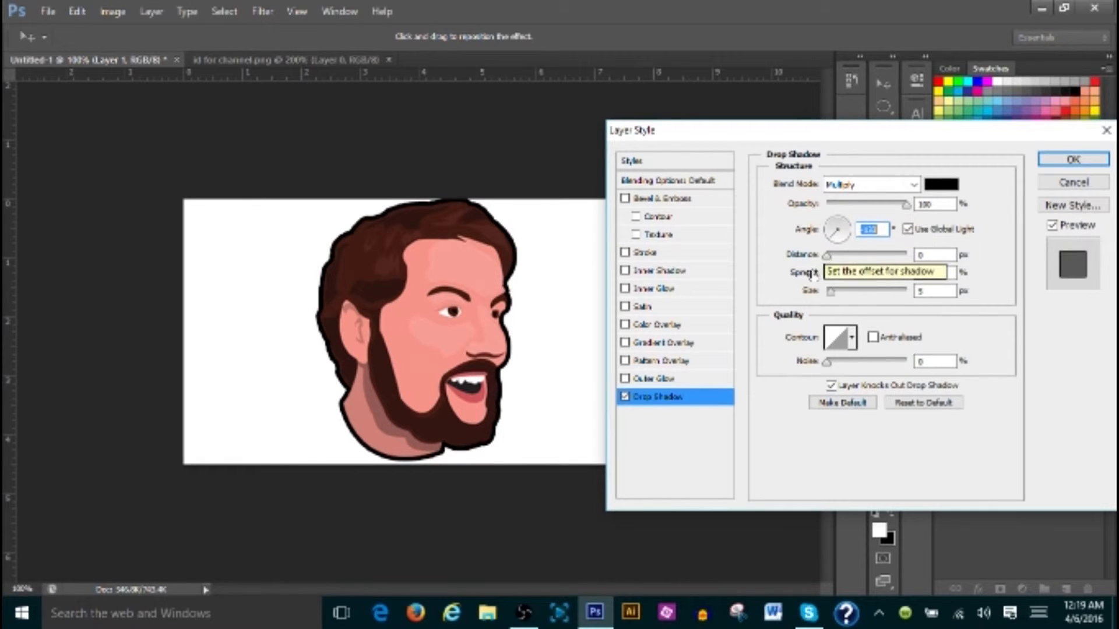
{"action": "left_click_drag", "start_coordinate": [826, 255], "coordinate": [834, 234]}
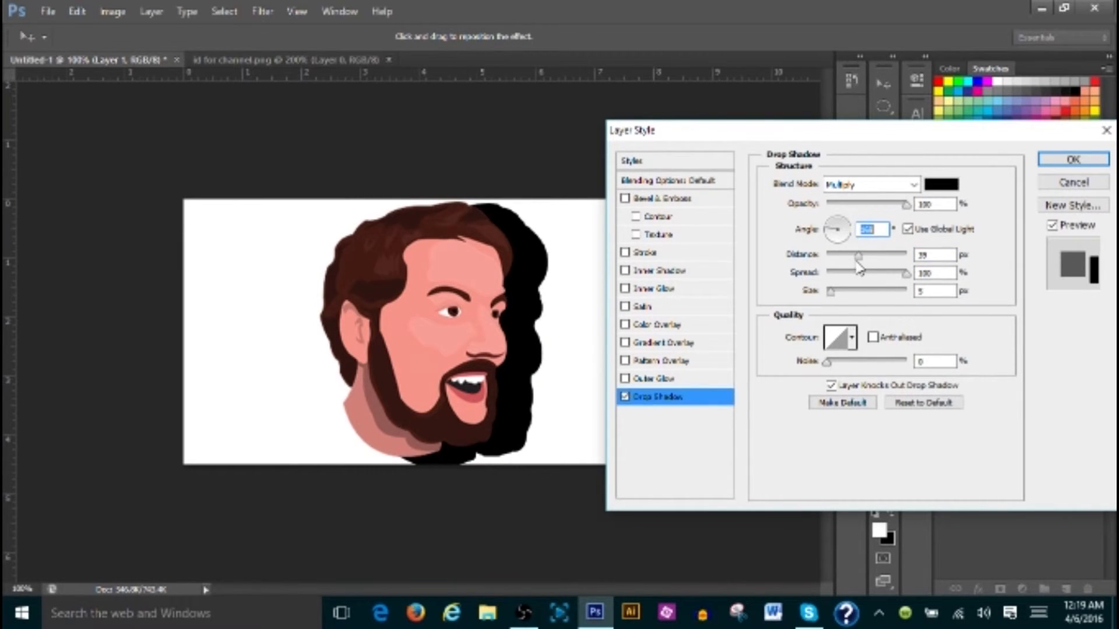
{"action": "left_click_drag", "start_coordinate": [863, 263], "coordinate": [834, 262]}
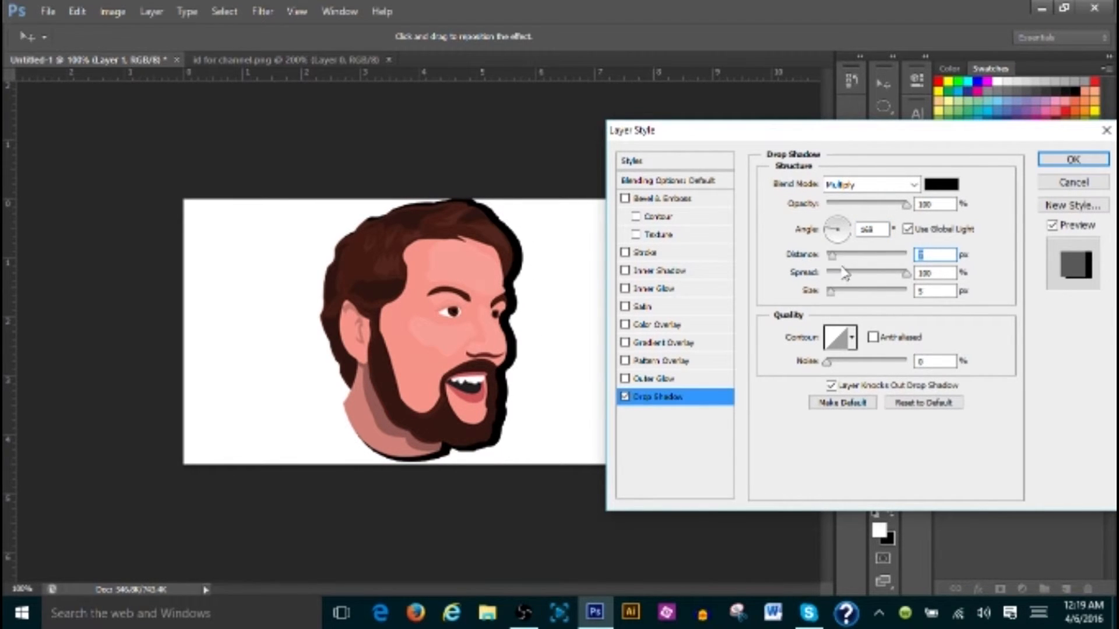
Try a black outer glow in place of the drop shadow, and cancel the layer style changes
{"action": "left_click", "coordinate": [625, 396]}
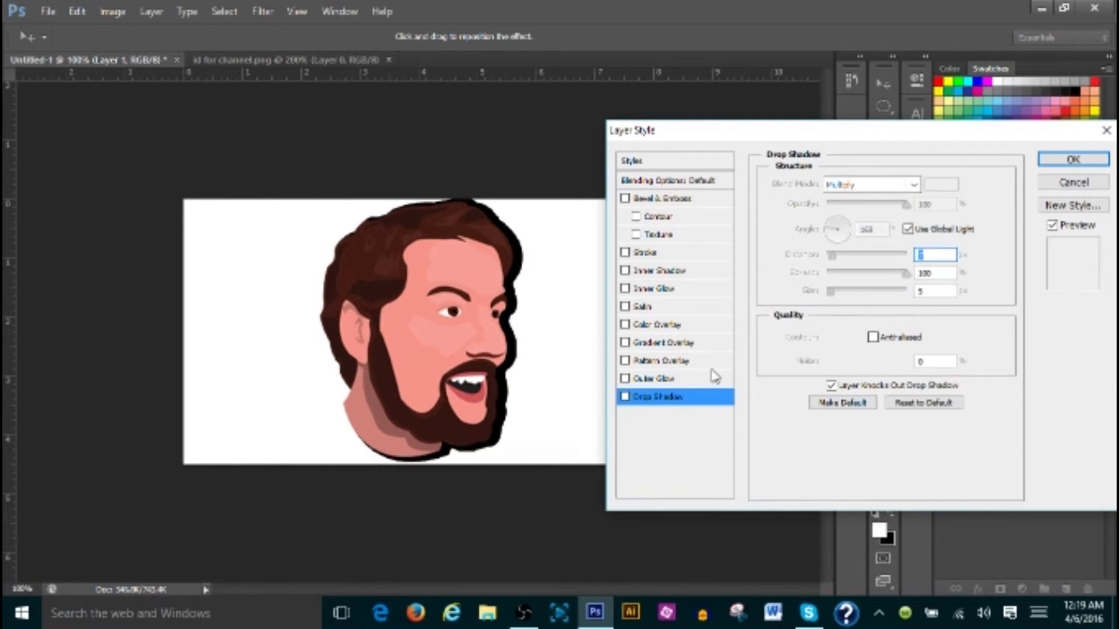
{"action": "left_click", "coordinate": [625, 378]}
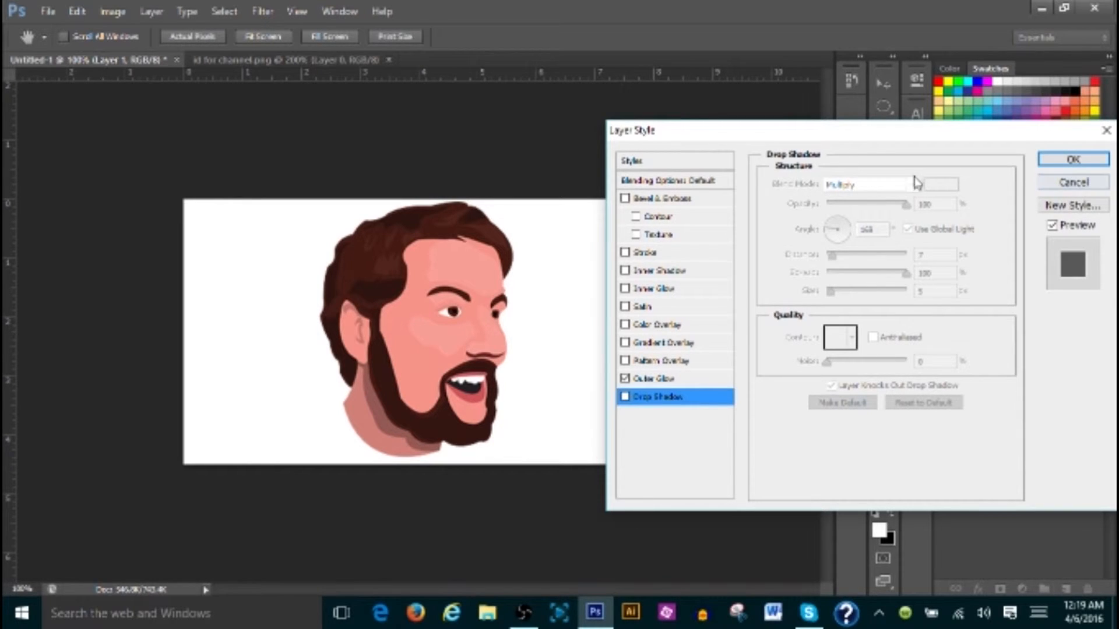
{"action": "left_click", "coordinate": [641, 380]}
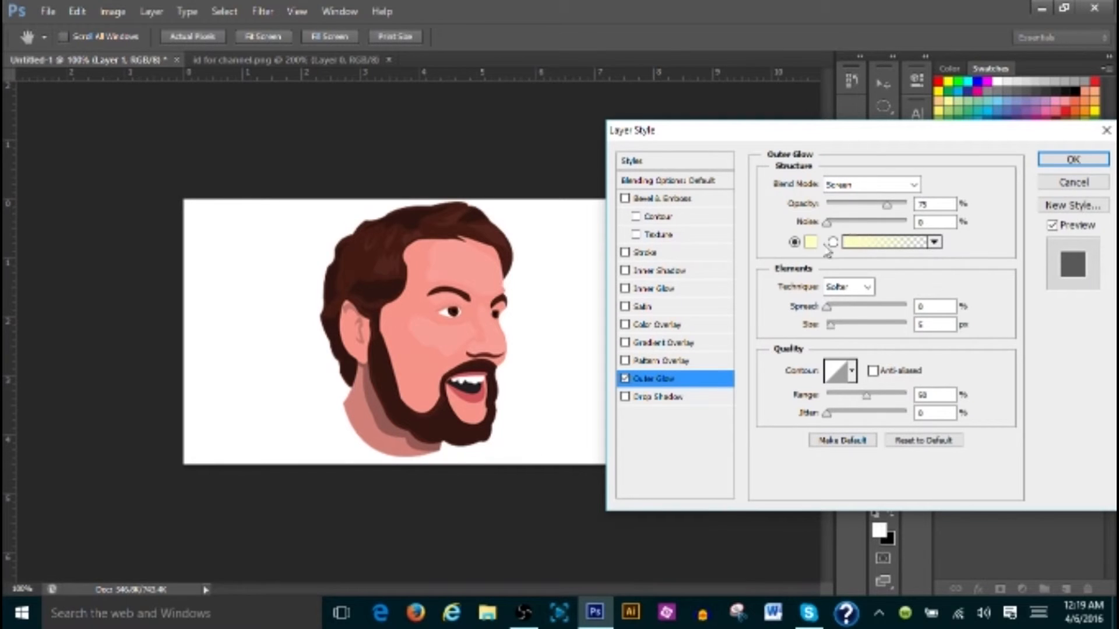
{"action": "left_click", "coordinate": [812, 244]}
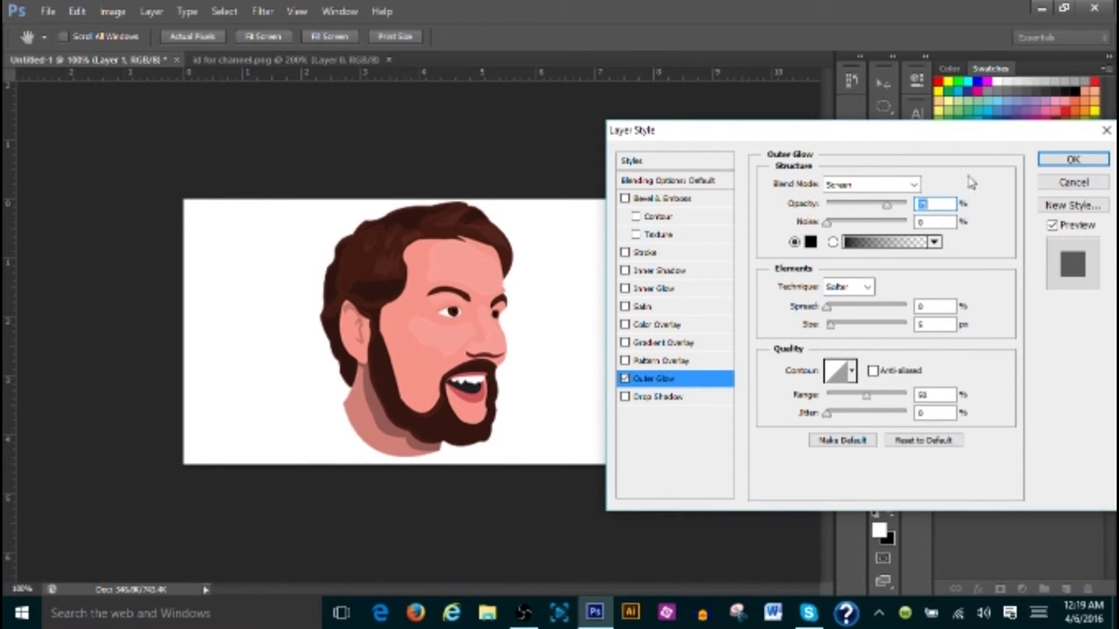
{"action": "left_click", "coordinate": [1079, 184]}
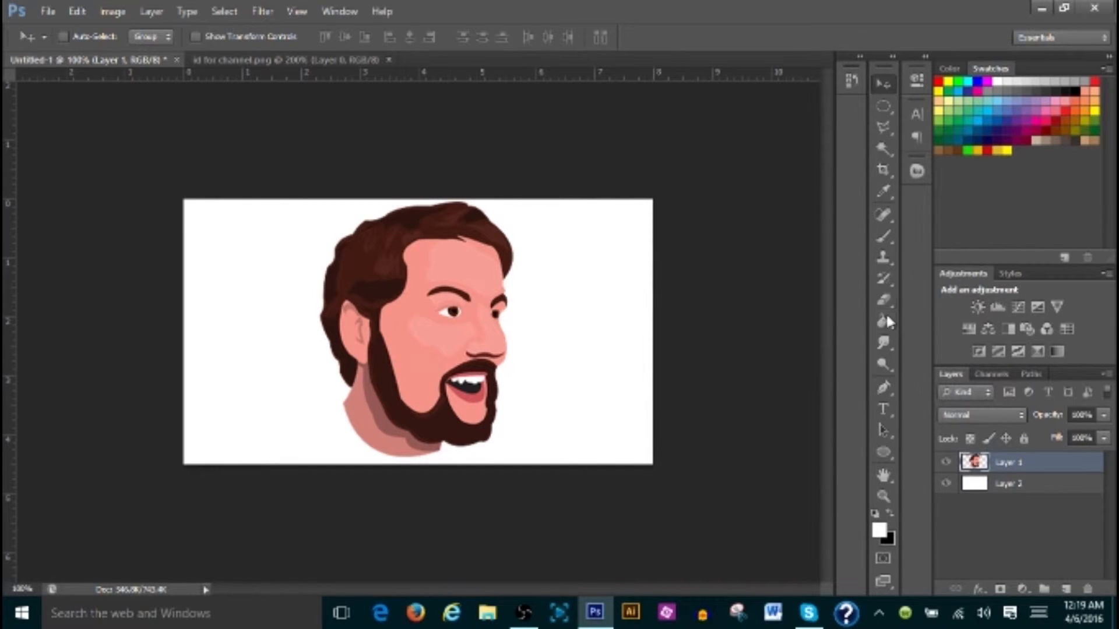
Reset the colours to default and fill the white background on Layer 2 with black using the Paint Bucket
{"action": "left_click", "coordinate": [884, 319]}
{"action": "left_click", "coordinate": [875, 513]}
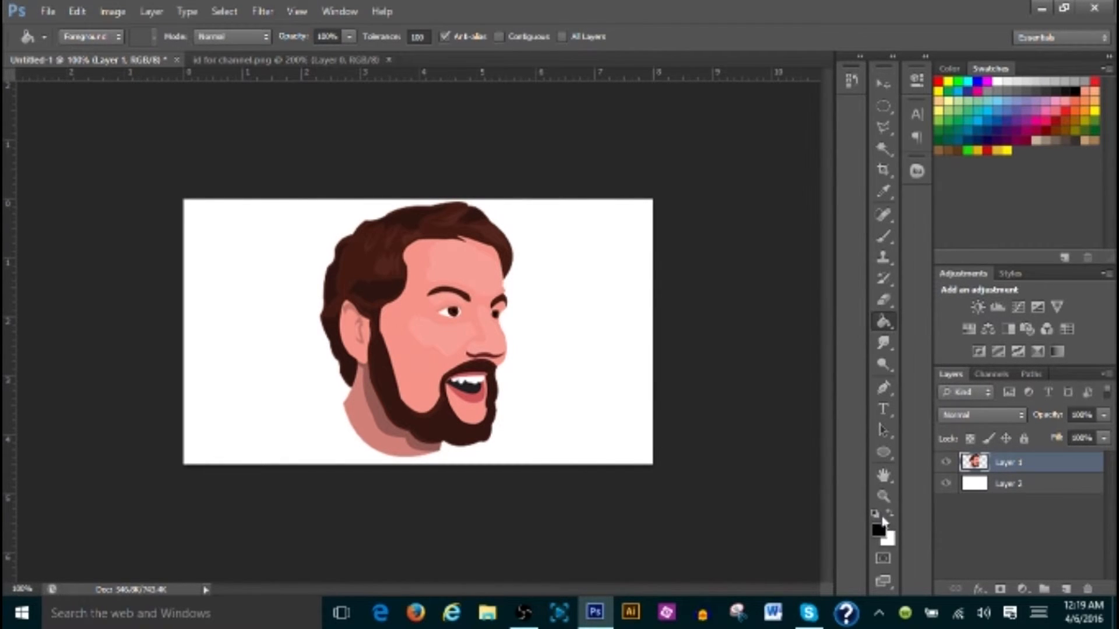
{"action": "left_click", "coordinate": [1006, 485]}
{"action": "left_click", "coordinate": [564, 325]}
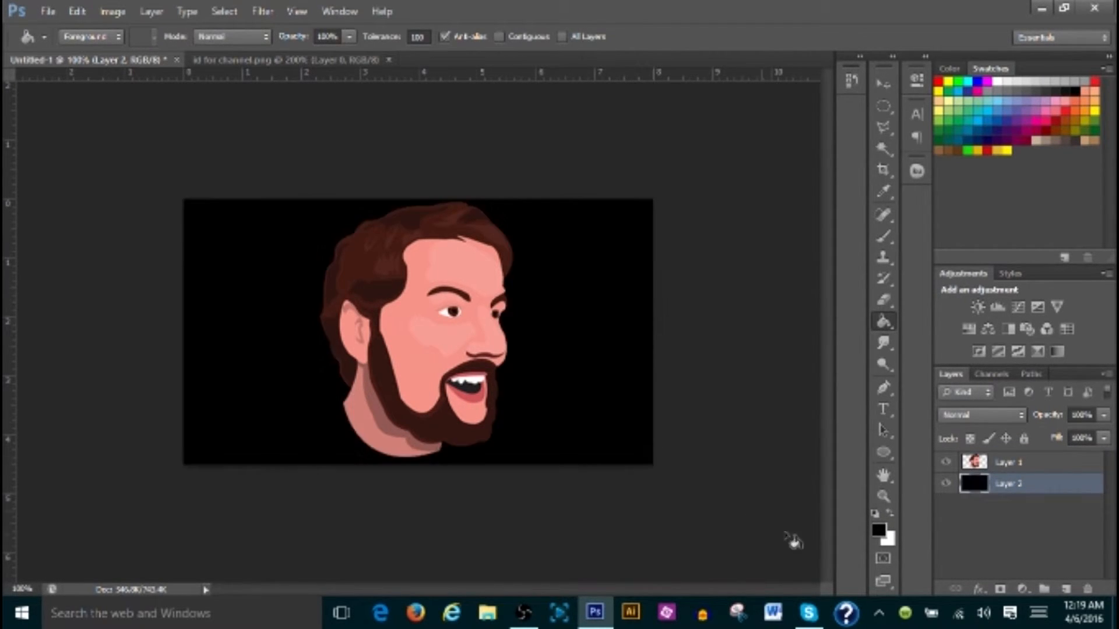
Add an outer glow to the head layer with a size of 62 px and 100% opacity
{"action": "left_click", "coordinate": [1008, 462]}
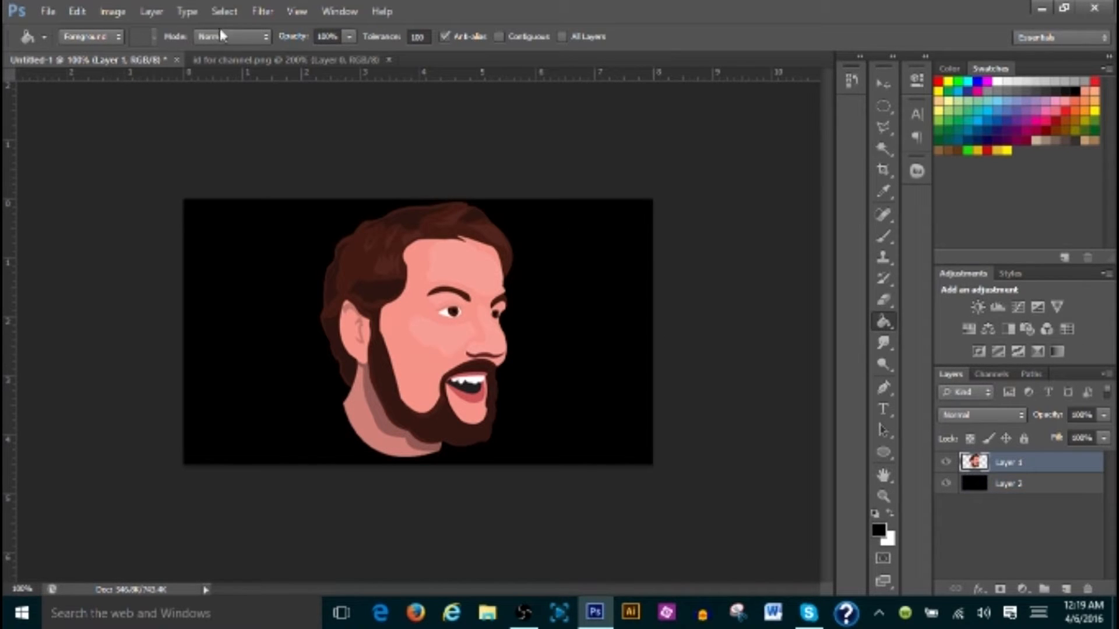
{"action": "left_click", "coordinate": [151, 11]}
{"action": "mouse_move", "coordinate": [186, 105]}
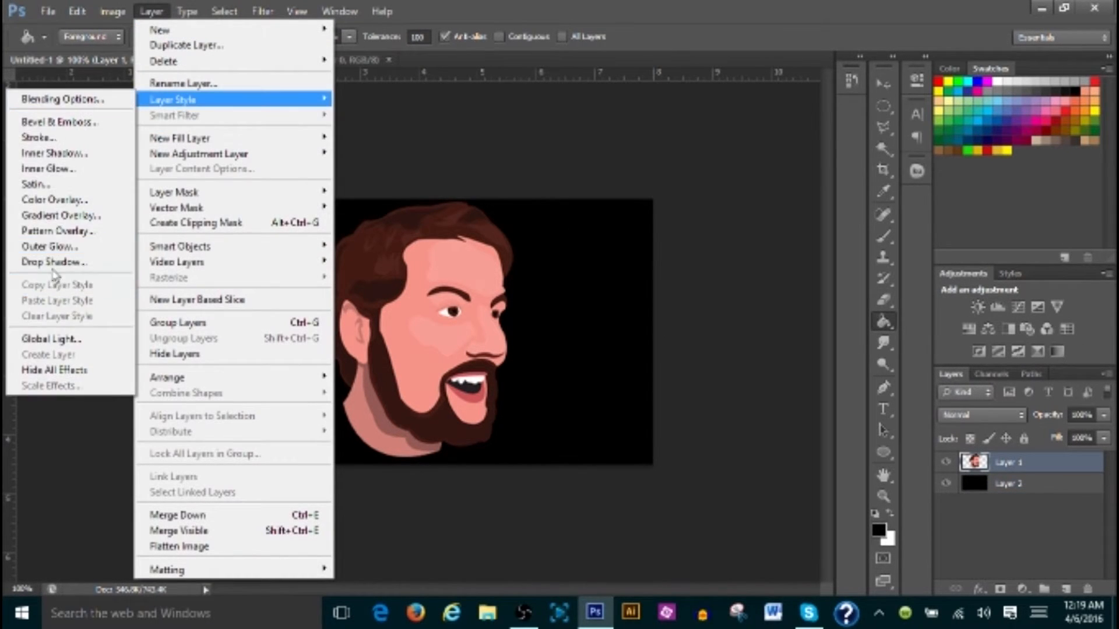
{"action": "left_click", "coordinate": [58, 246]}
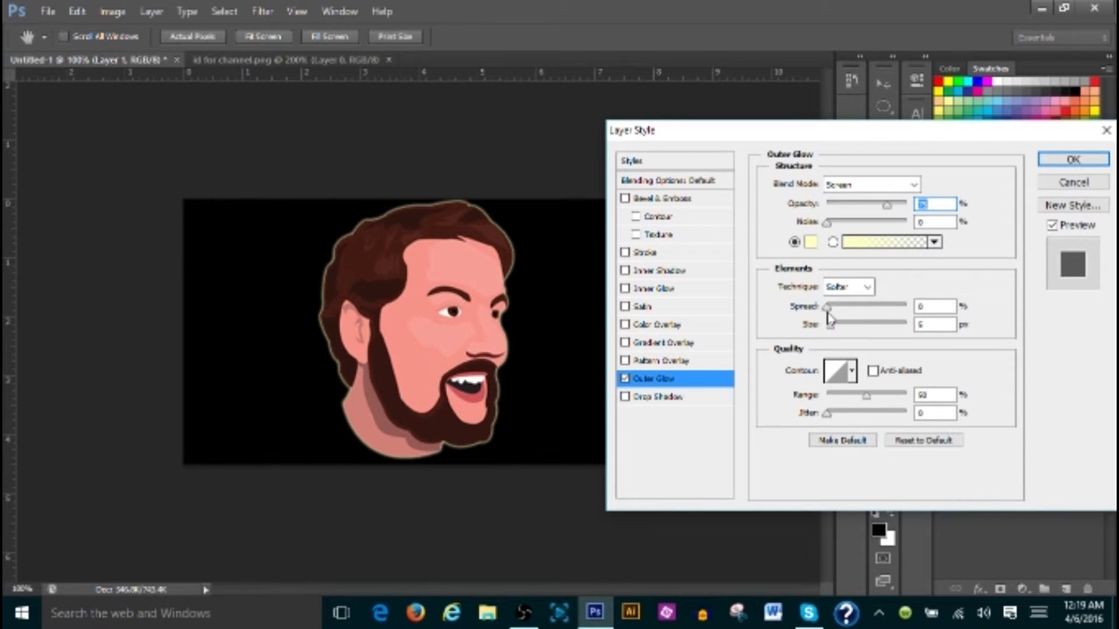
{"action": "left_click_drag", "start_coordinate": [831, 330], "coordinate": [809, 317]}
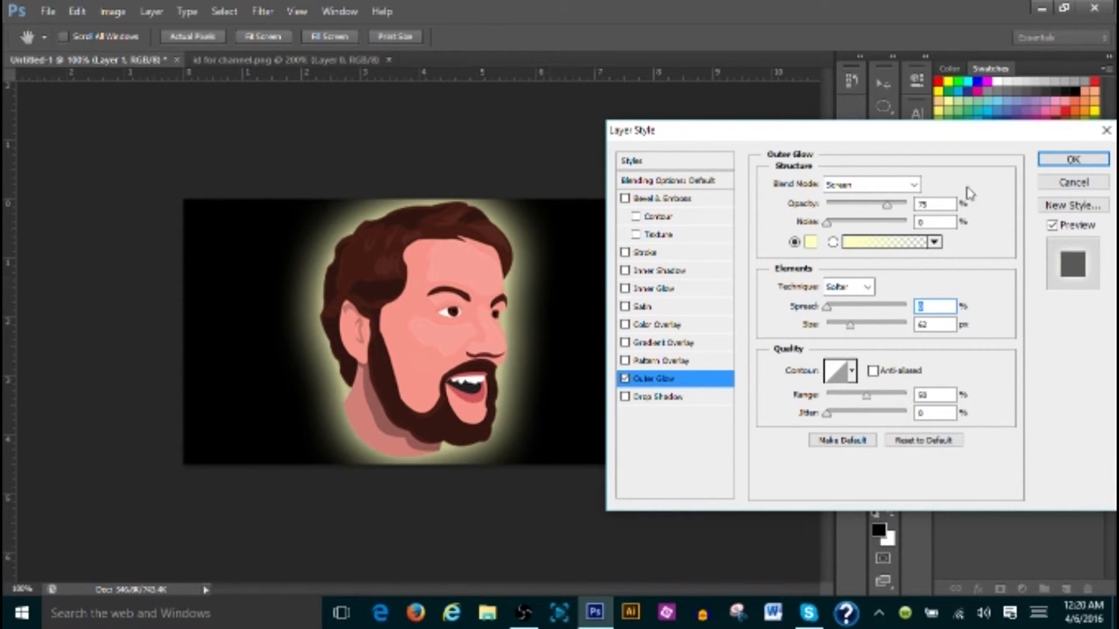
{"action": "left_click_drag", "start_coordinate": [886, 208], "coordinate": [940, 217]}
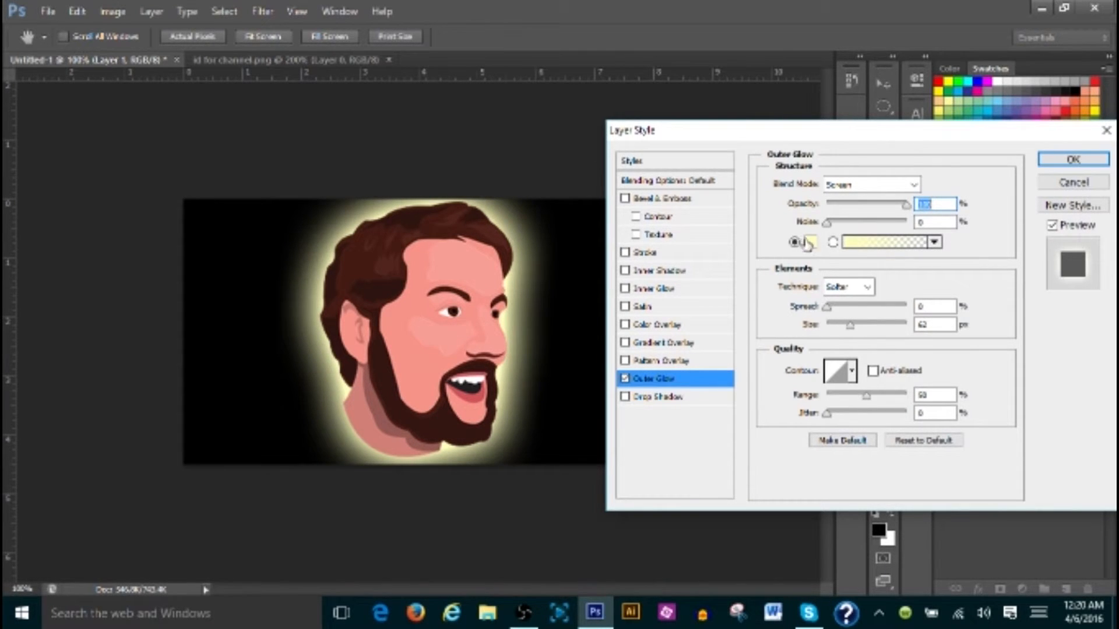
Try outer glow noise up to 100%, reduce it to 12%, and cancel the layer style
{"action": "left_click_drag", "start_coordinate": [830, 225], "coordinate": [852, 229]}
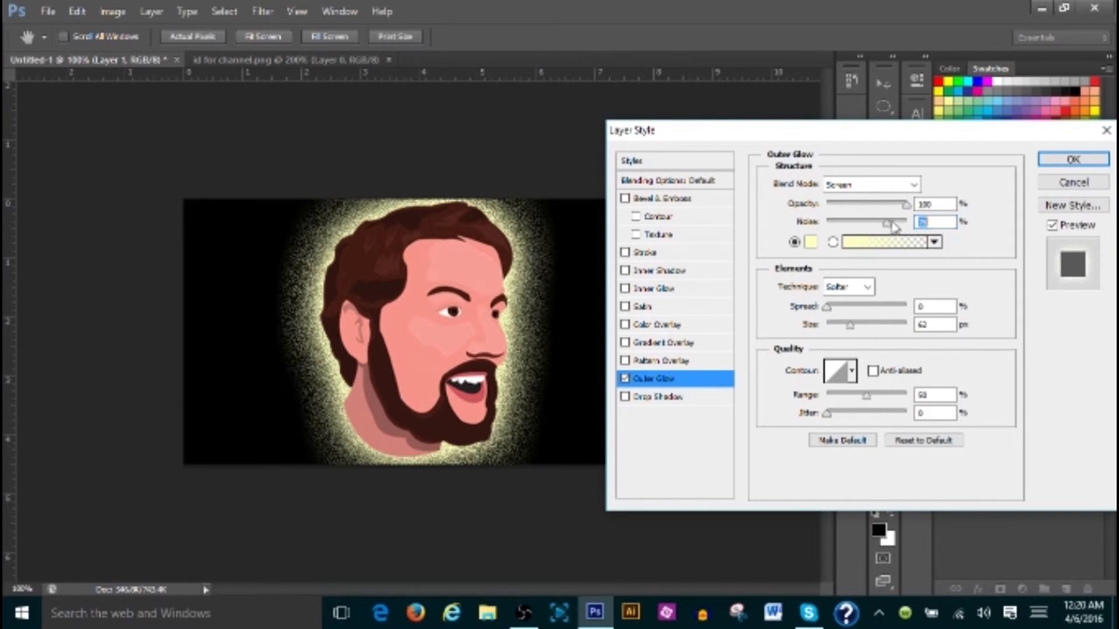
{"action": "left_click_drag", "start_coordinate": [851, 227], "coordinate": [905, 223]}
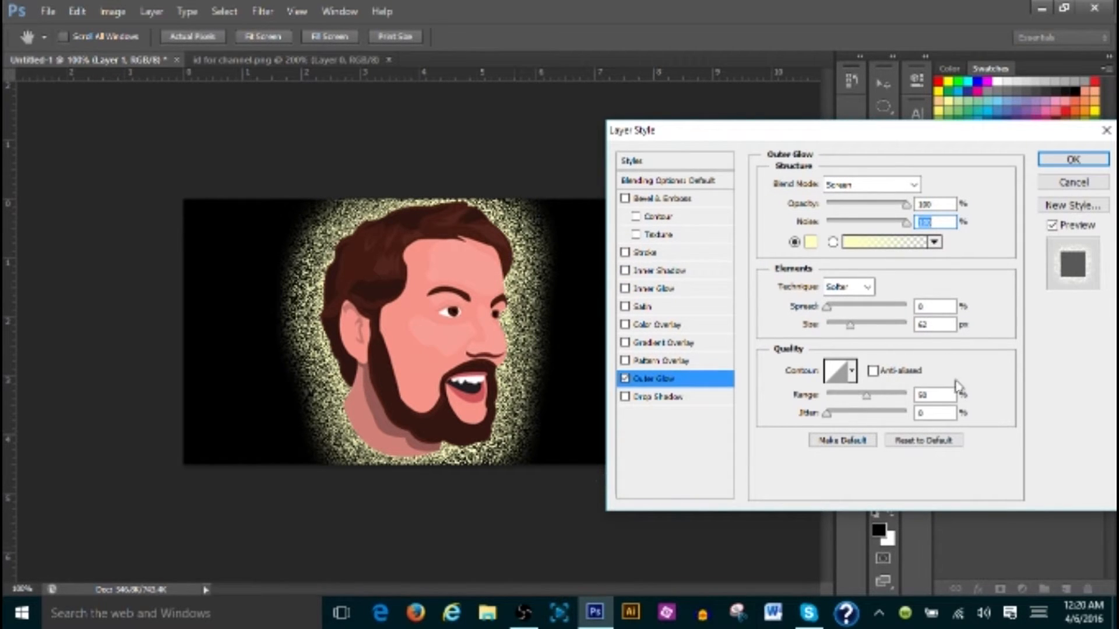
{"action": "left_click_drag", "start_coordinate": [907, 224], "coordinate": [840, 228]}
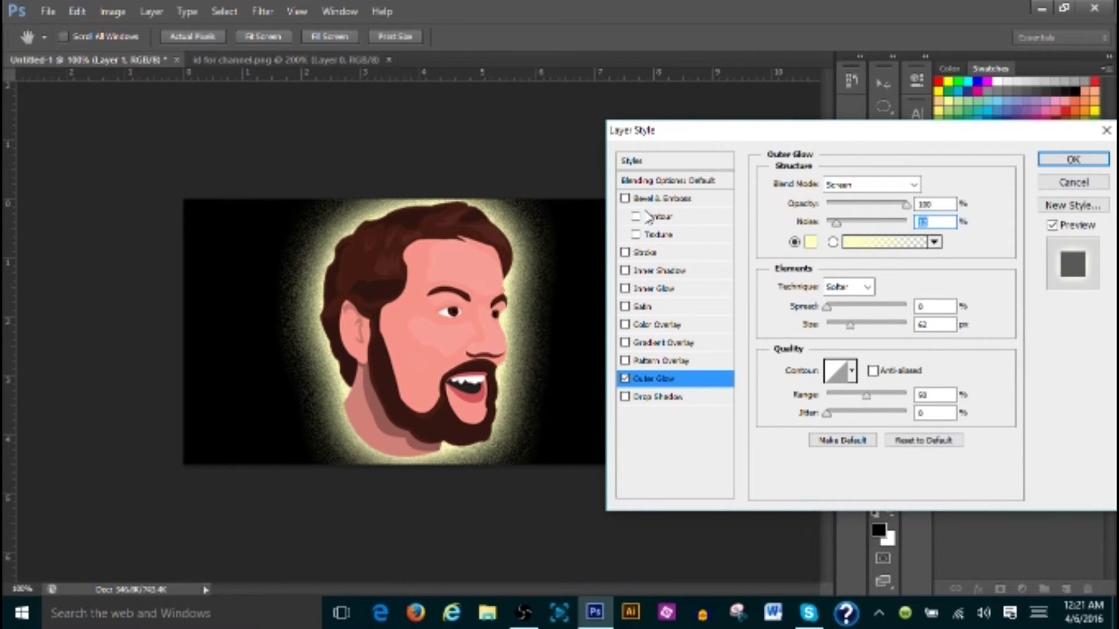
{"action": "left_click_drag", "start_coordinate": [889, 139], "coordinate": [653, 112]}
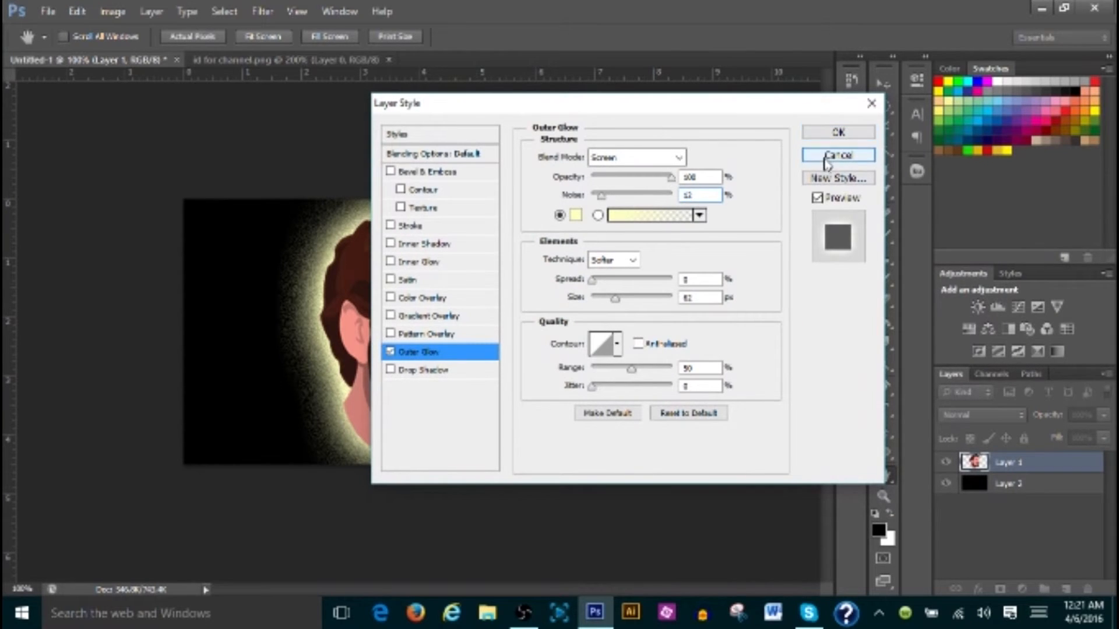
{"action": "left_click", "coordinate": [838, 155]}
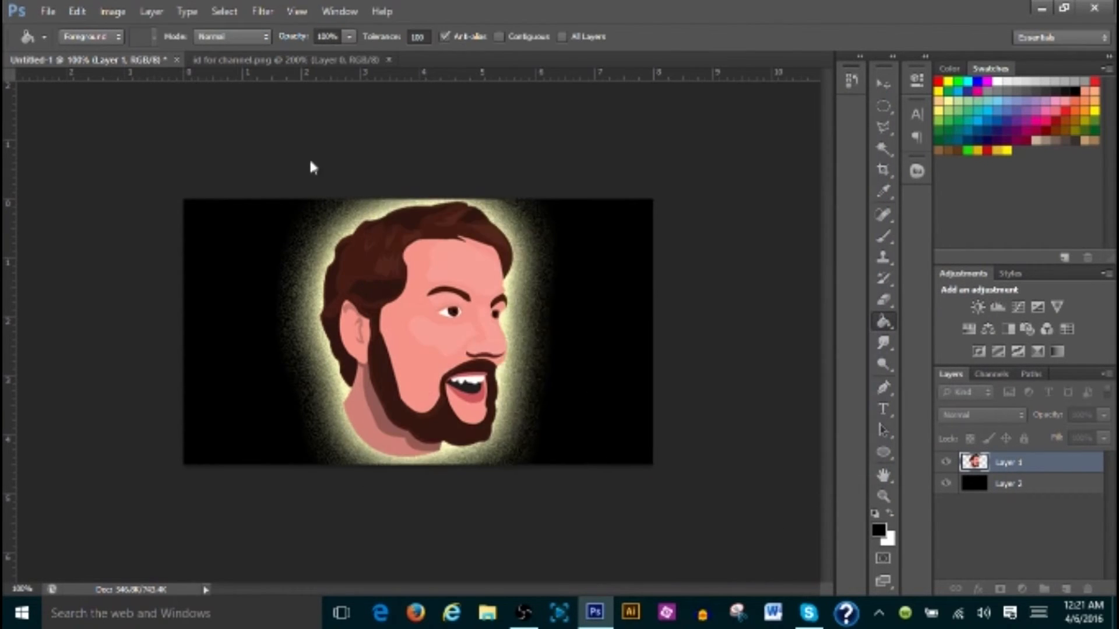
Try the Angled Strokes, Spatter, Ink Outlines and Sprayed Strokes filters on the head in the Filter Gallery, and cancel
{"action": "left_click", "coordinate": [261, 12]}
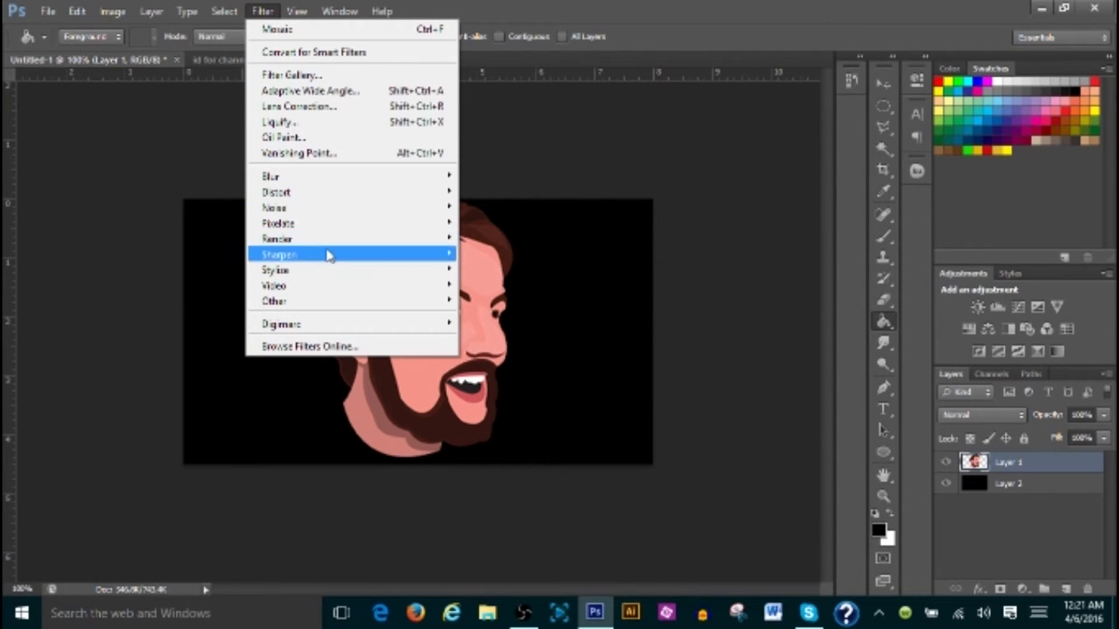
{"action": "mouse_move", "coordinate": [328, 210]}
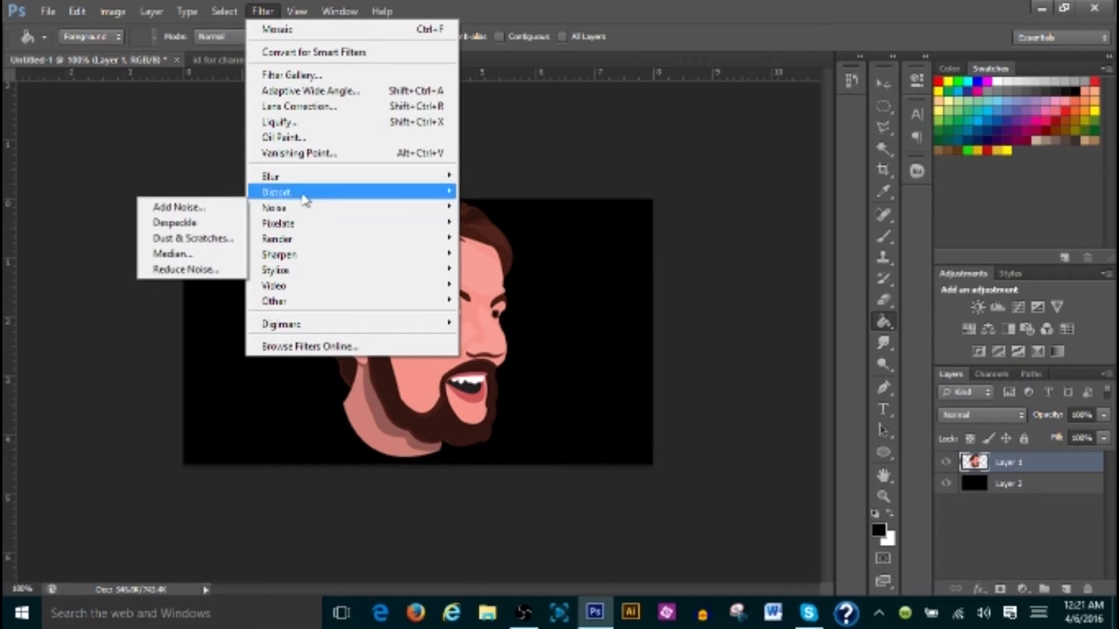
{"action": "mouse_move", "coordinate": [300, 178]}
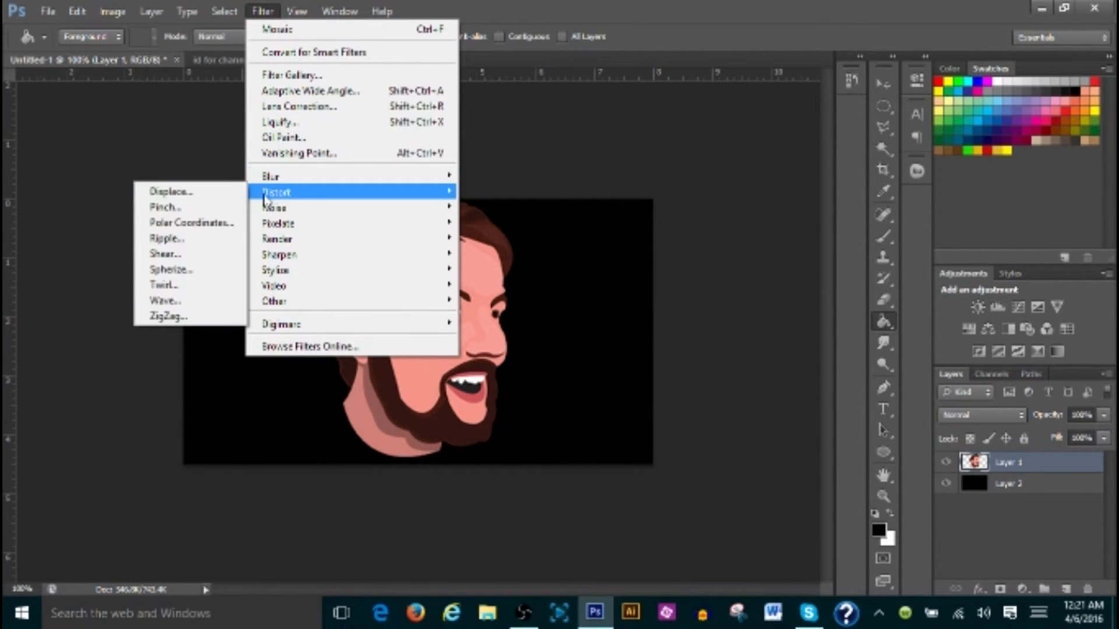
{"action": "mouse_move", "coordinate": [291, 211]}
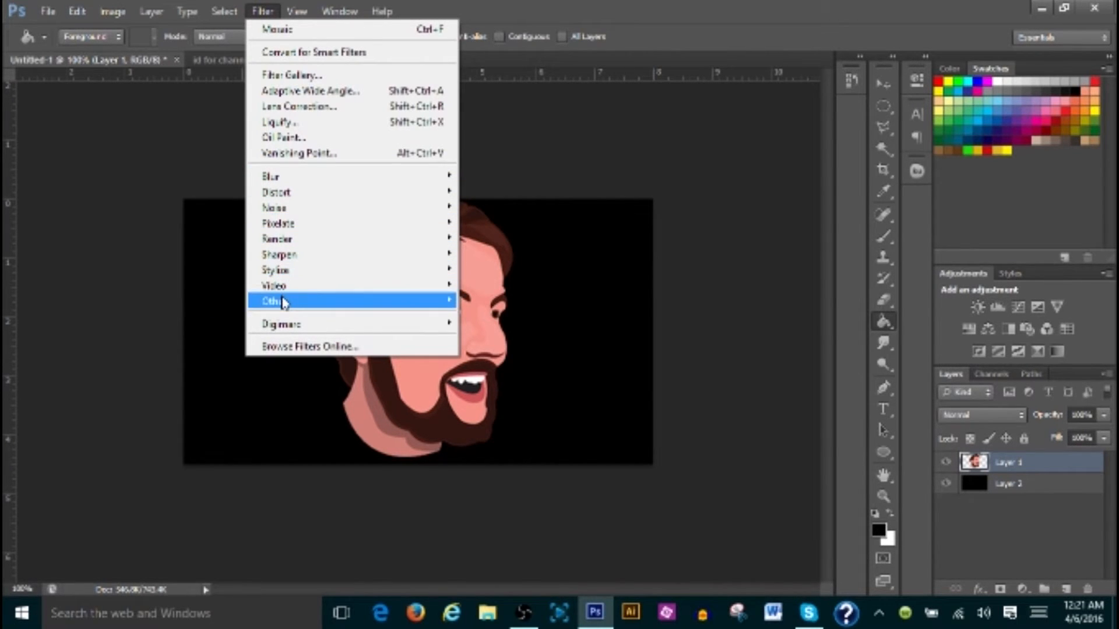
{"action": "mouse_move", "coordinate": [284, 302]}
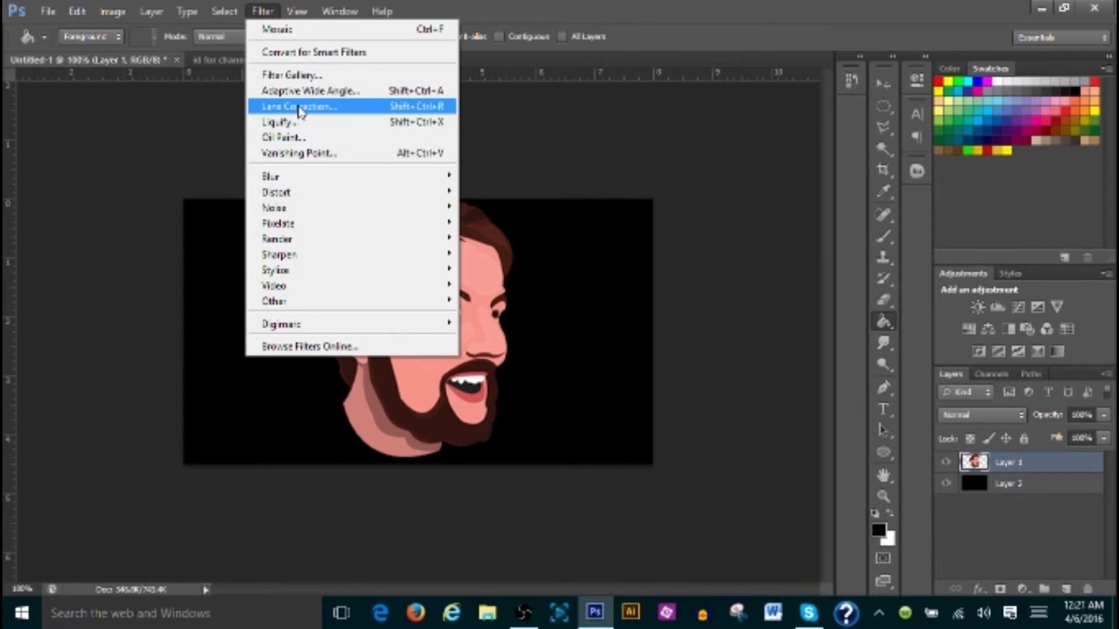
{"action": "left_click", "coordinate": [306, 75]}
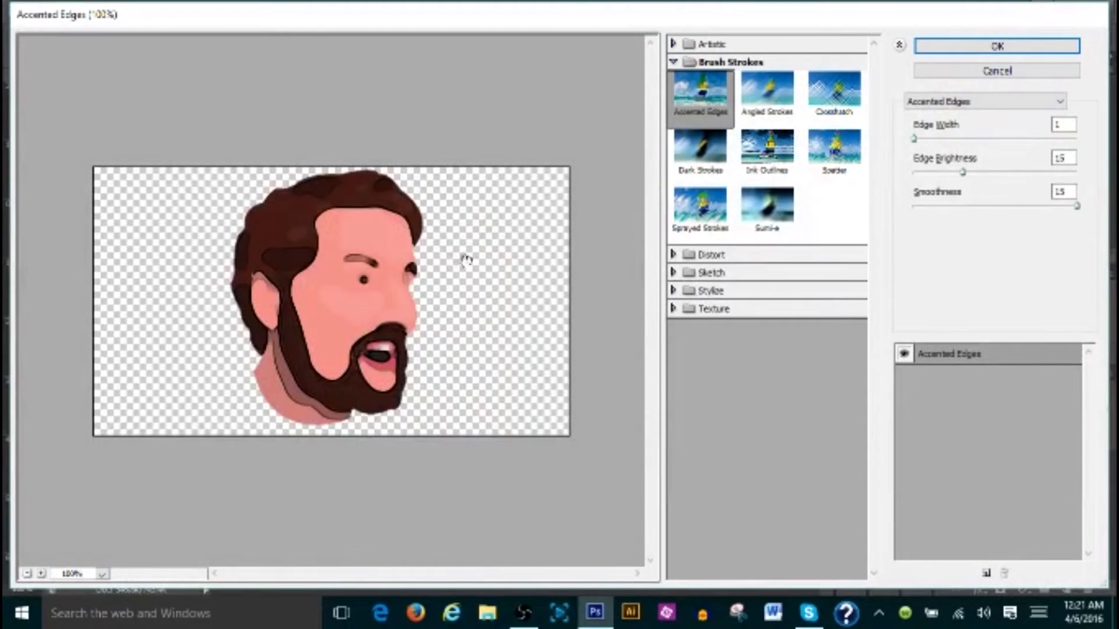
{"action": "left_click", "coordinate": [767, 90]}
{"action": "left_click", "coordinate": [834, 147]}
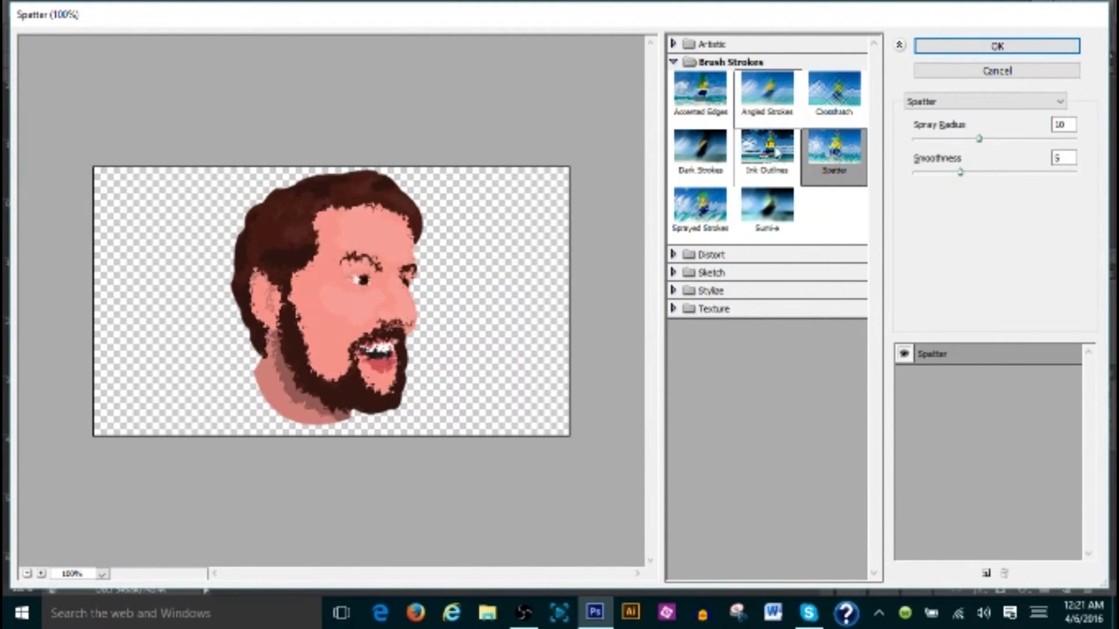
{"action": "left_click", "coordinate": [767, 147]}
{"action": "left_click", "coordinate": [702, 218]}
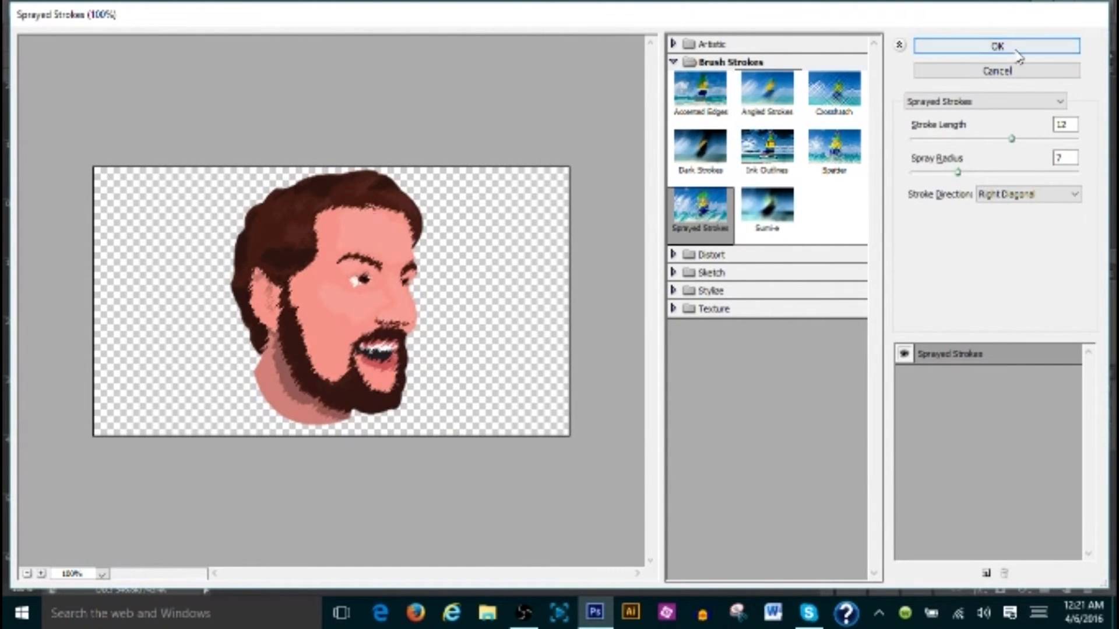
{"action": "left_click", "coordinate": [998, 72]}
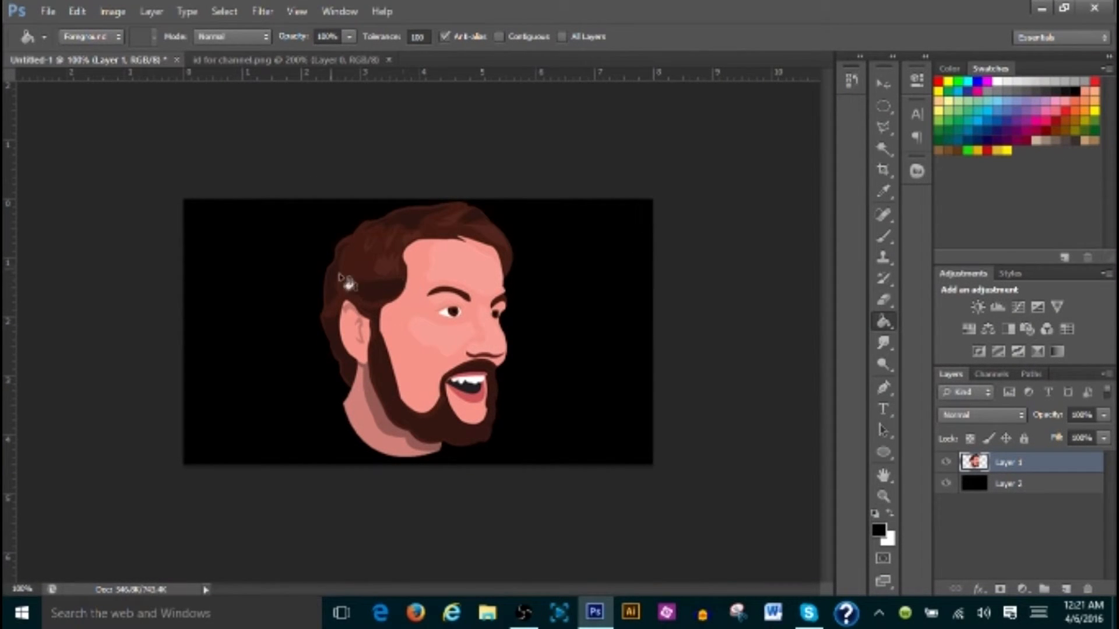
Hide the black Layer 2 and try a lightness adjustment on the head layer with Hue/Saturation
{"action": "left_click", "coordinate": [111, 12]}
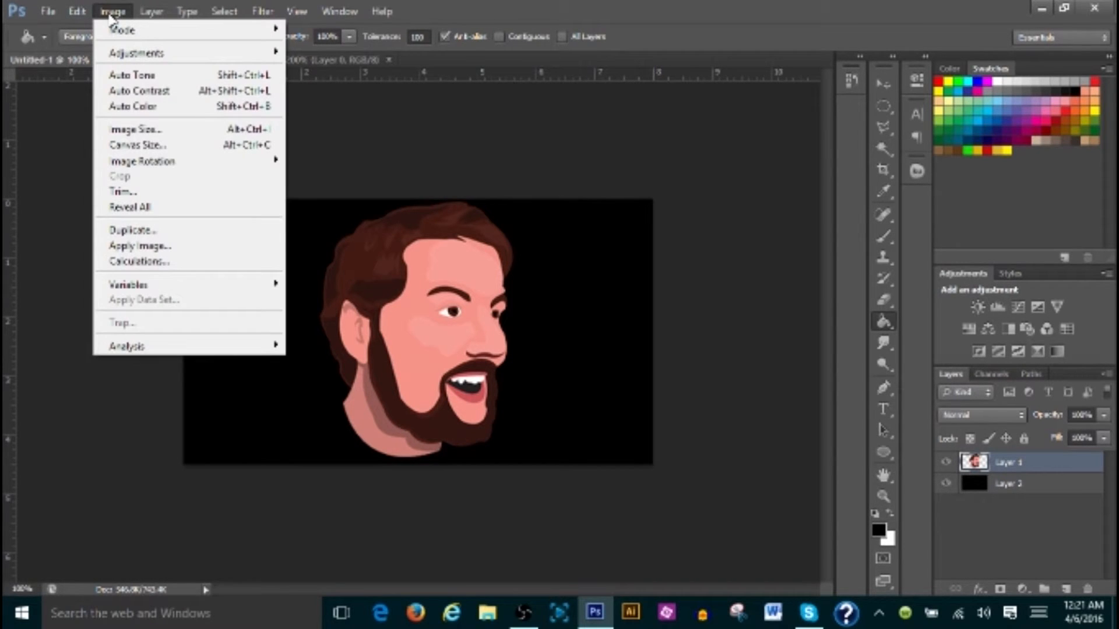
{"action": "left_click", "coordinate": [112, 12]}
{"action": "left_click", "coordinate": [947, 485]}
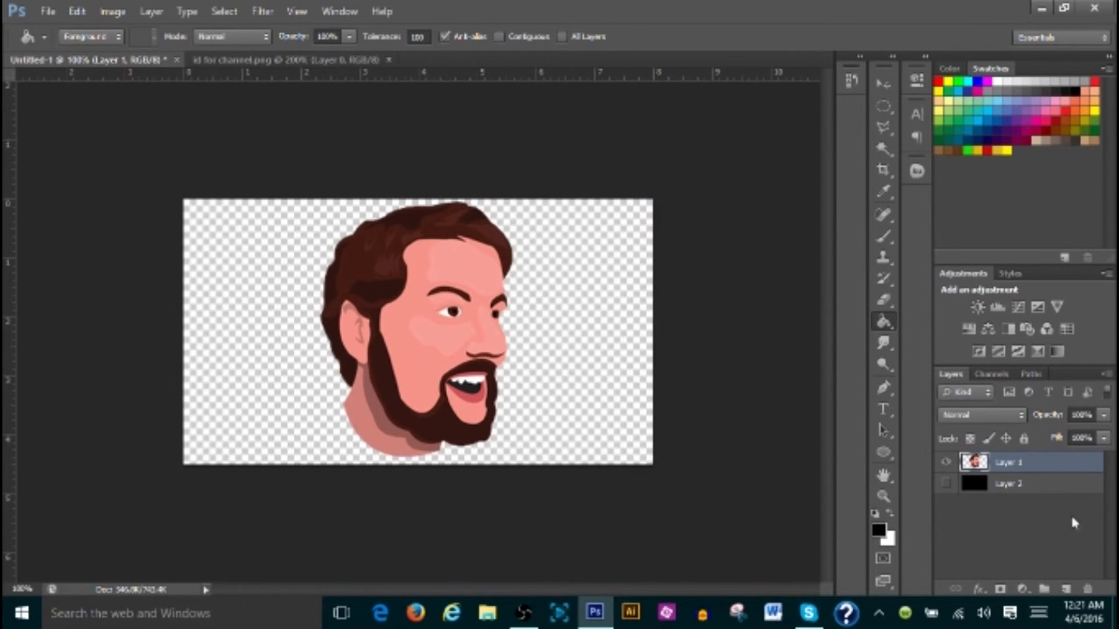
{"action": "left_click", "coordinate": [114, 12]}
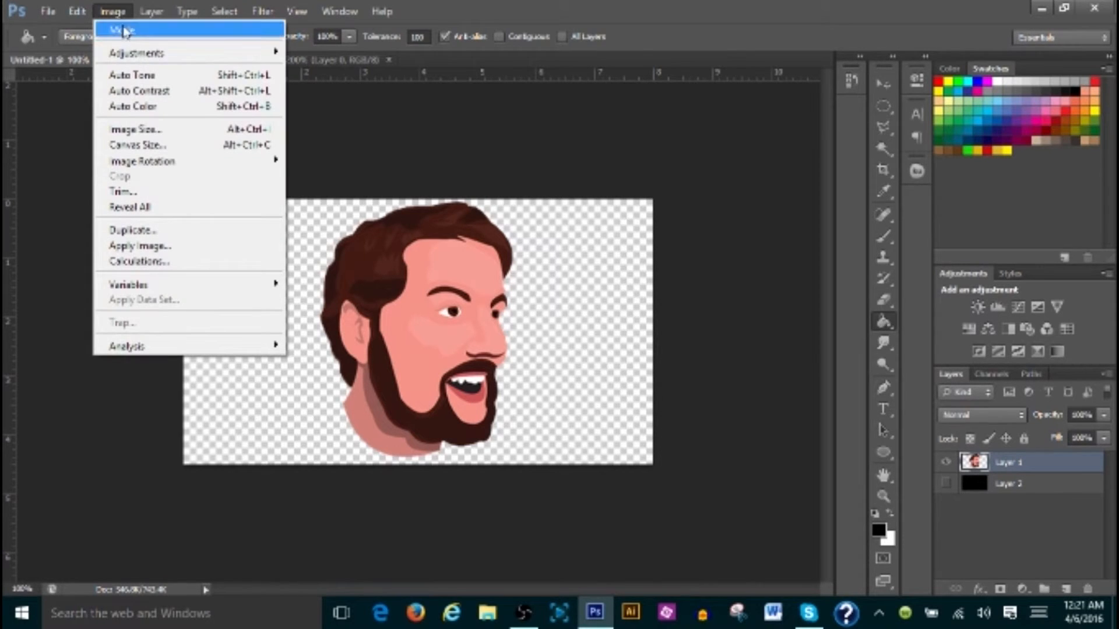
{"action": "mouse_move", "coordinate": [132, 61]}
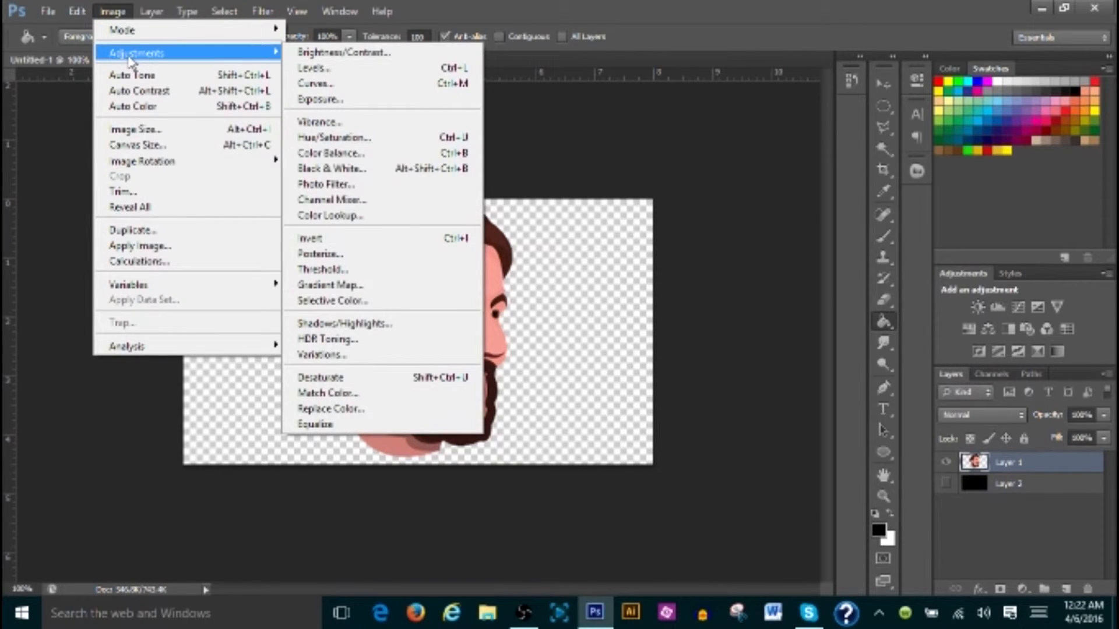
{"action": "left_click", "coordinate": [344, 140]}
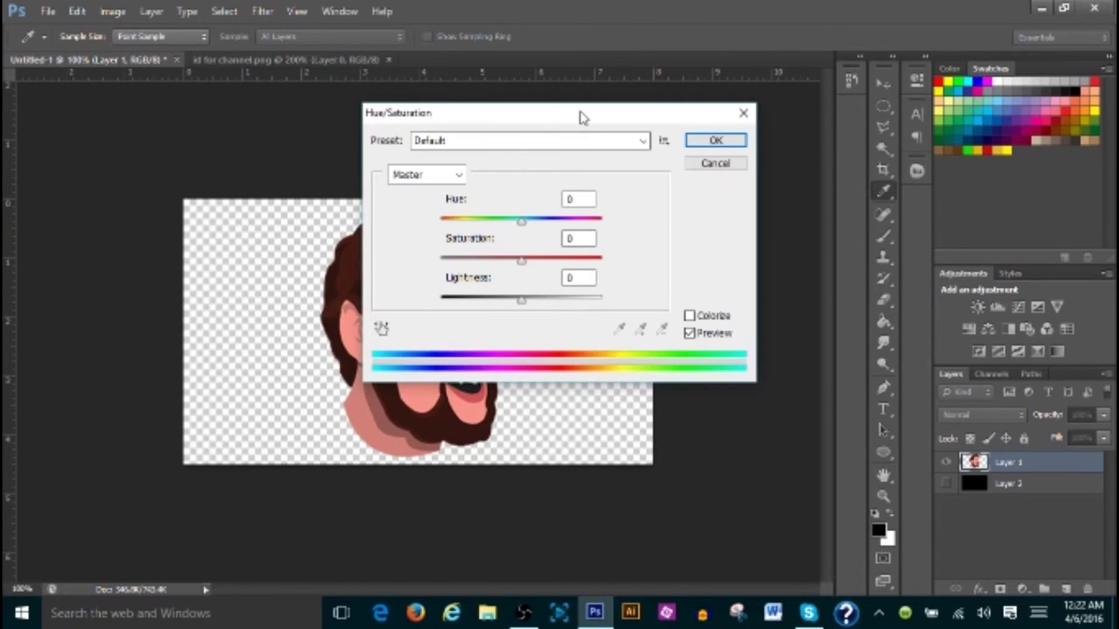
{"action": "left_click_drag", "start_coordinate": [582, 117], "coordinate": [806, 127]}
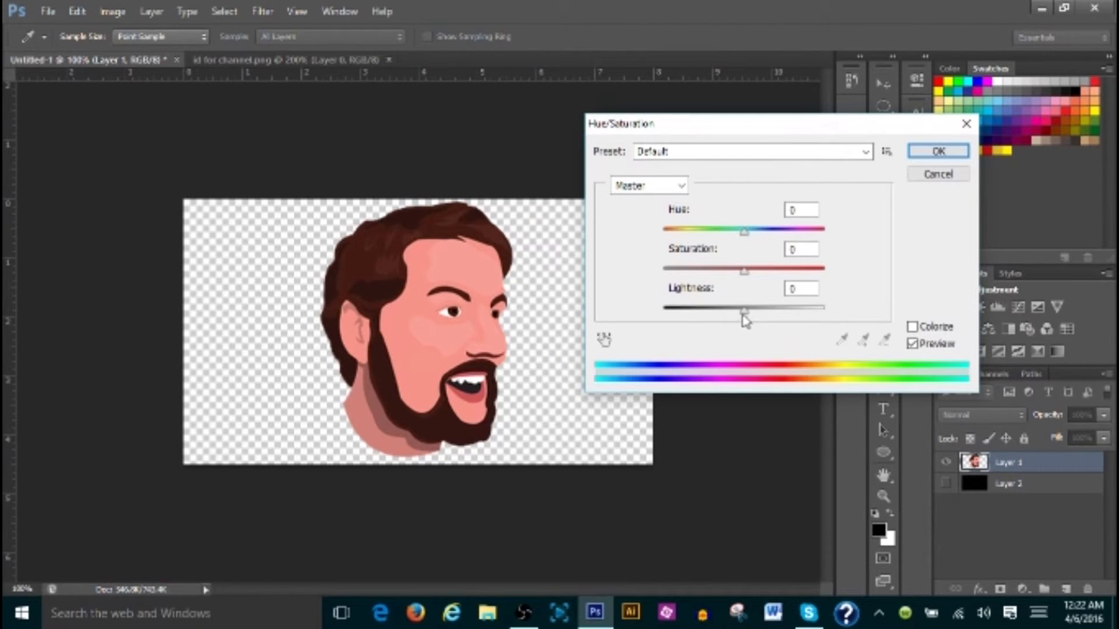
{"action": "mouse_move", "coordinate": [745, 313]}
{"action": "left_mouse_down"}
{"action": "mouse_move", "coordinate": [649, 316]}
{"action": "mouse_move", "coordinate": [824, 321]}
{"action": "mouse_move", "coordinate": [743, 310]}
{"action": "left_mouse_up"}
{"action": "key", "text": "Return"}
{"action": "key", "text": "g"}
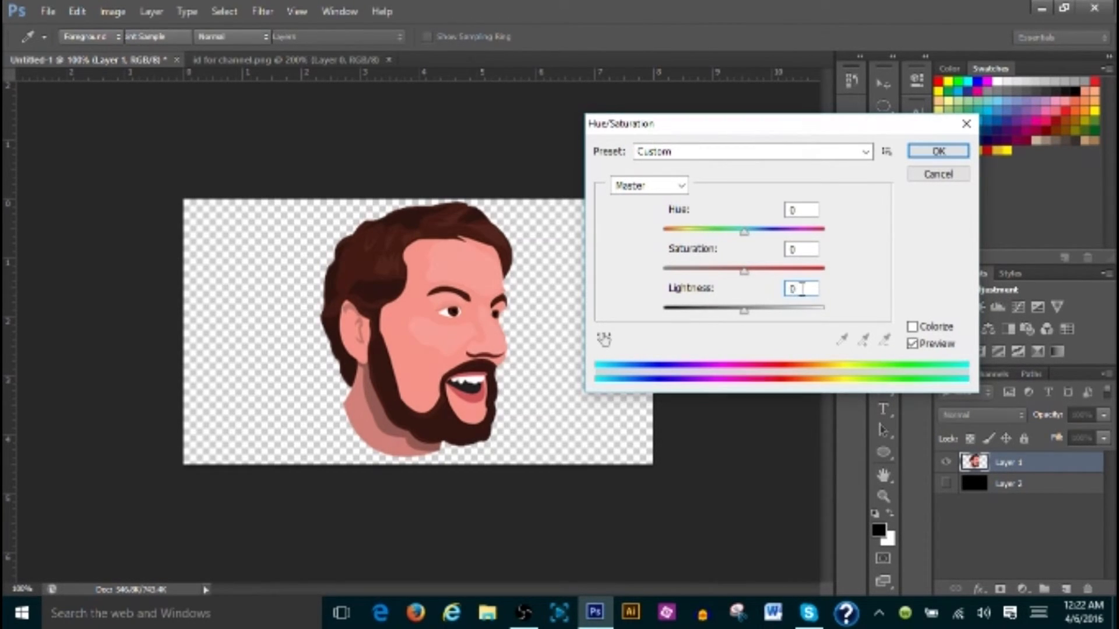
Try a saturation of -100 on the head with Hue/Saturation, cancel it, and show Layer 2 again
{"action": "left_click", "coordinate": [113, 11]}
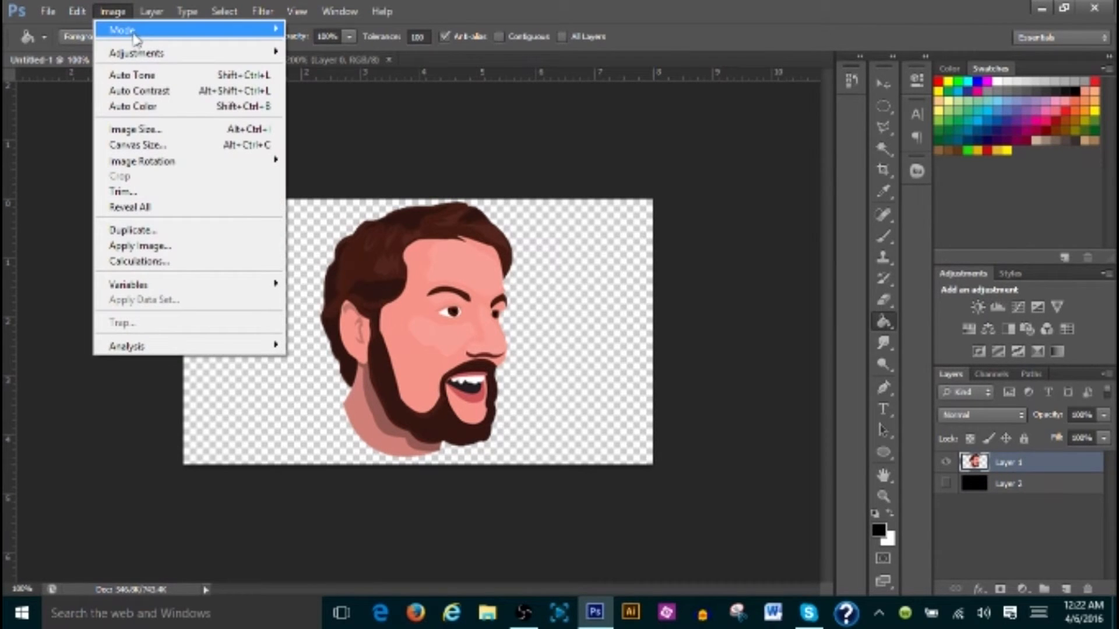
{"action": "mouse_move", "coordinate": [146, 53]}
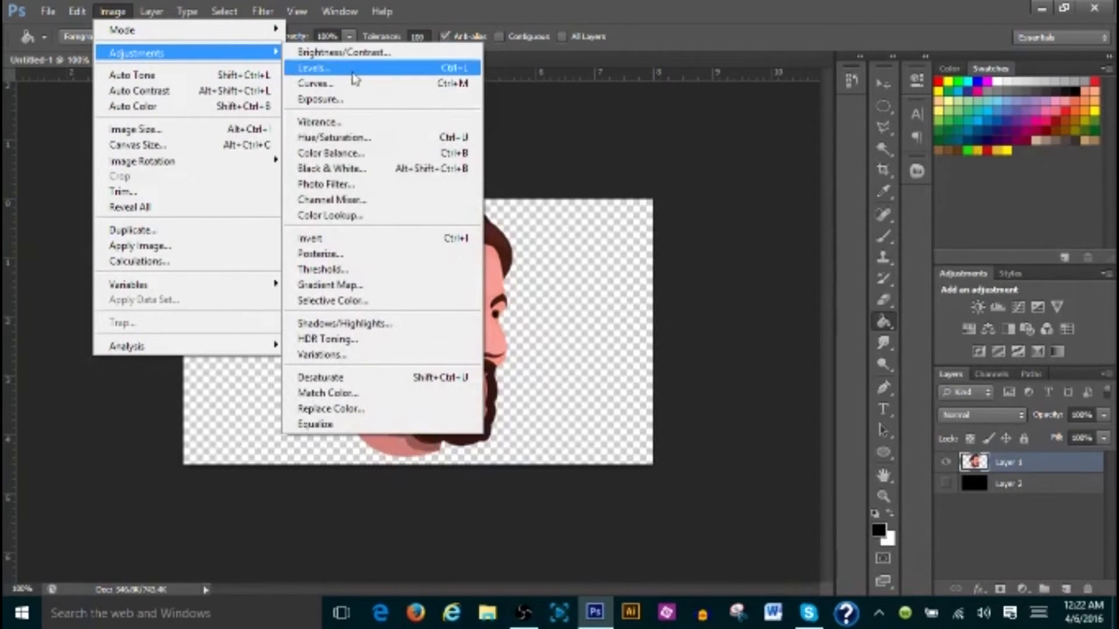
{"action": "left_click", "coordinate": [347, 138]}
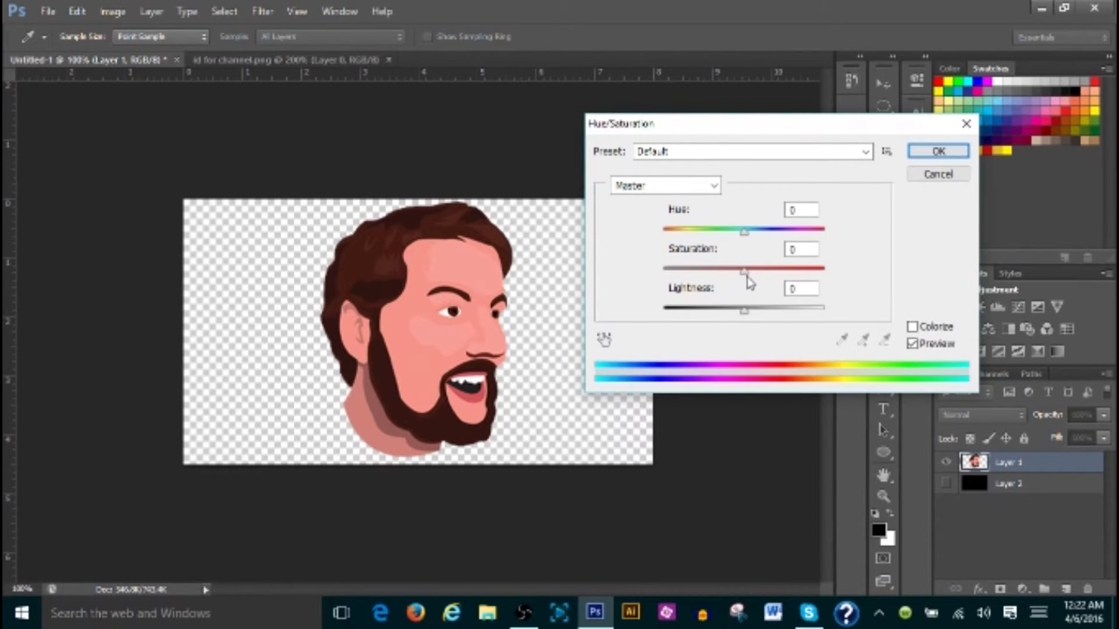
{"action": "left_click_drag", "start_coordinate": [748, 279], "coordinate": [603, 265]}
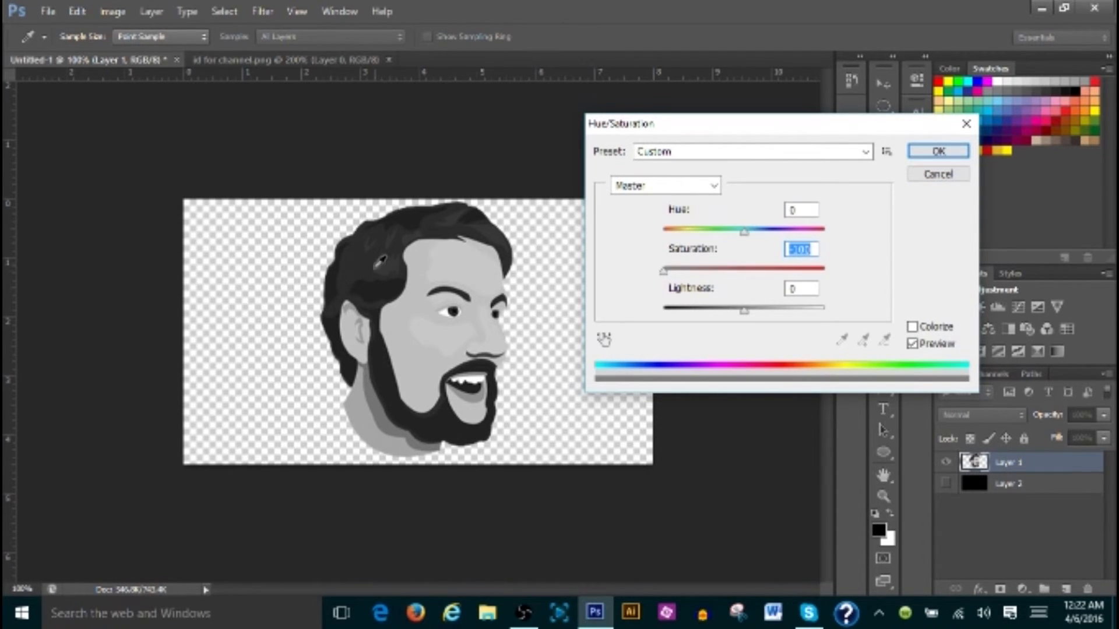
{"action": "left_click", "coordinate": [938, 174]}
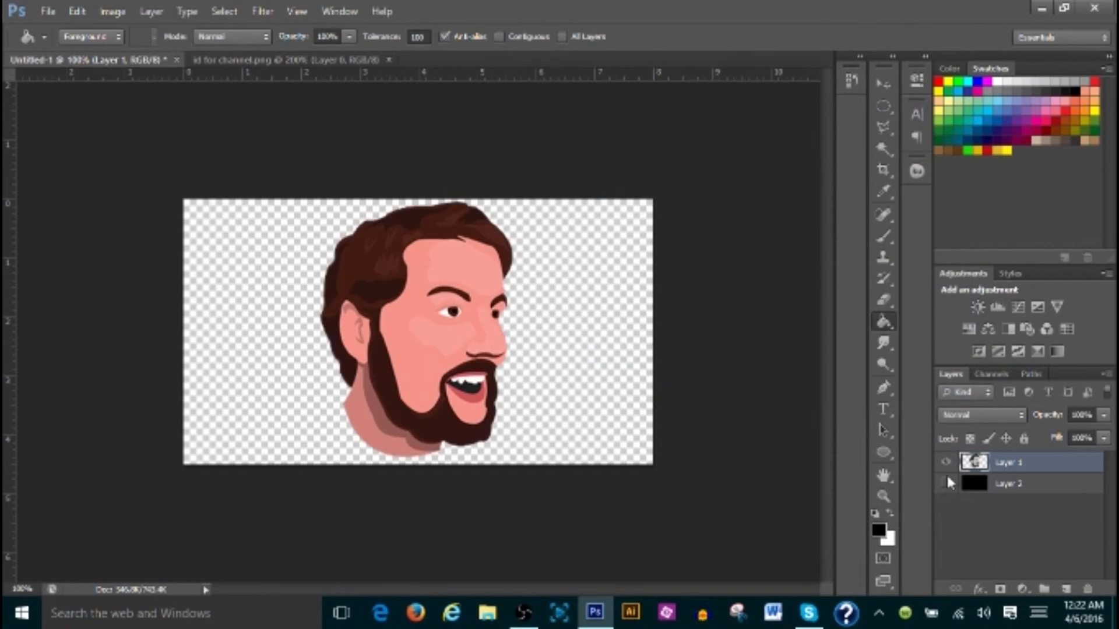
{"action": "left_click", "coordinate": [947, 485]}
Turn the head layer grey by applying Hue/Saturation with the saturation set to -100
{"action": "left_click", "coordinate": [113, 11]}
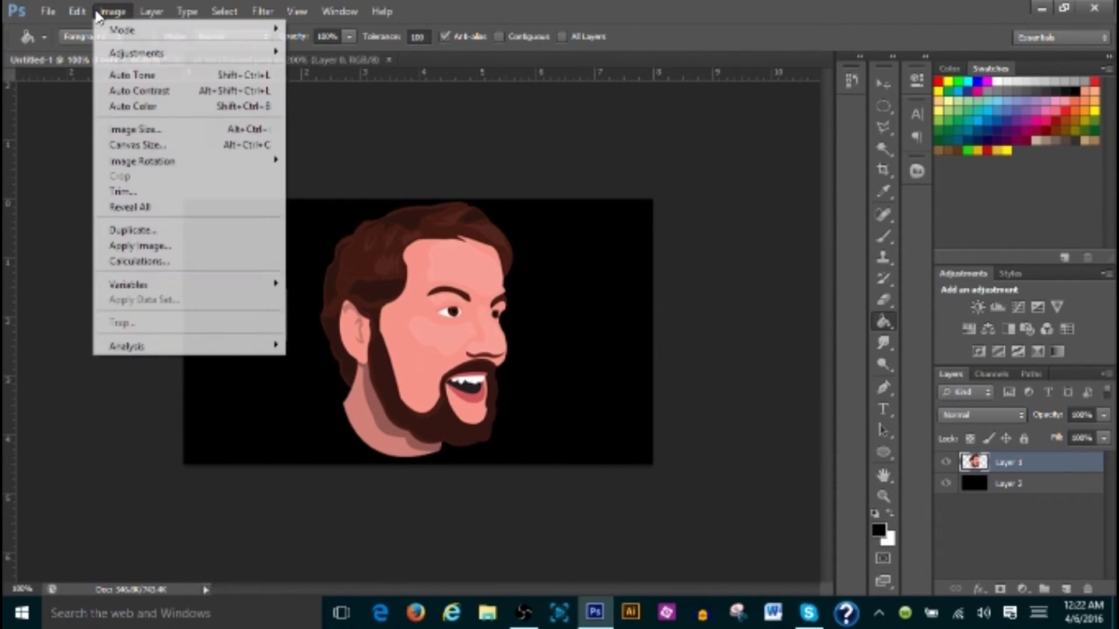
{"action": "mouse_move", "coordinate": [146, 55]}
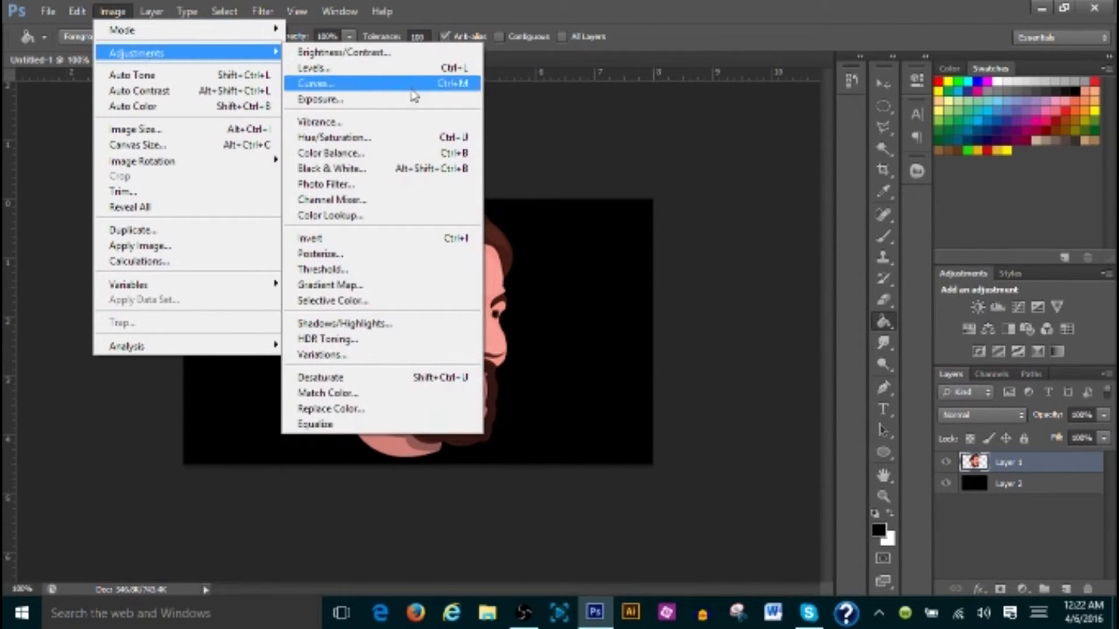
{"action": "left_click", "coordinate": [358, 140]}
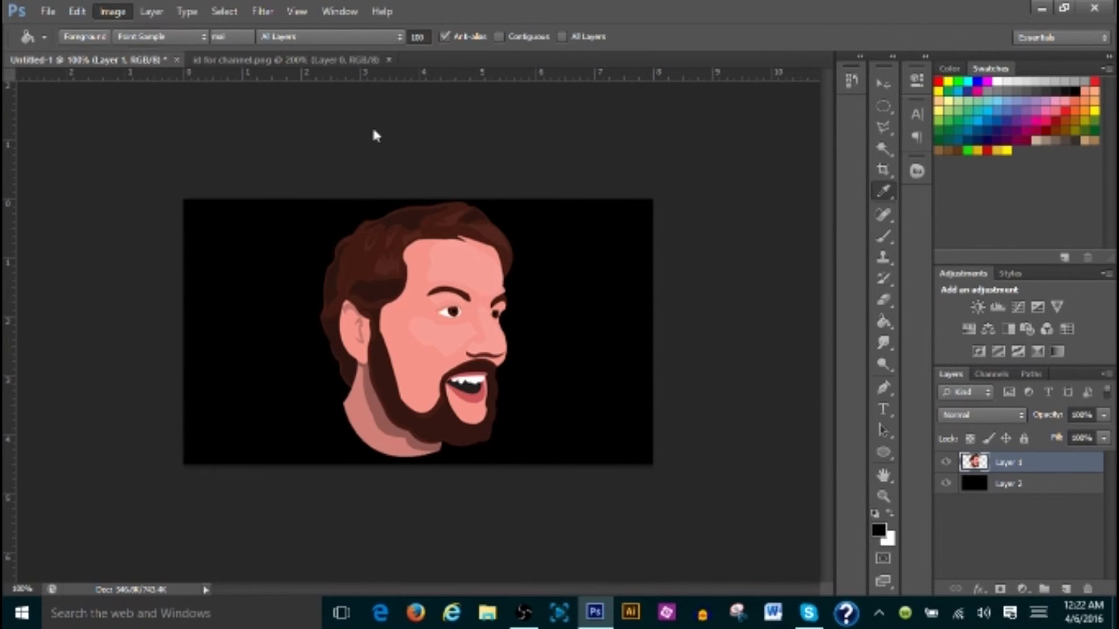
{"action": "left_click_drag", "start_coordinate": [744, 269], "coordinate": [540, 264]}
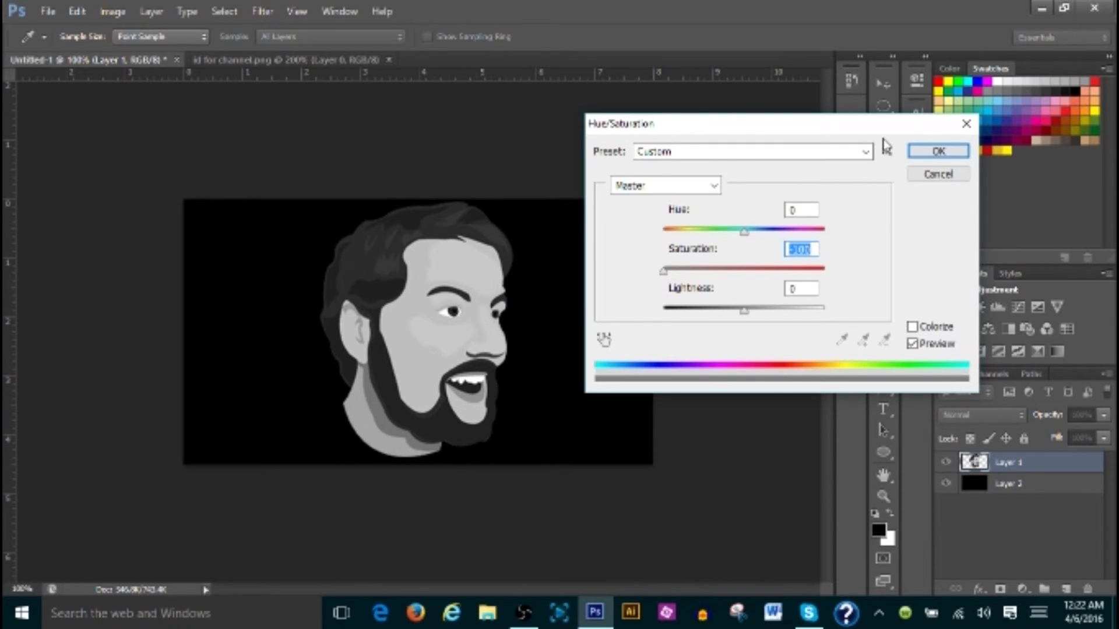
{"action": "left_click_drag", "start_coordinate": [746, 313], "coordinate": [744, 313]}
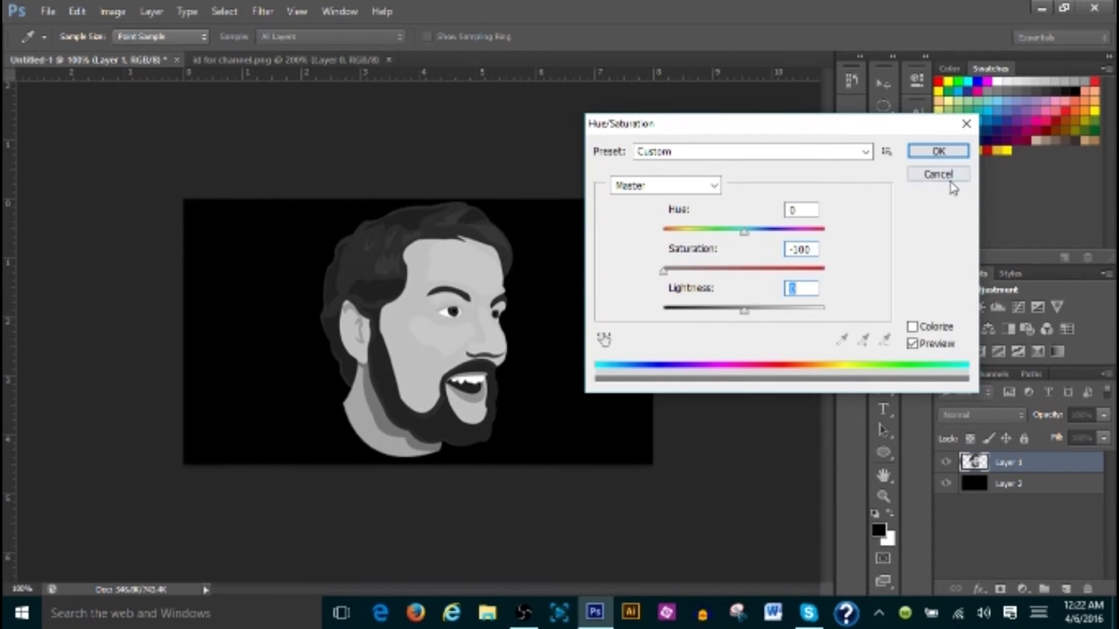
{"action": "left_click", "coordinate": [938, 152]}
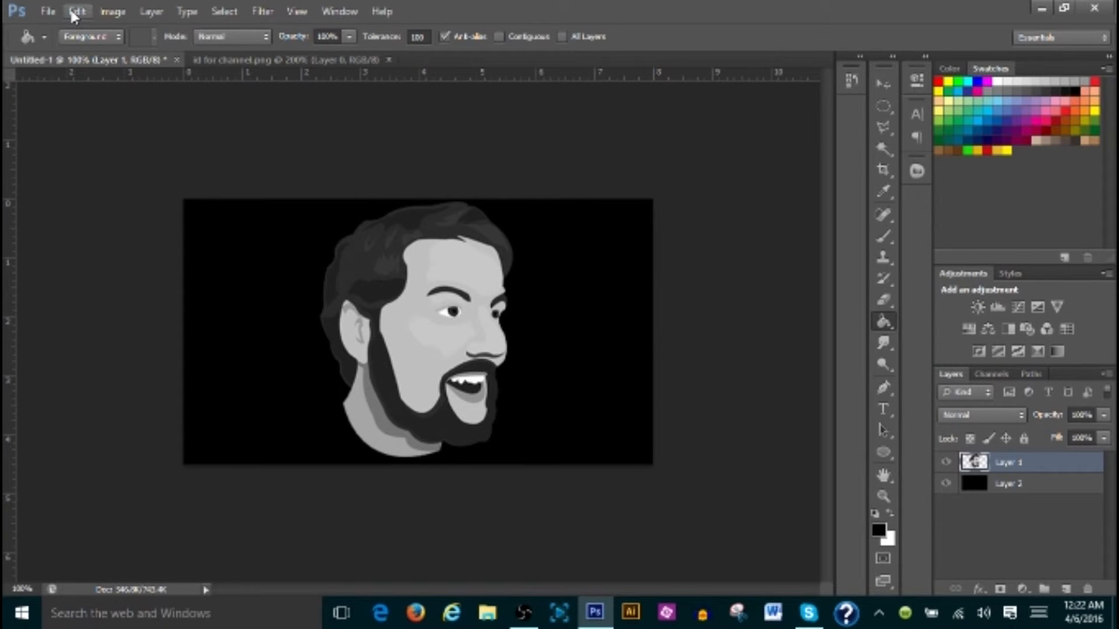
Open division coop thumbnail.psd and select the man in the hat by Magic Wand selecting the empty area around him and inverting the selection
{"action": "left_click", "coordinate": [47, 11]}
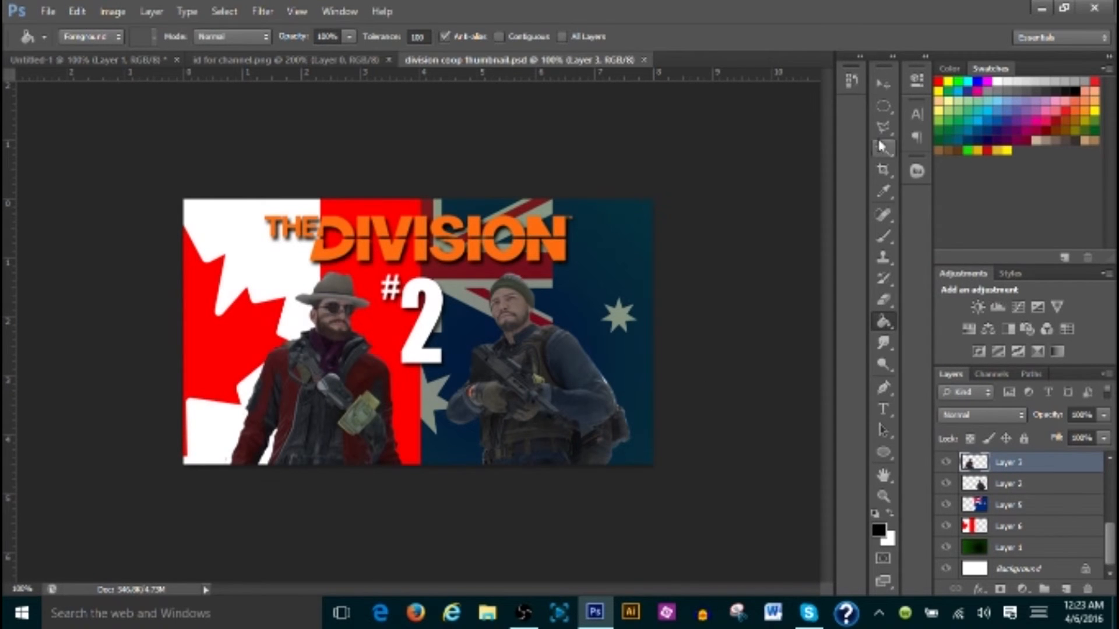
{"action": "left_click", "coordinate": [883, 149]}
{"action": "left_click", "coordinate": [423, 281]}
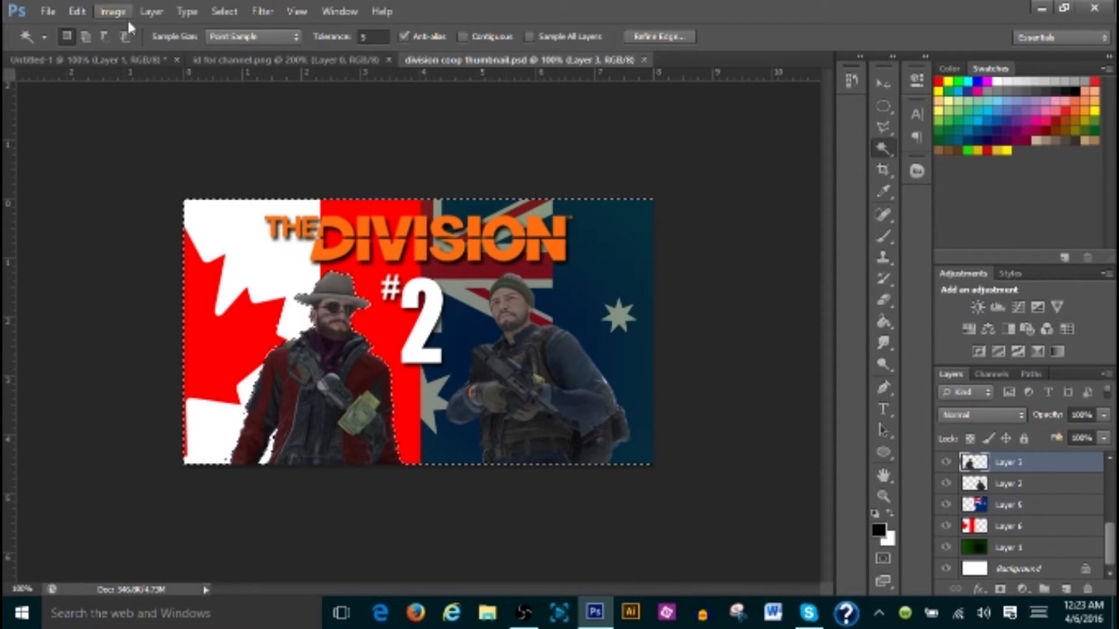
{"action": "left_click", "coordinate": [223, 12]}
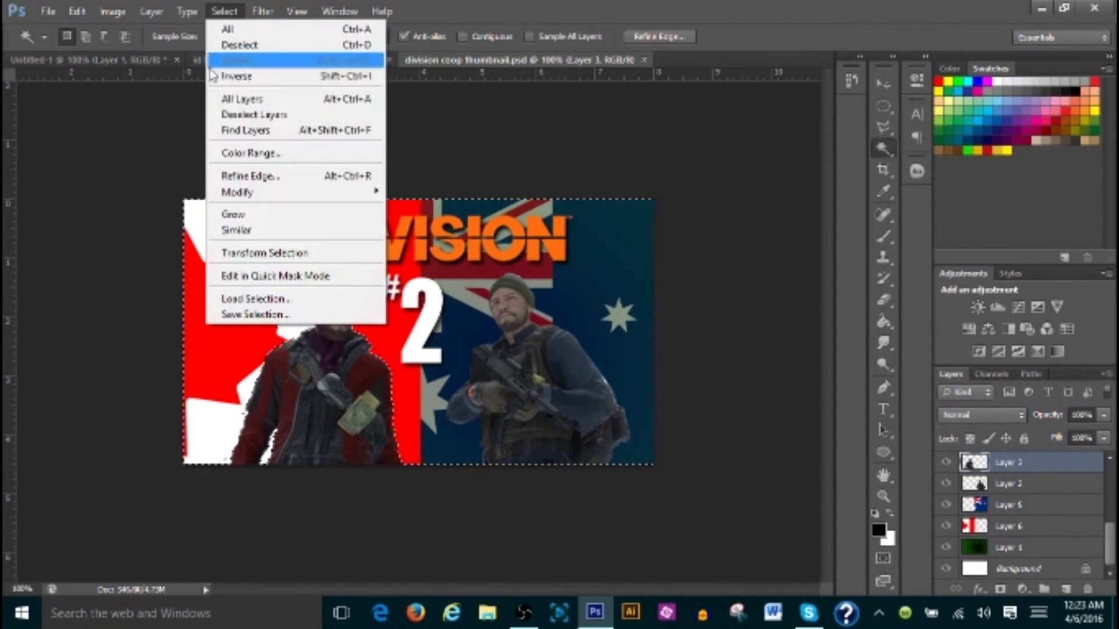
{"action": "left_click", "coordinate": [243, 81]}
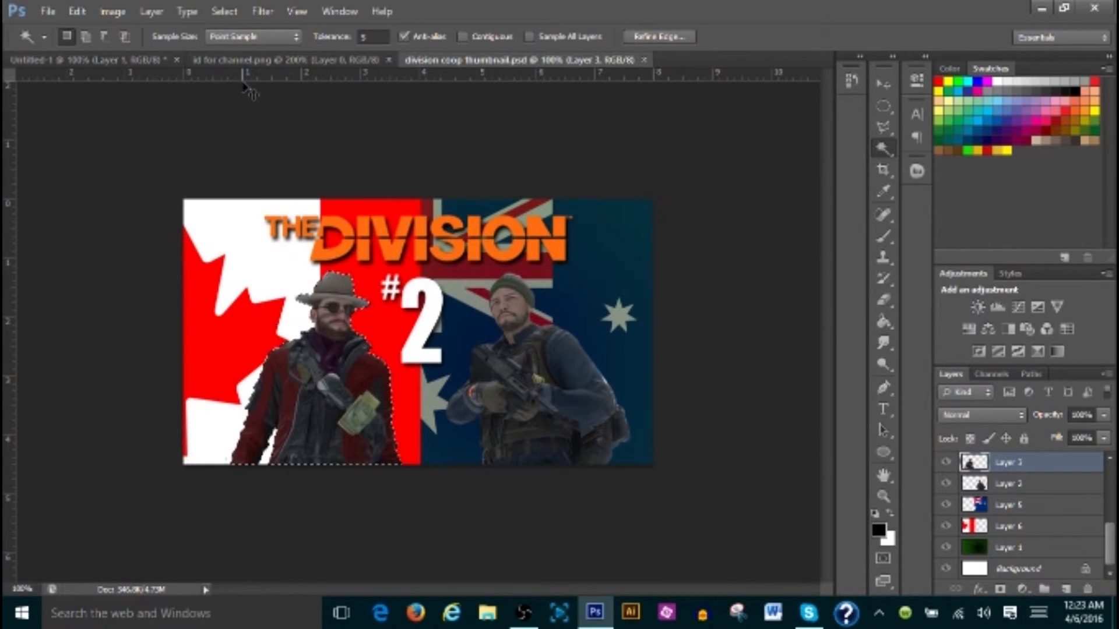
Delete the head layer in the Untitled-1 document and paste the copied man in the hat above the black background
{"action": "left_click", "coordinate": [108, 60]}
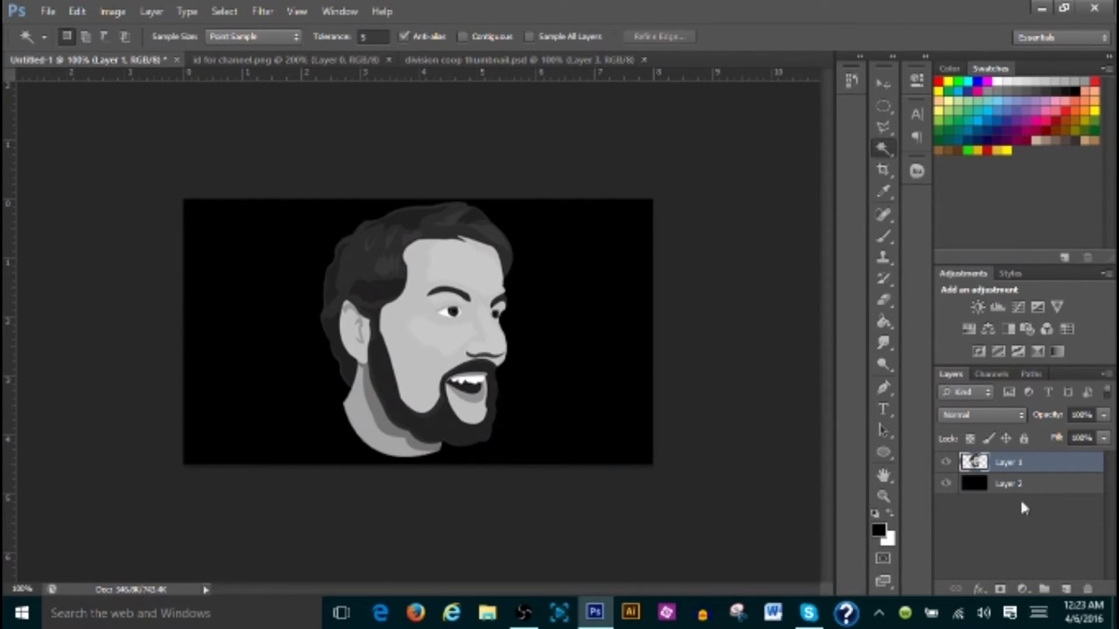
{"action": "key", "text": "Delete"}
{"action": "key", "text": "ctrl+v"}
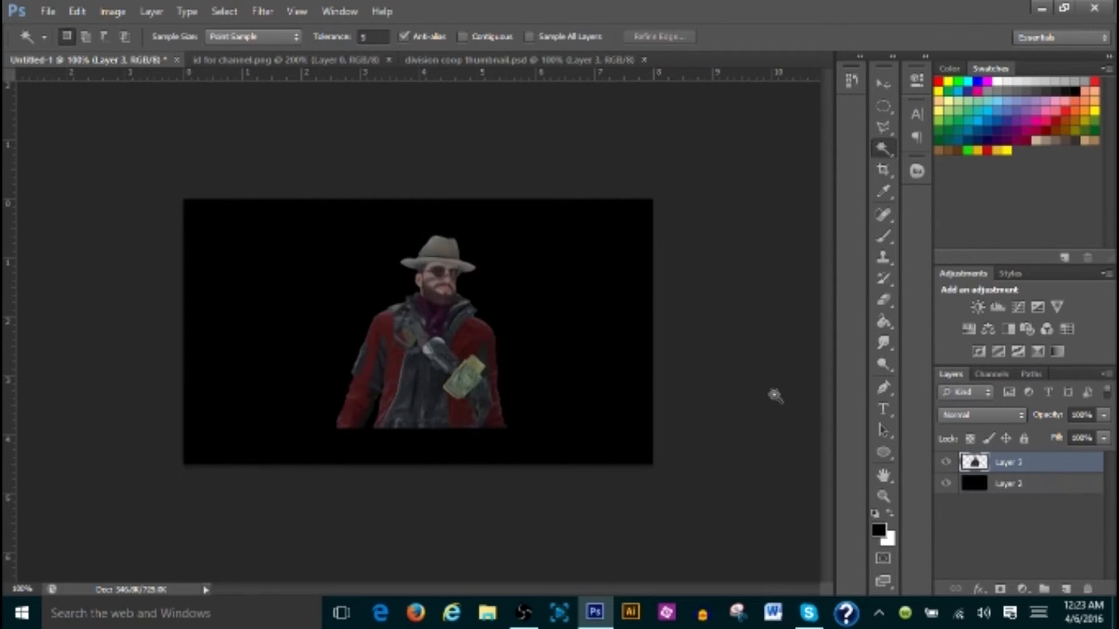
Enlarge the man in the hat to about 144% with Free Transform and place him in the middle of the black background
{"action": "left_click", "coordinate": [884, 84]}
{"action": "left_click_drag", "start_coordinate": [409, 320], "coordinate": [323, 362]}
{"action": "key", "text": "ctrl+t"}
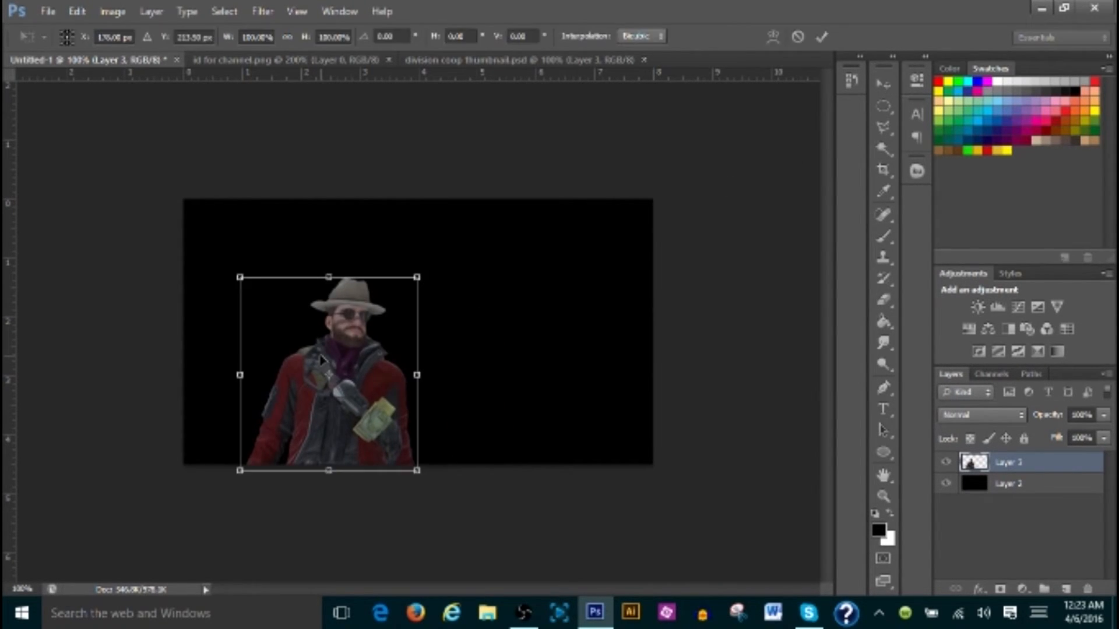
{"action": "left_click_drag", "start_coordinate": [411, 289], "coordinate": [496, 185]}
{"action": "left_click_drag", "start_coordinate": [460, 288], "coordinate": [498, 325]}
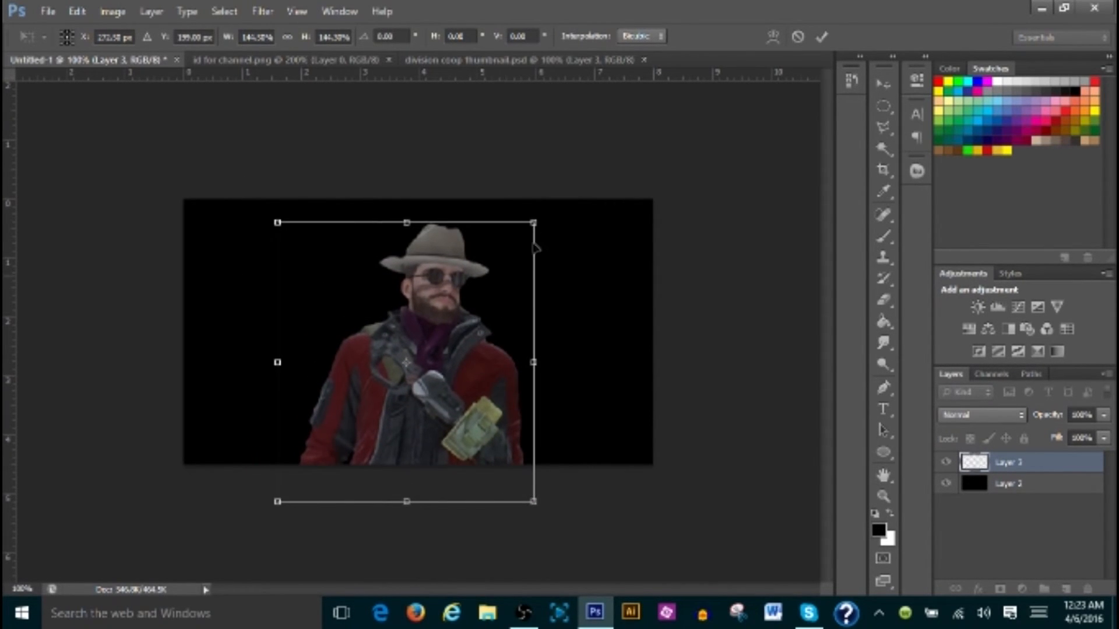
{"action": "key", "text": "Return"}
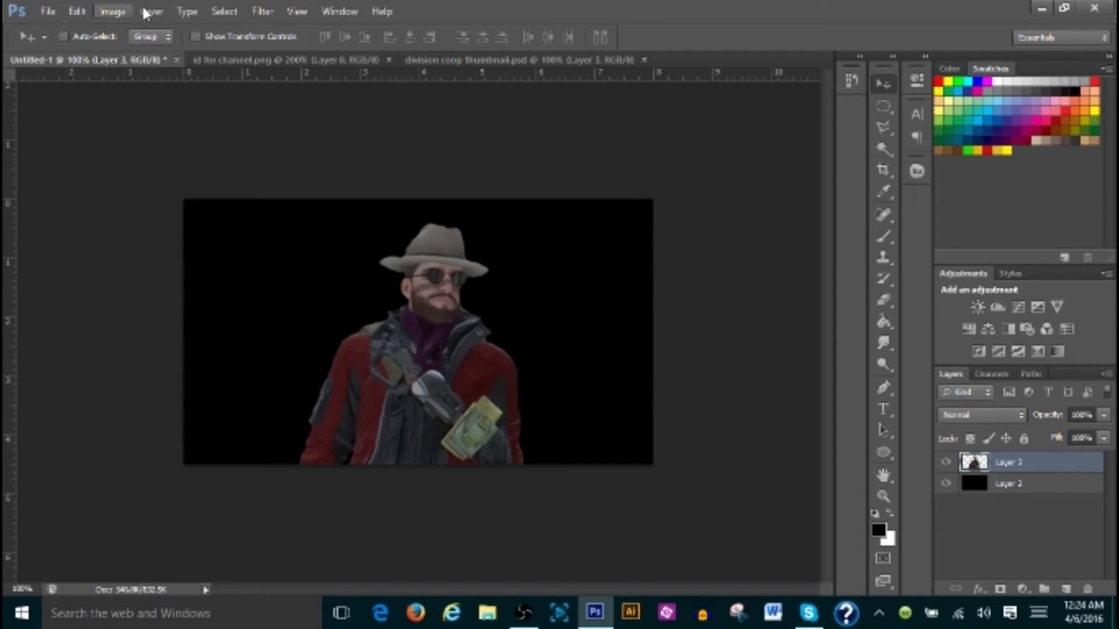
Turn the man in the hat grey by applying Hue/Saturation with the saturation set to -100
{"action": "left_click", "coordinate": [112, 12]}
{"action": "mouse_move", "coordinate": [114, 53]}
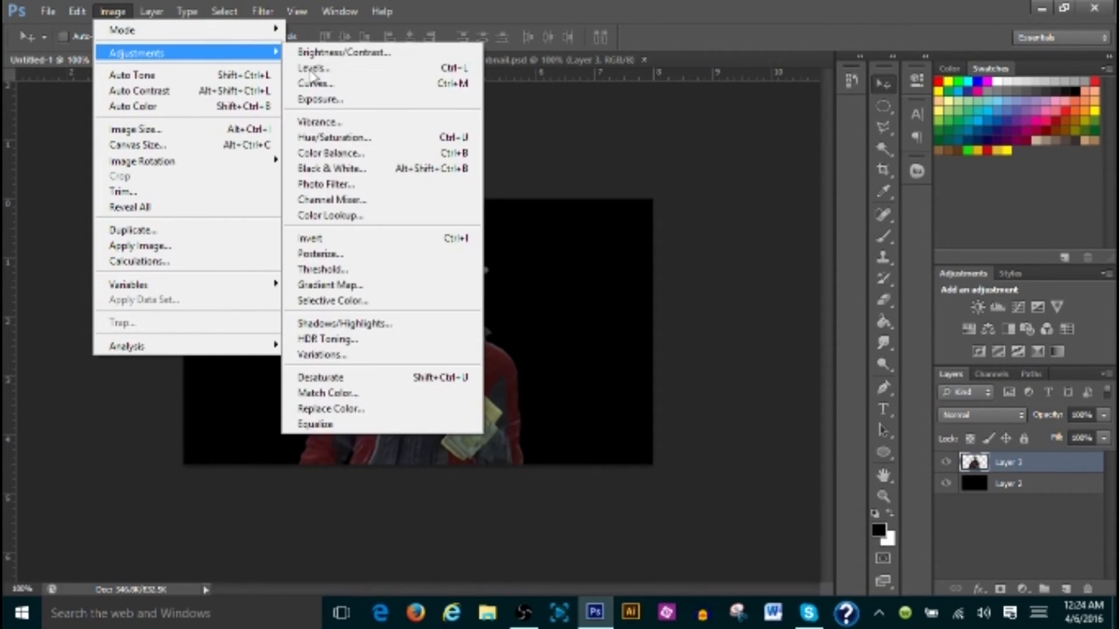
{"action": "left_click", "coordinate": [326, 139]}
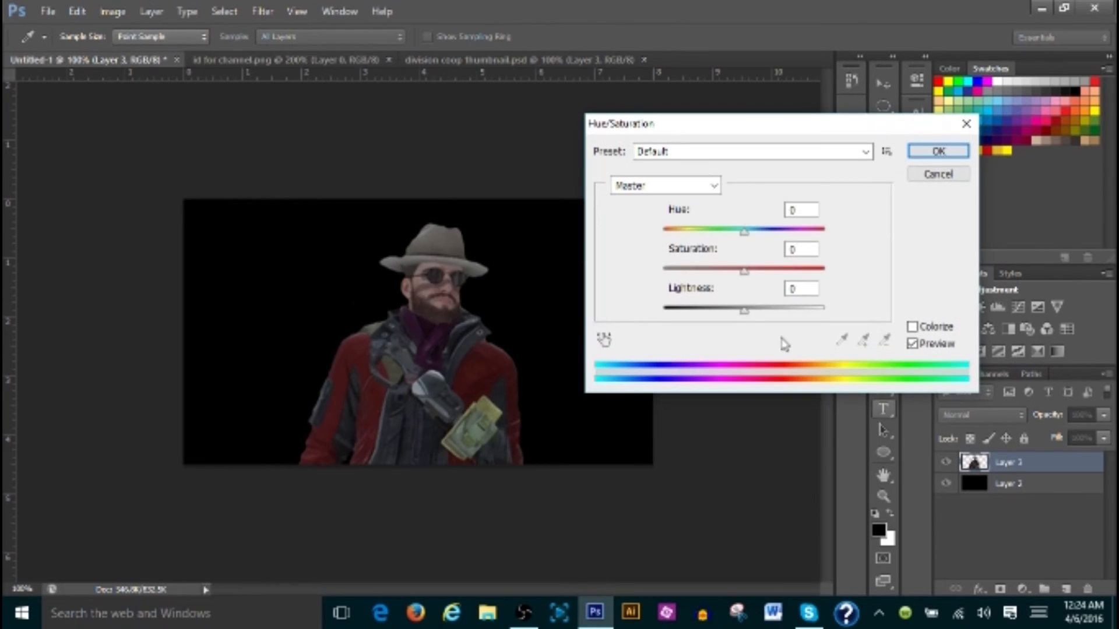
{"action": "left_click_drag", "start_coordinate": [742, 272], "coordinate": [661, 272]}
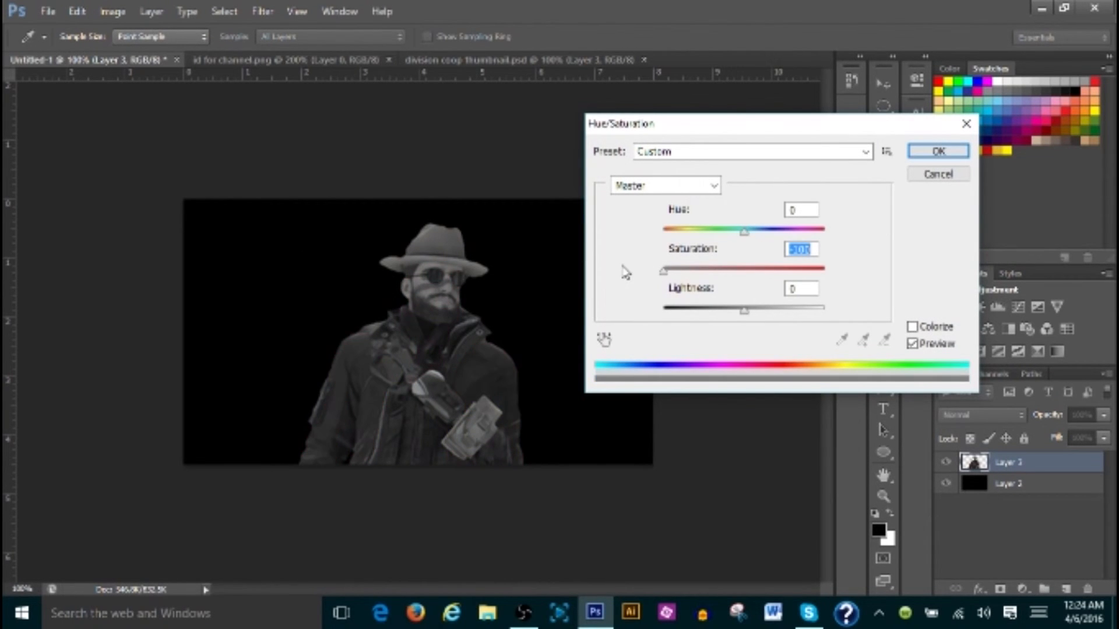
{"action": "left_click", "coordinate": [939, 151]}
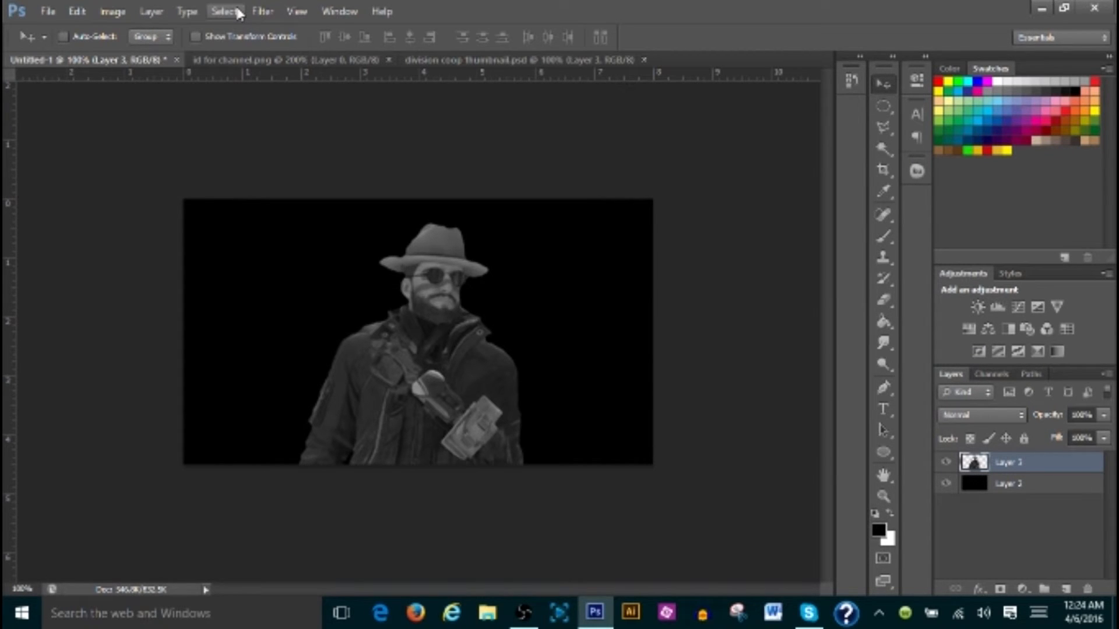
Apply the Artistic Cutout filter with 8 levels, edge simplicity 0 and edge fidelity 3, and move the man up to the canvas's upper edge
{"action": "left_click", "coordinate": [256, 11]}
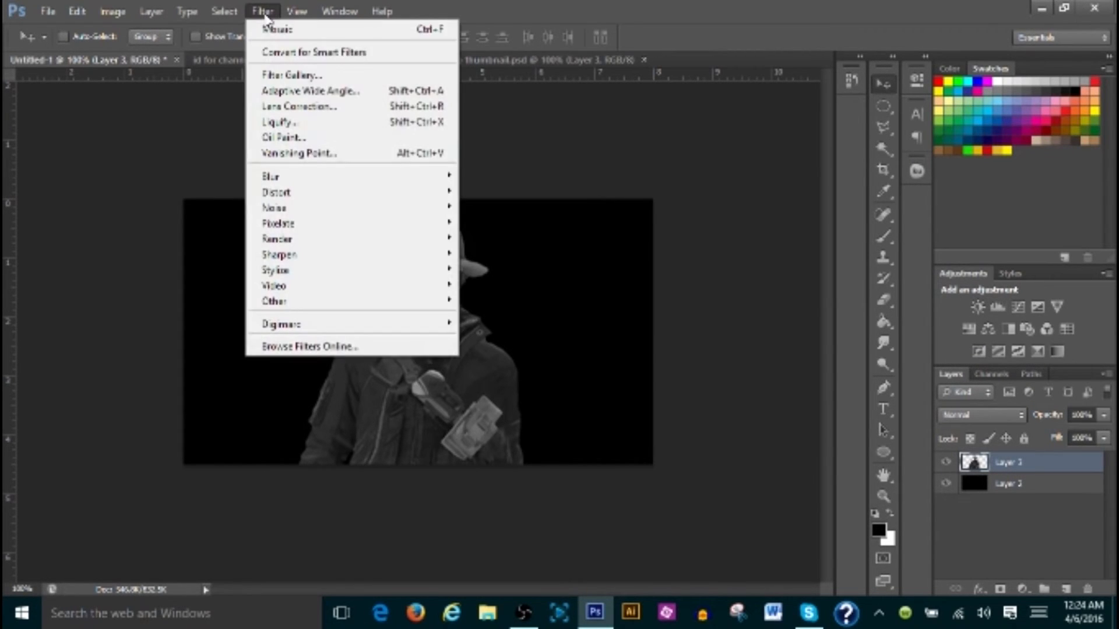
{"action": "left_click", "coordinate": [306, 74]}
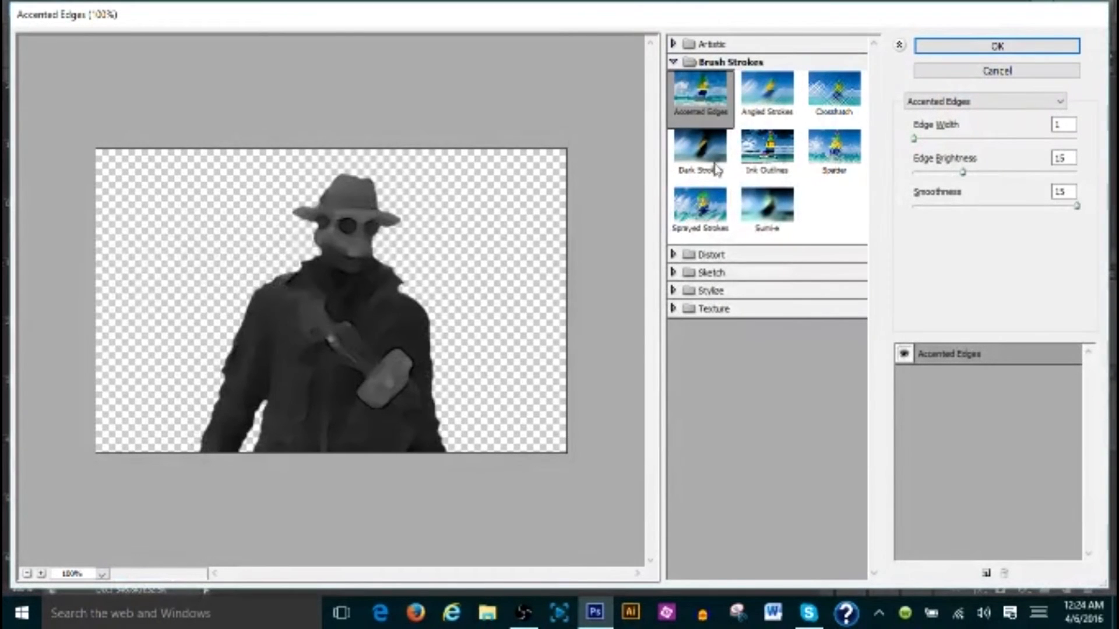
{"action": "left_click", "coordinate": [675, 45]}
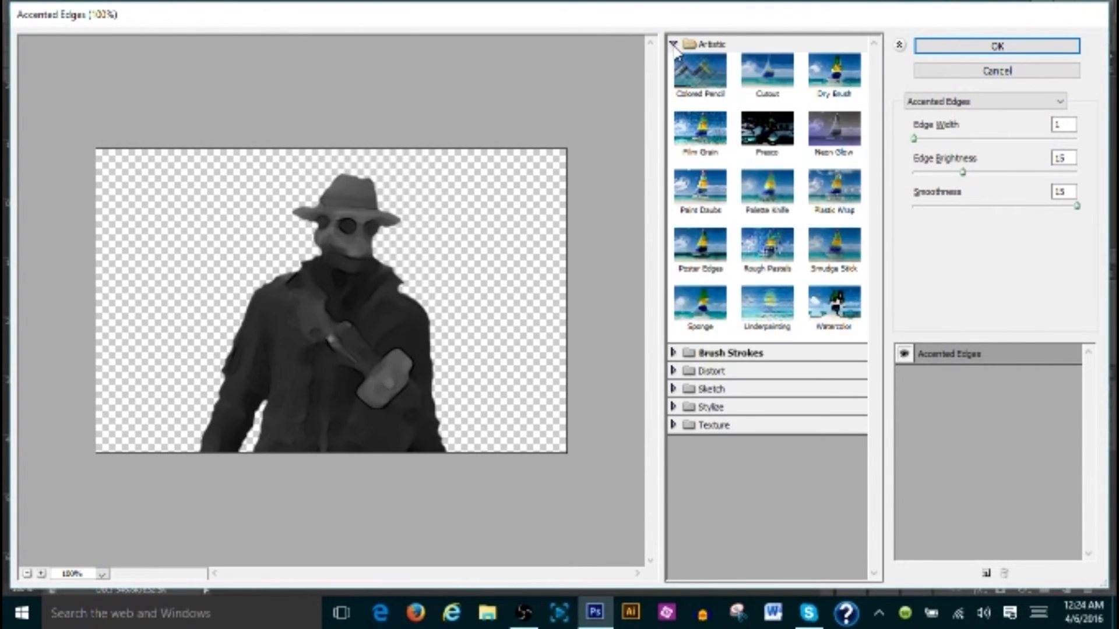
{"action": "left_click", "coordinate": [767, 73]}
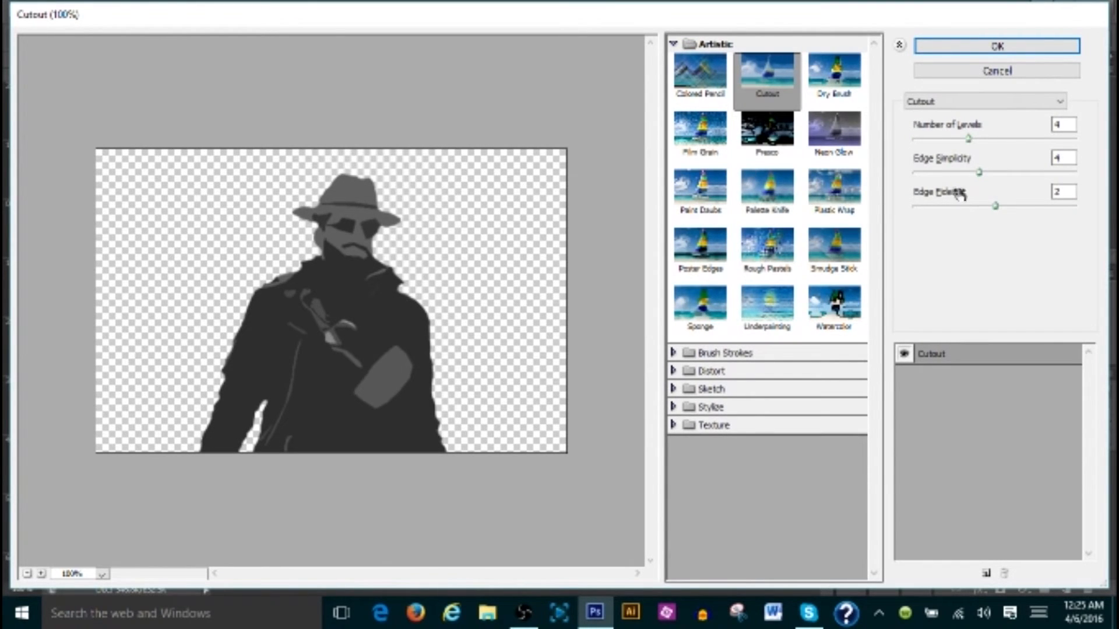
{"action": "left_click_drag", "start_coordinate": [994, 207], "coordinate": [1078, 212]}
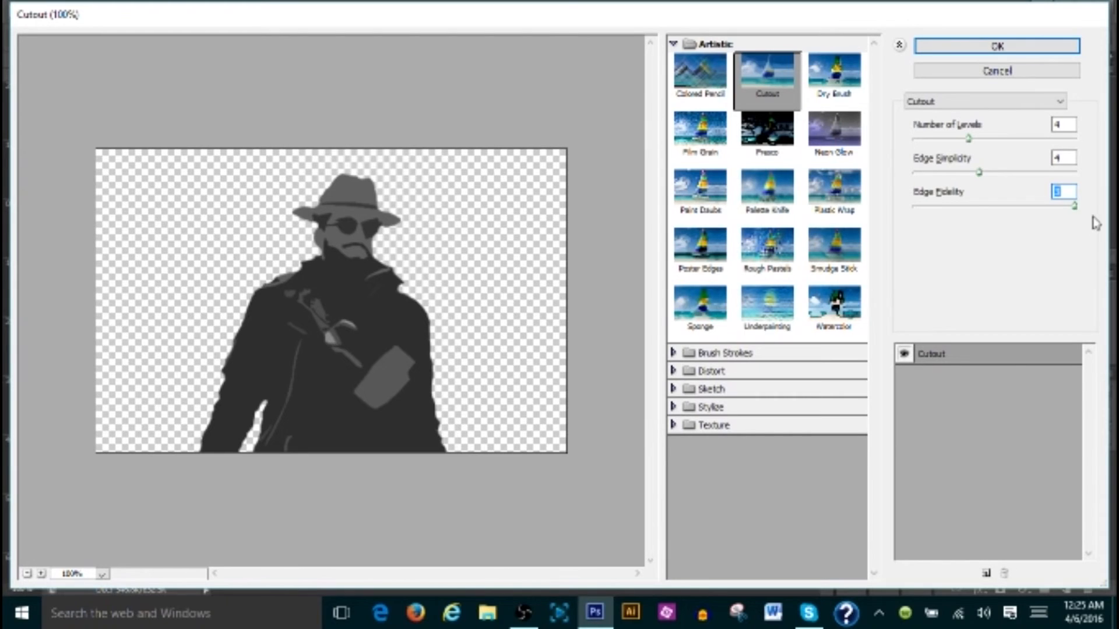
{"action": "left_click_drag", "start_coordinate": [981, 175], "coordinate": [869, 178]}
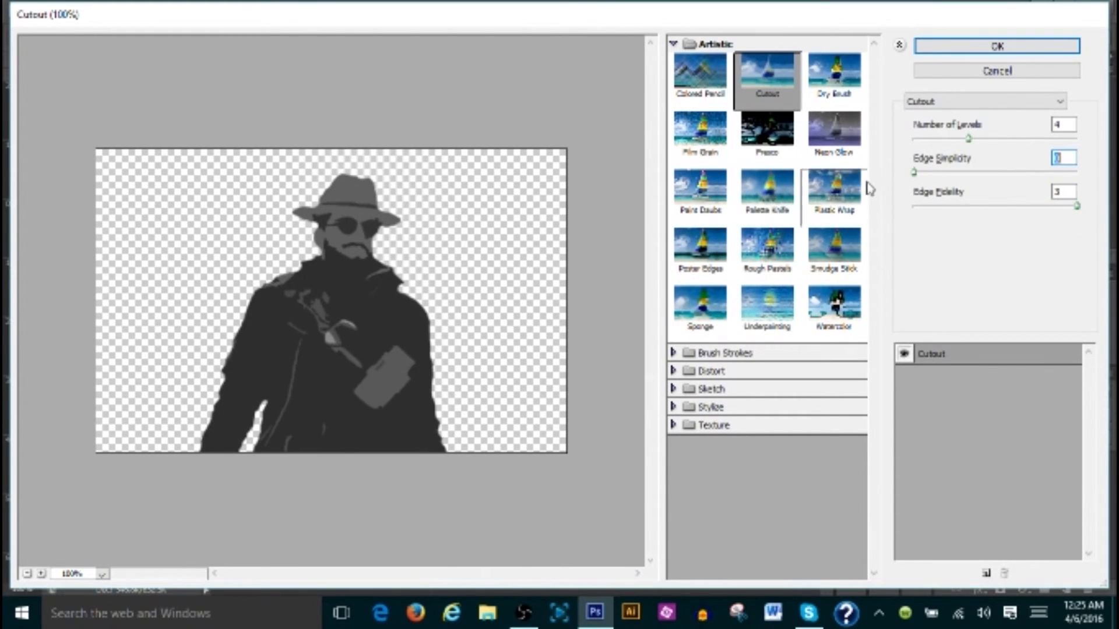
{"action": "left_click_drag", "start_coordinate": [974, 140], "coordinate": [1076, 155]}
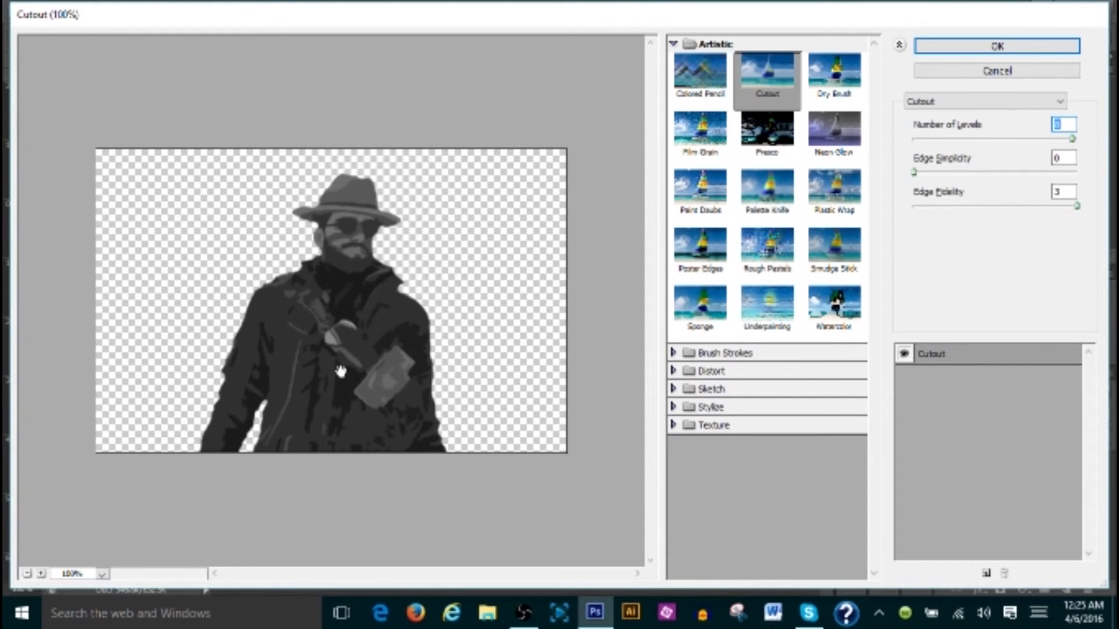
{"action": "left_click", "coordinate": [998, 47]}
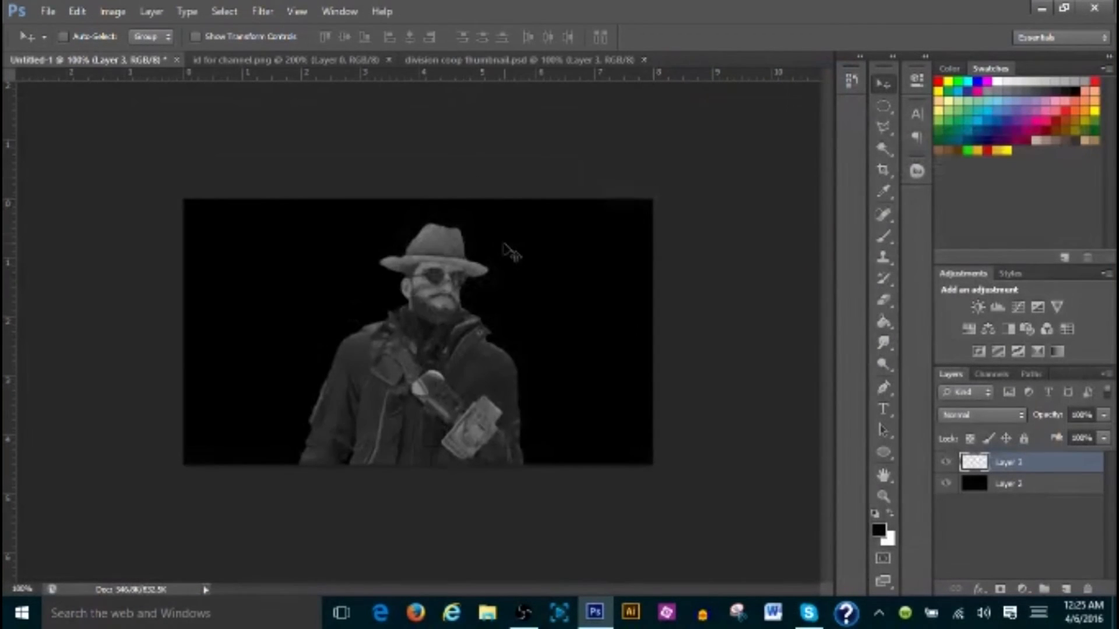
{"action": "mouse_move", "coordinate": [448, 390]}
{"action": "left_mouse_down"}
{"action": "mouse_move", "coordinate": [432, 371]}
{"action": "mouse_move", "coordinate": [452, 372]}
{"action": "left_mouse_up"}
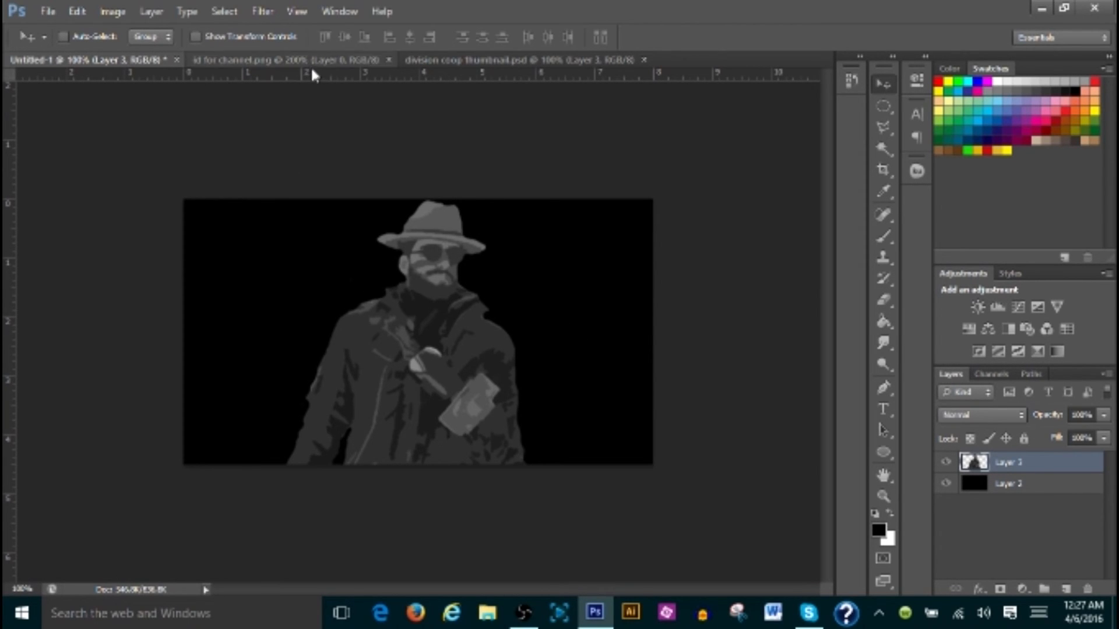
Close the id for channel.png and division coop thumbnail.psd documents, keeping Untitled-1 open
{"action": "left_click", "coordinate": [329, 61]}
{"action": "left_click", "coordinate": [388, 60]}
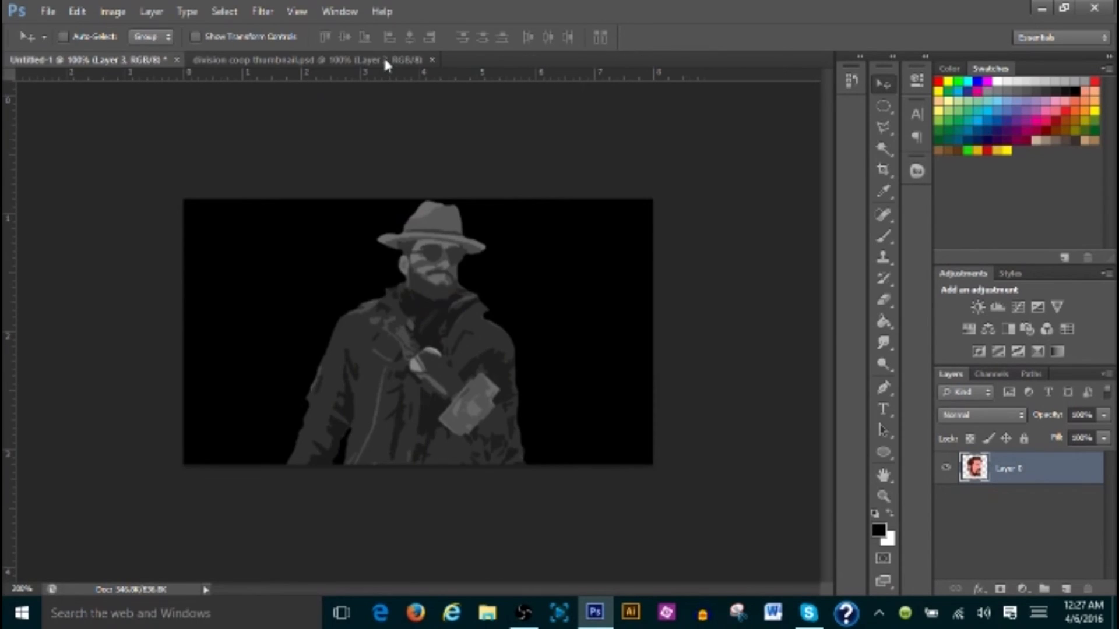
{"action": "left_click", "coordinate": [385, 61]}
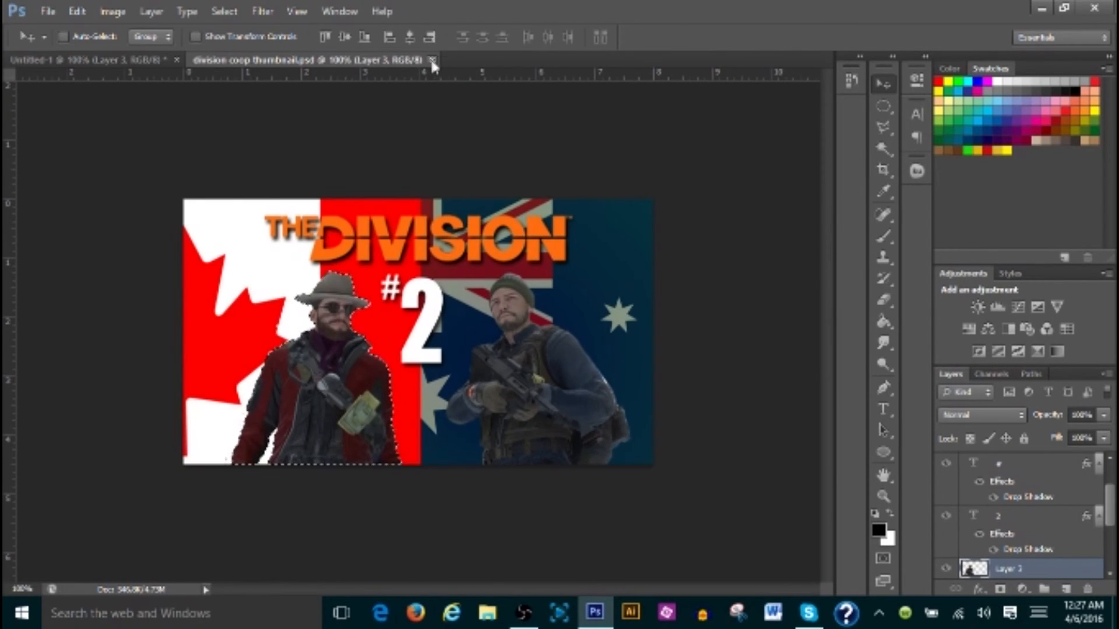
{"action": "left_click", "coordinate": [432, 60]}
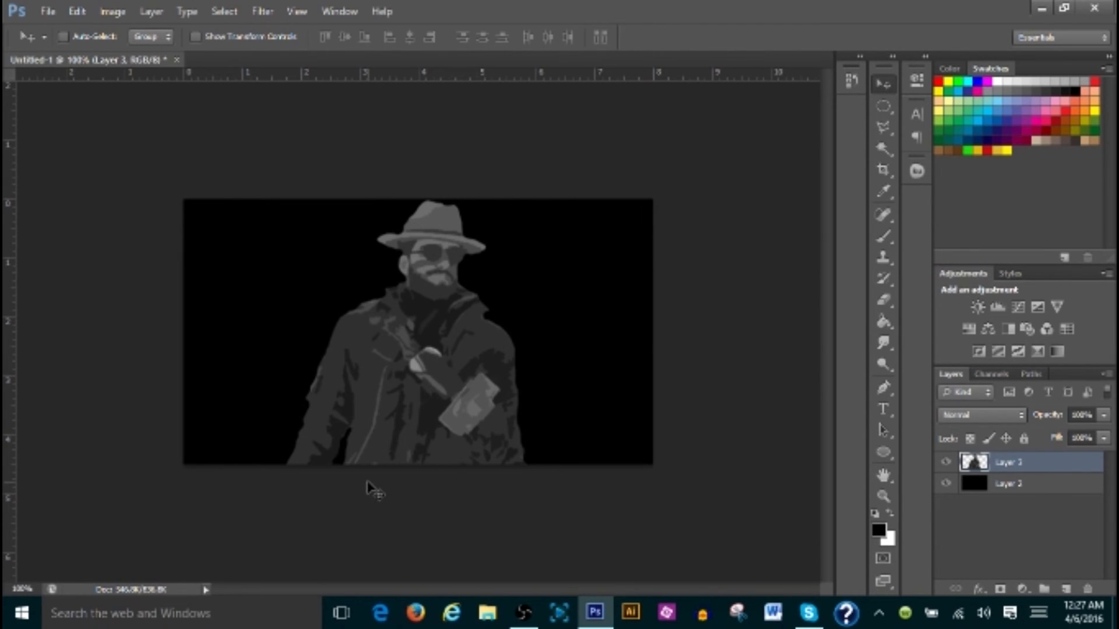
{"action": "left_click", "coordinate": [261, 14]}
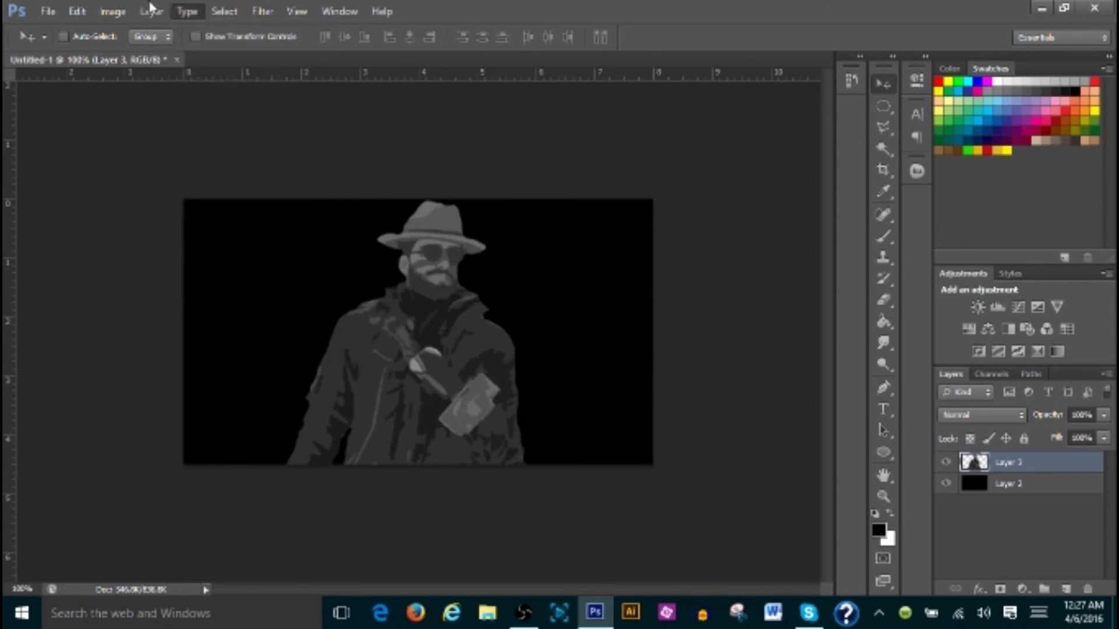
{"action": "mouse_move", "coordinate": [112, 13]}
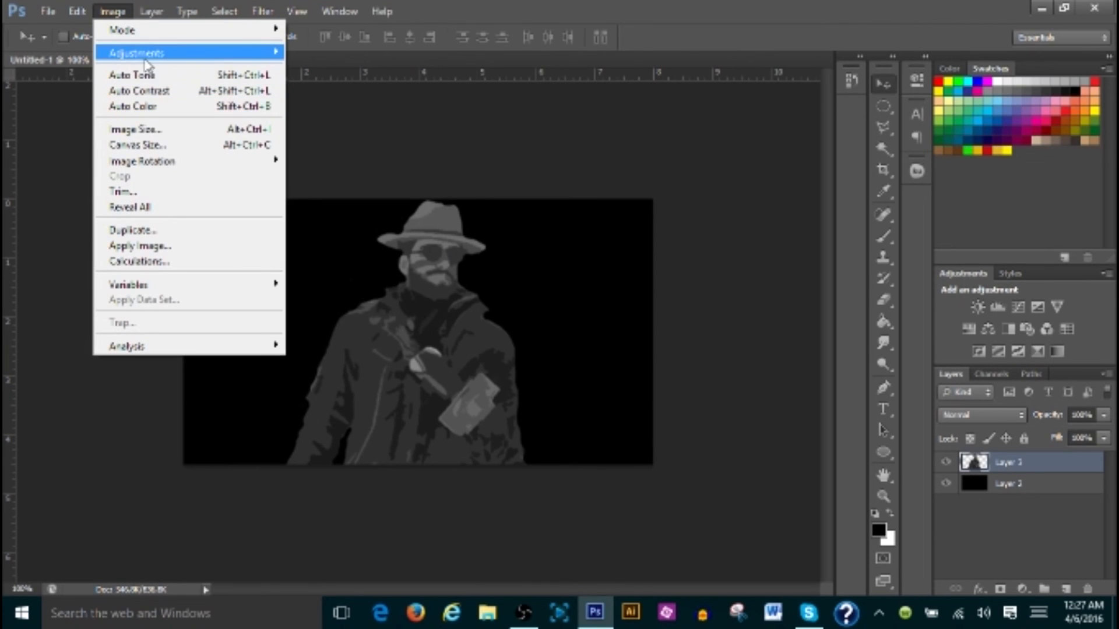
{"action": "mouse_move", "coordinate": [145, 59]}
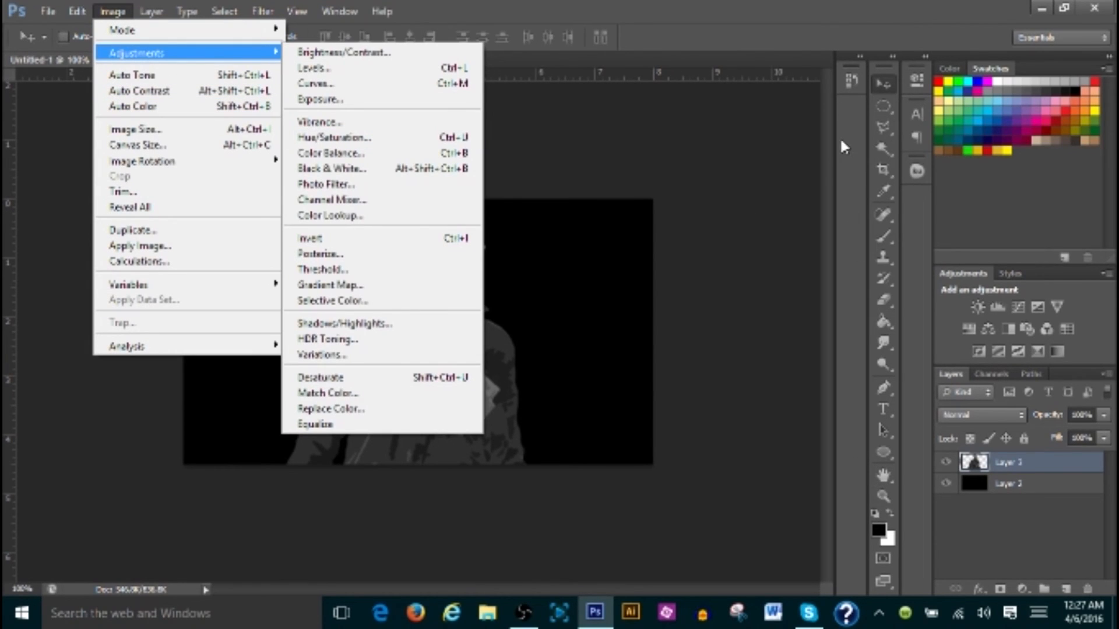
{"action": "left_click", "coordinate": [752, 129]}
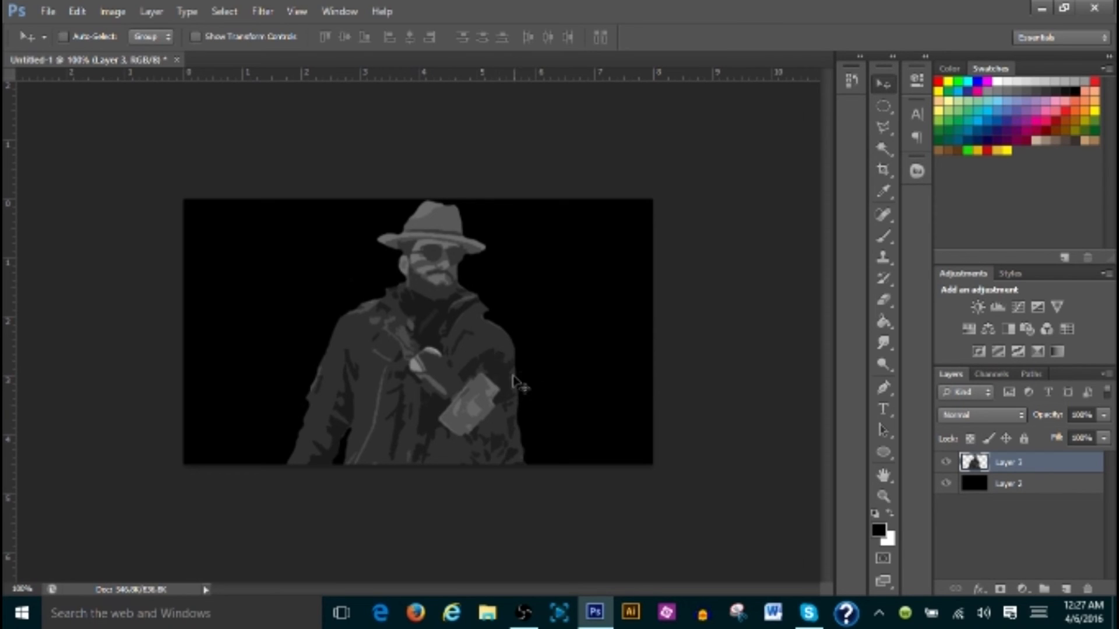
Examine the new-document settings of the 8 in x 4.5 in preset and close them without creating a document
{"action": "left_click", "coordinate": [47, 12]}
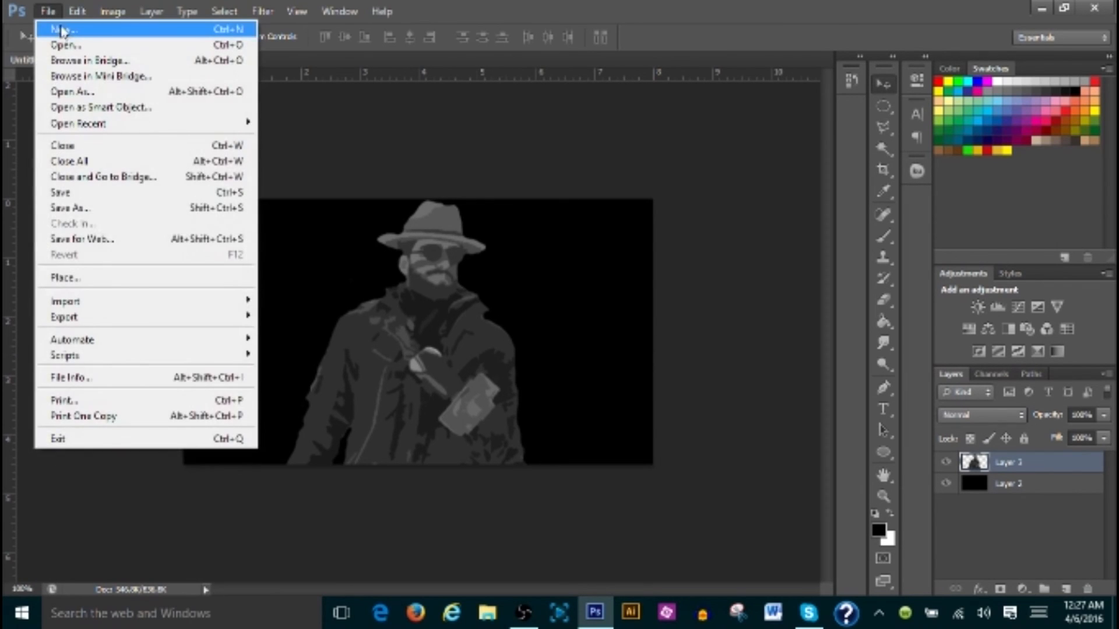
{"action": "key", "text": "Escape"}
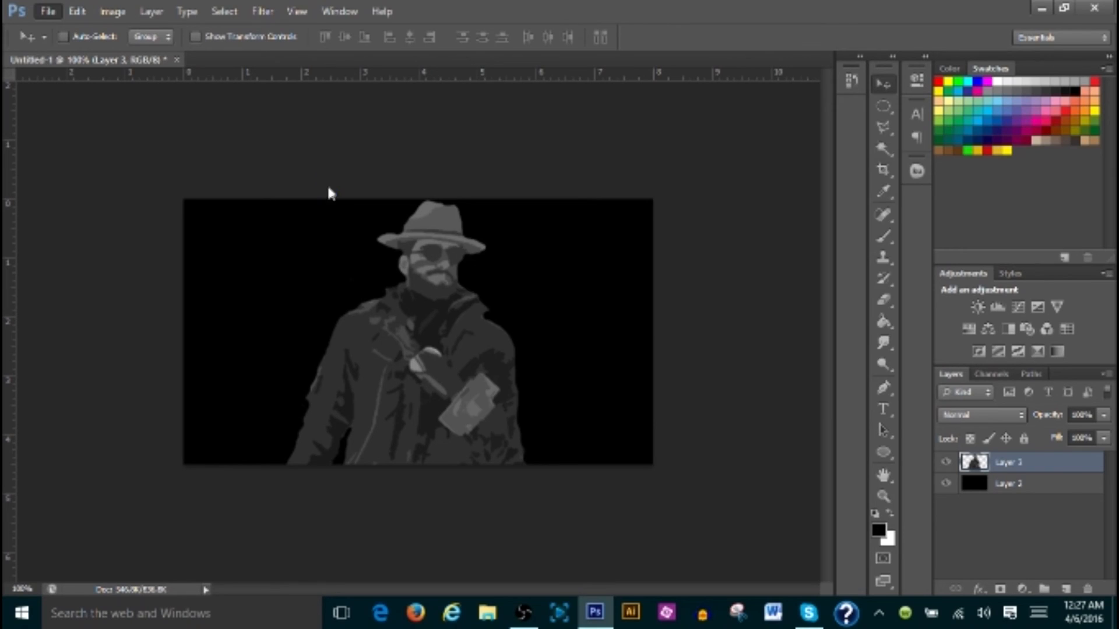
{"action": "left_click", "coordinate": [728, 161]}
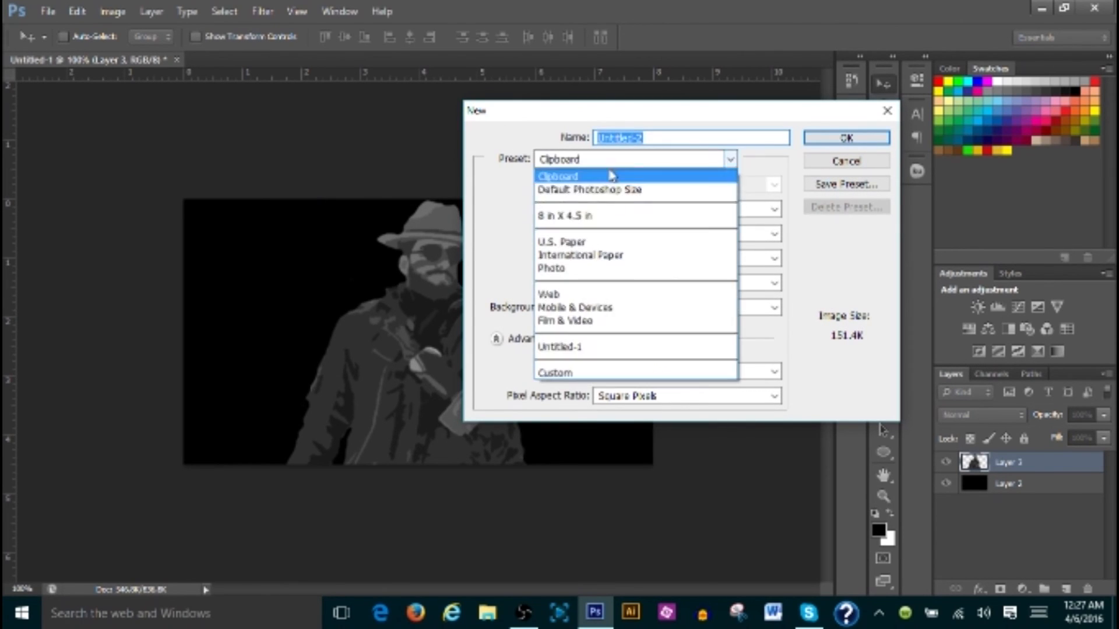
{"action": "left_click", "coordinate": [563, 216]}
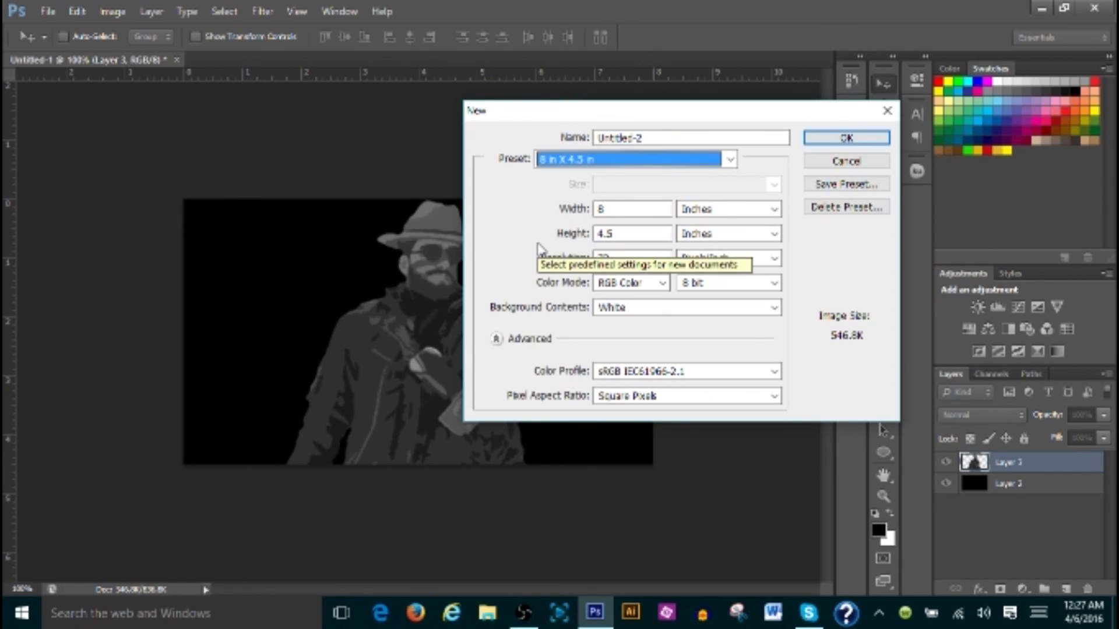
{"action": "left_click", "coordinate": [865, 162]}
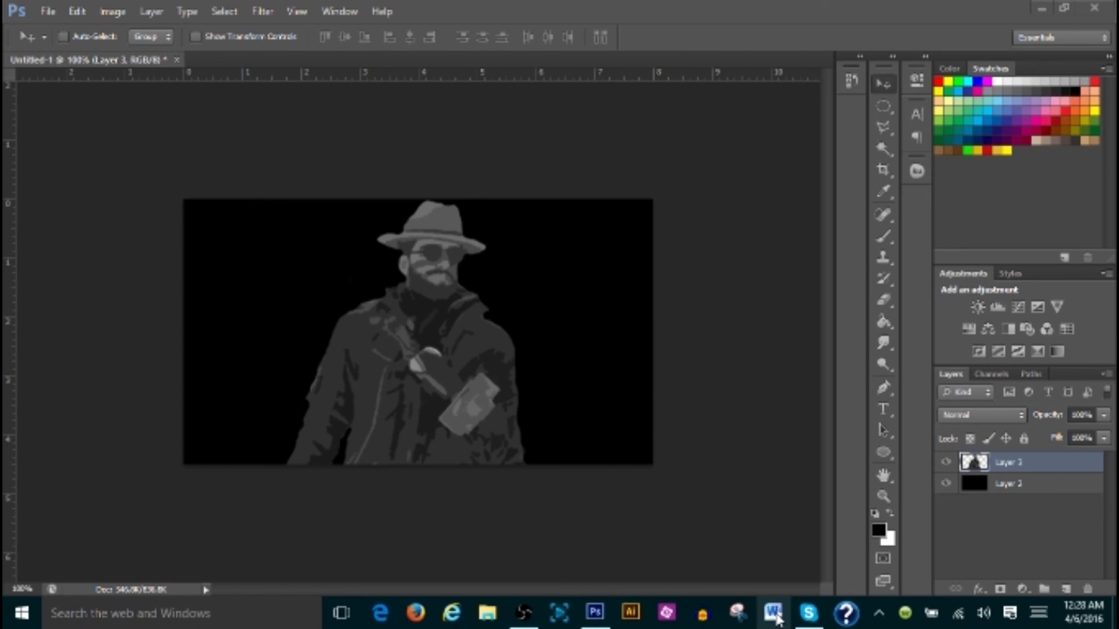
Open the recent Word document Rules for end slate to read its position and scale values, and return to Photoshop
{"action": "right_click", "coordinate": [778, 618]}
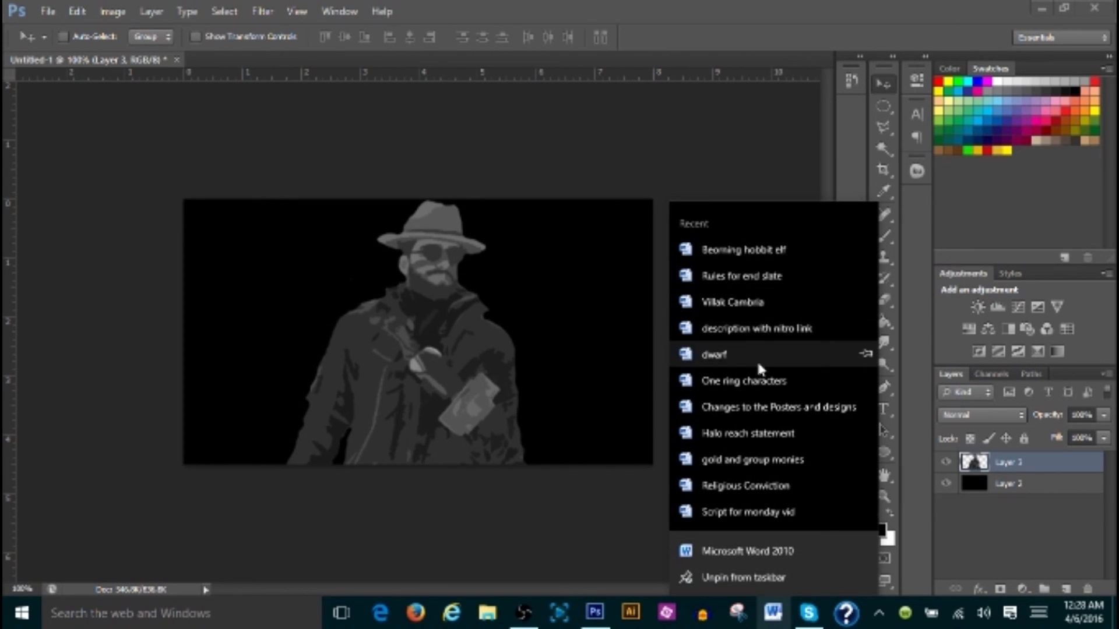
{"action": "left_click", "coordinate": [758, 286]}
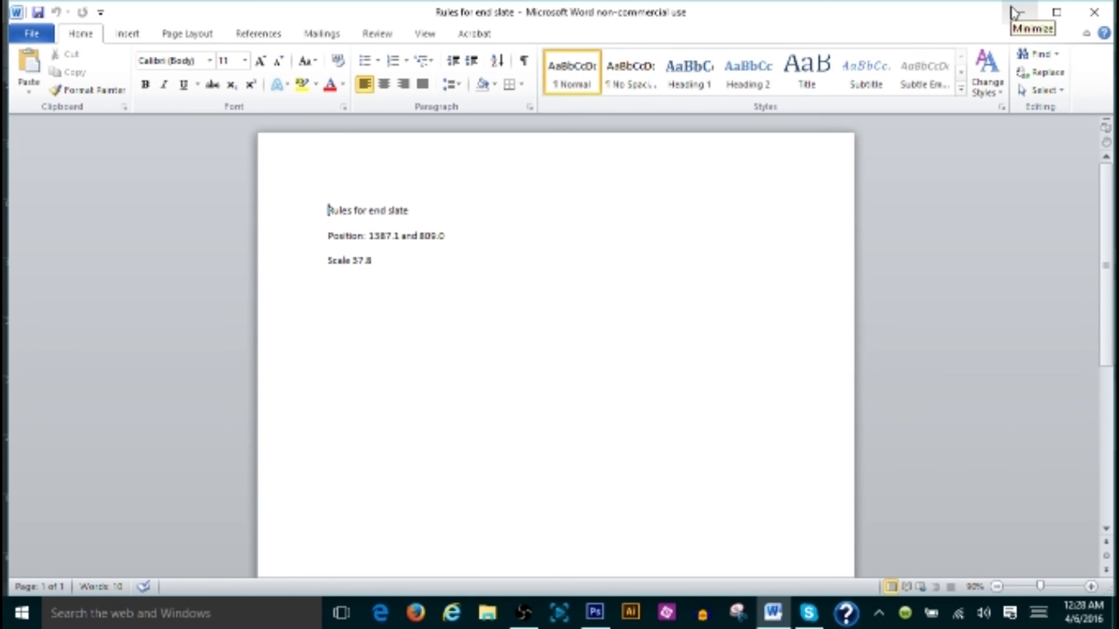
{"action": "left_click", "coordinate": [595, 612]}
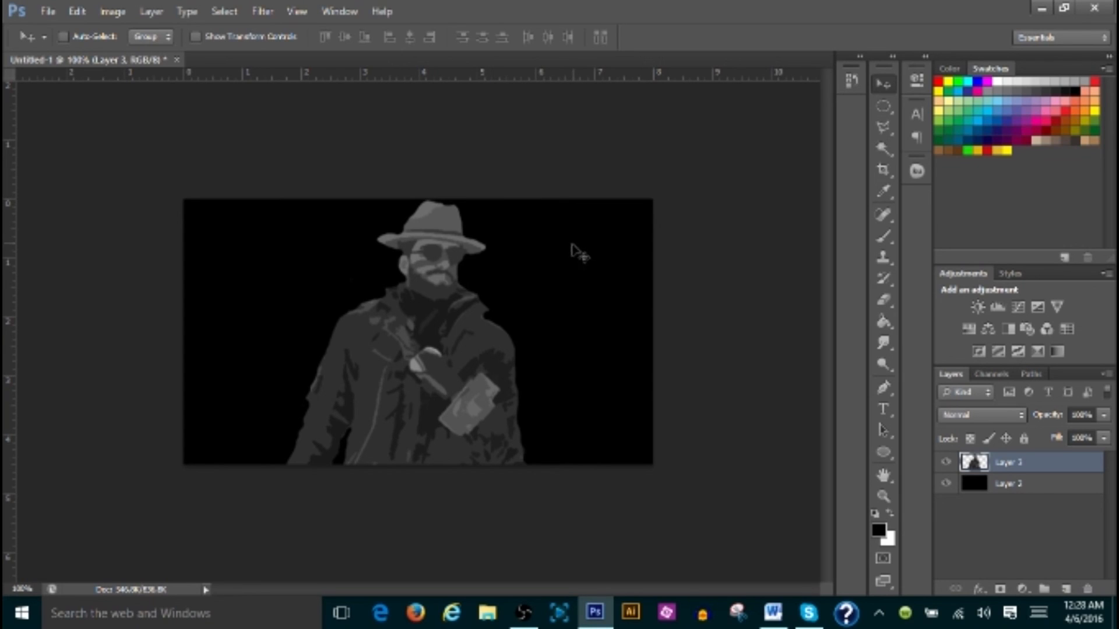